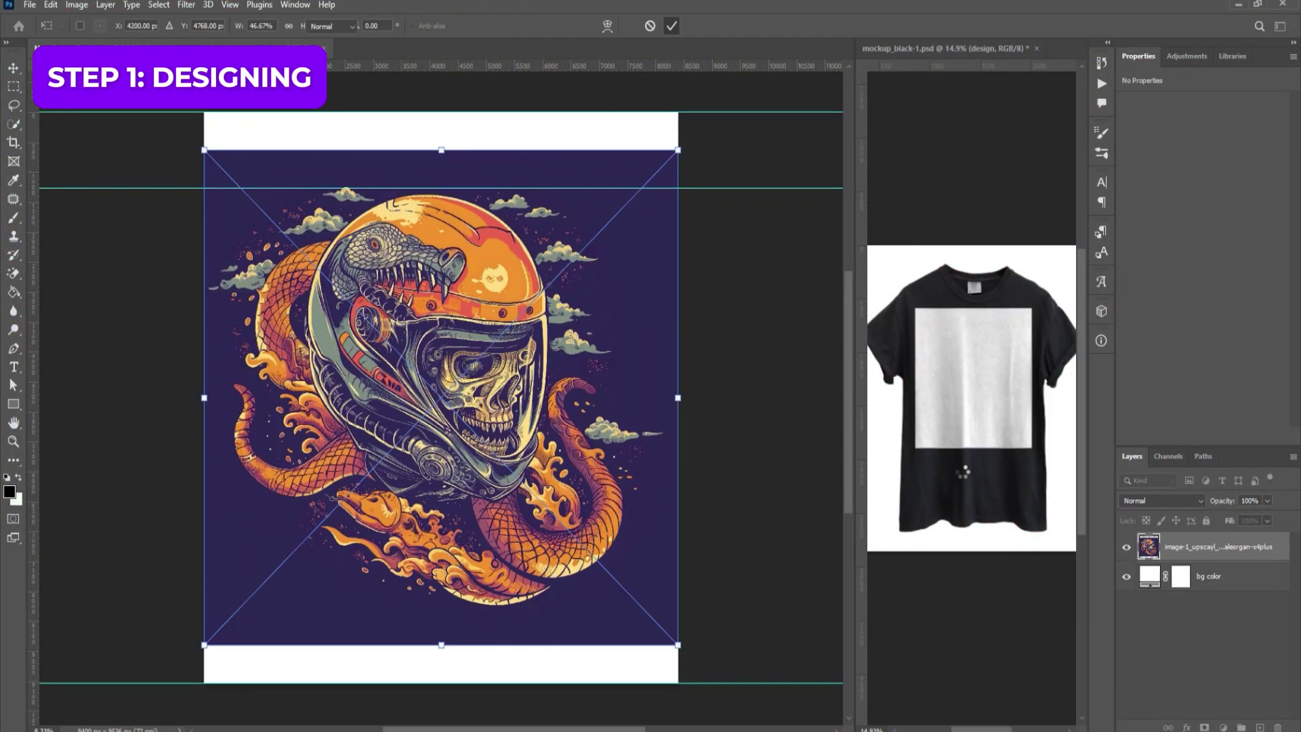
- Commit the placed helmet-skull artwork and set the bg color fill to black #000000
key("Return")
left_click(1208, 576)
double_click(1149, 576)
left_click(811, 509)
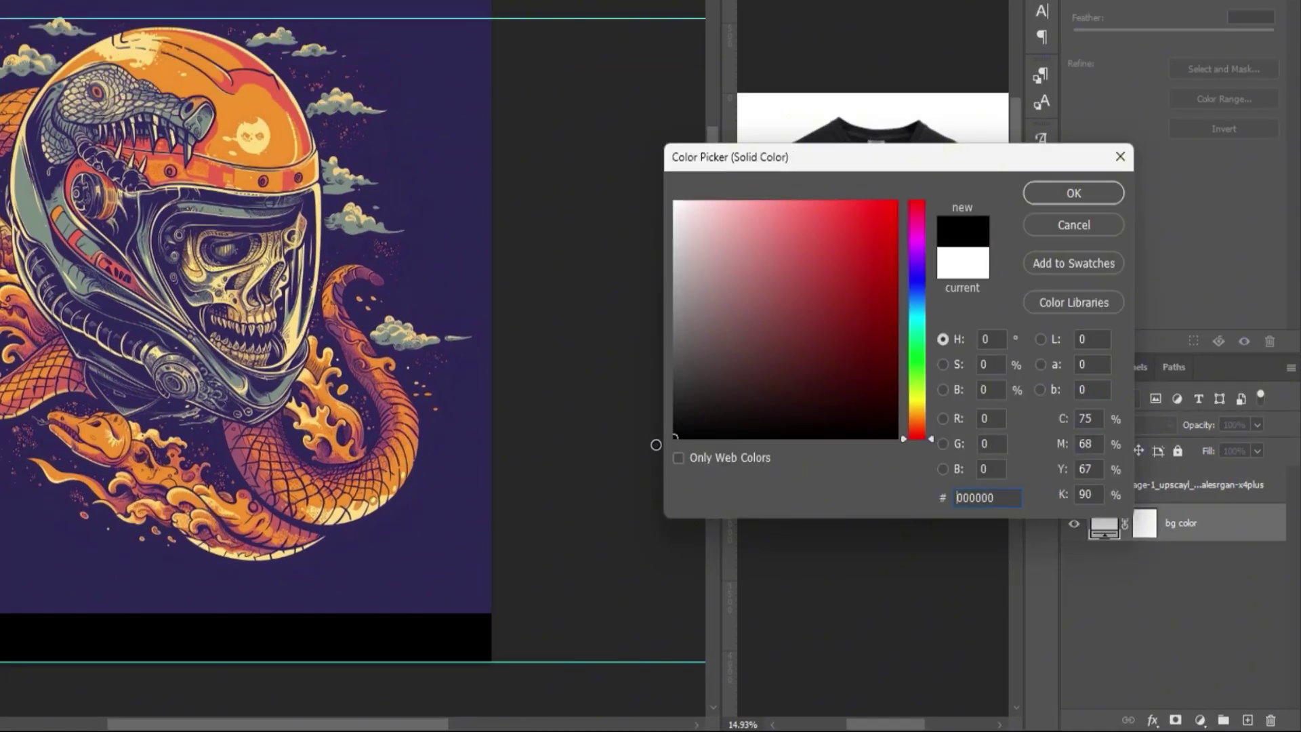
left_click(1126, 321)
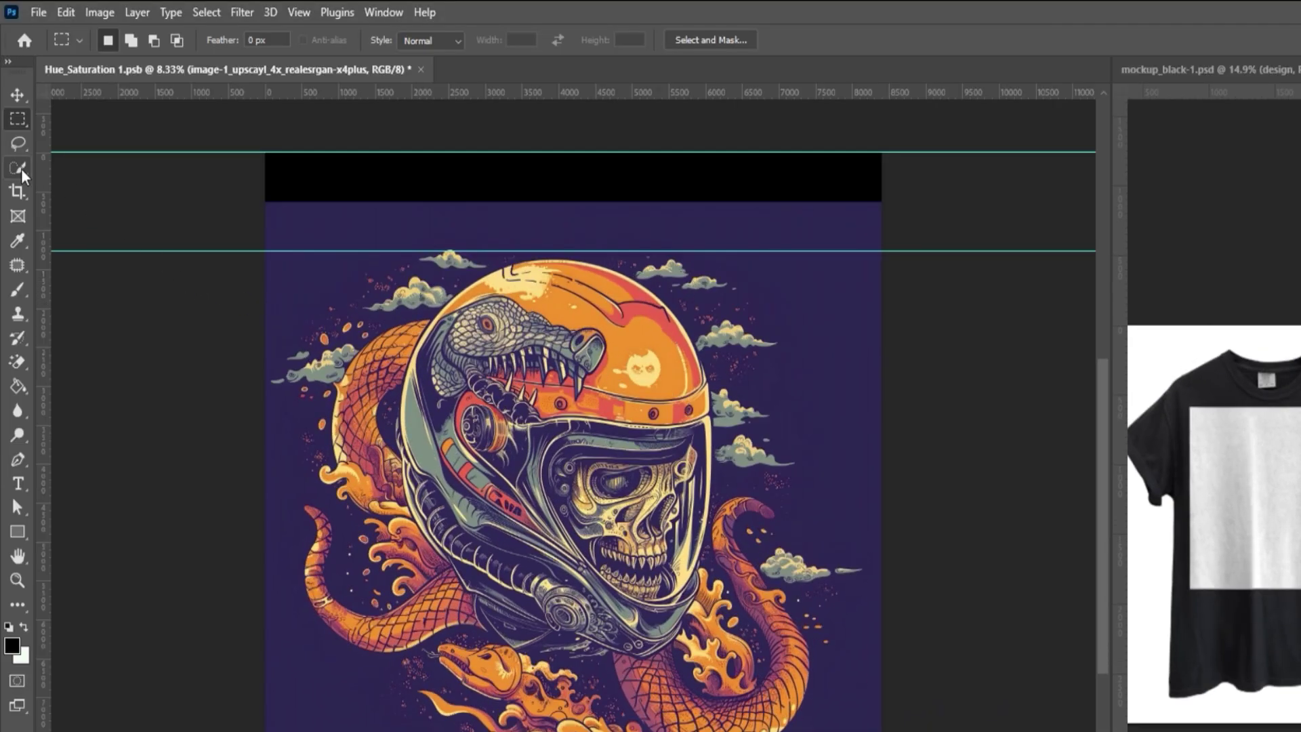
- Choose the Quick Selection Tool and use Select > Similar to select matching colours
left_click(18, 168)
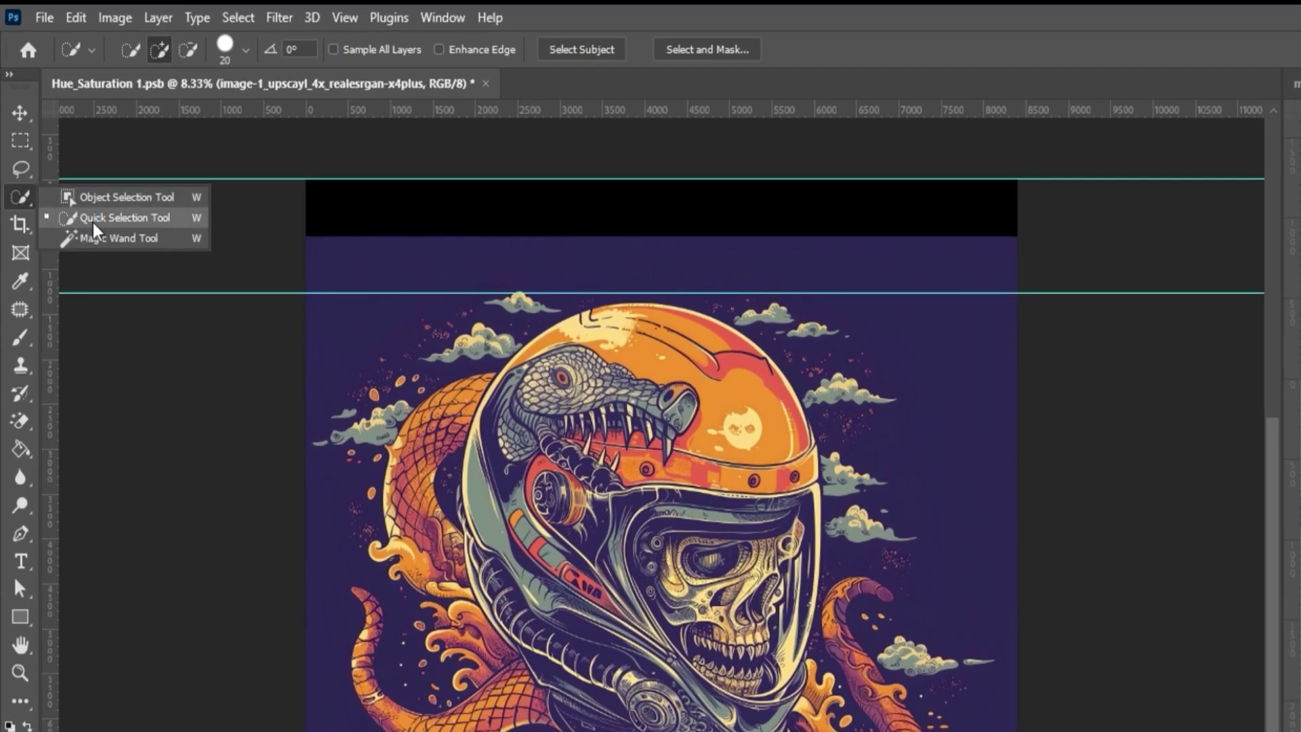
left_click(95, 221)
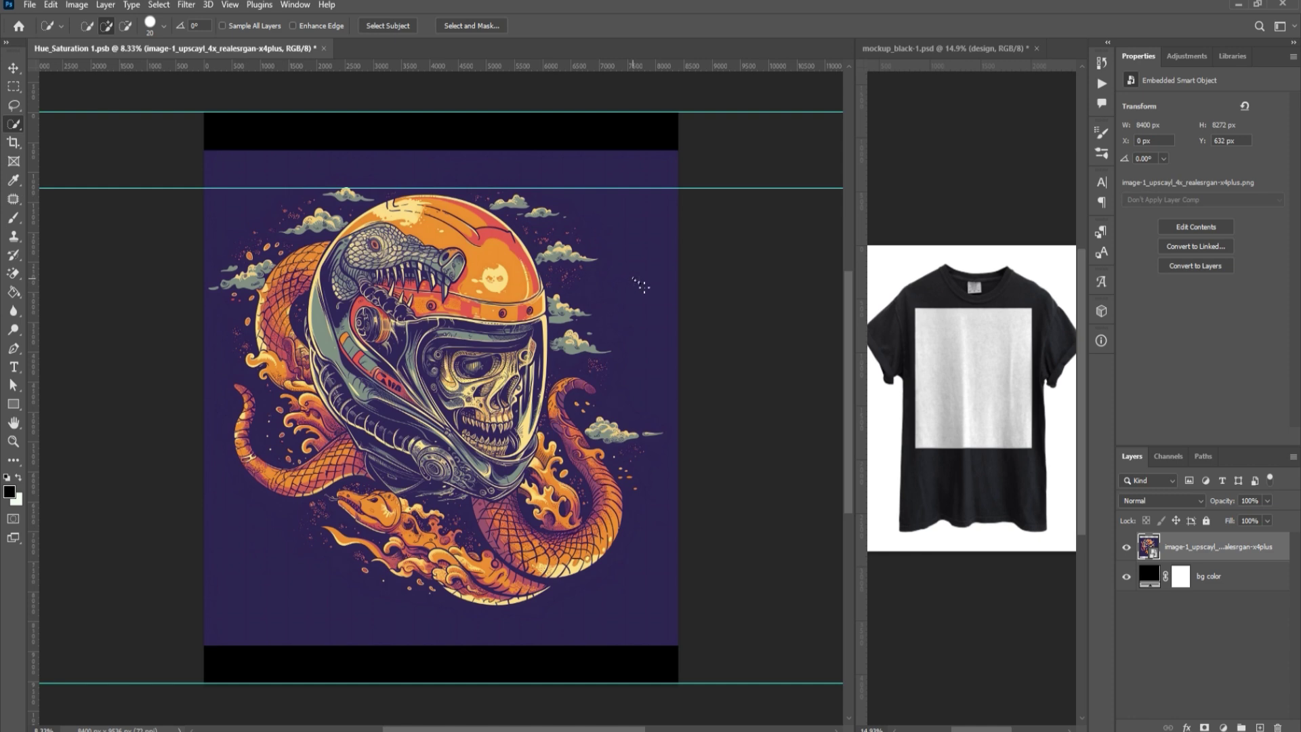
left_click(161, 5)
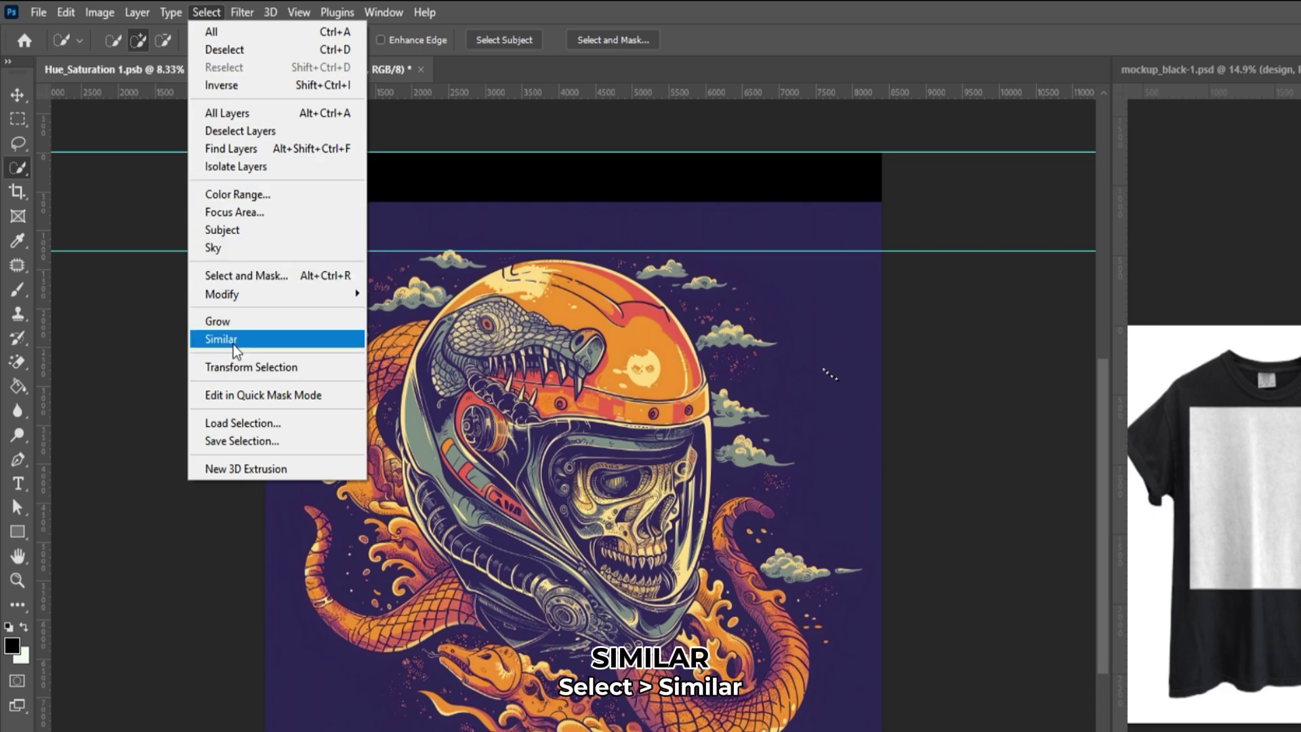
left_click(220, 339)
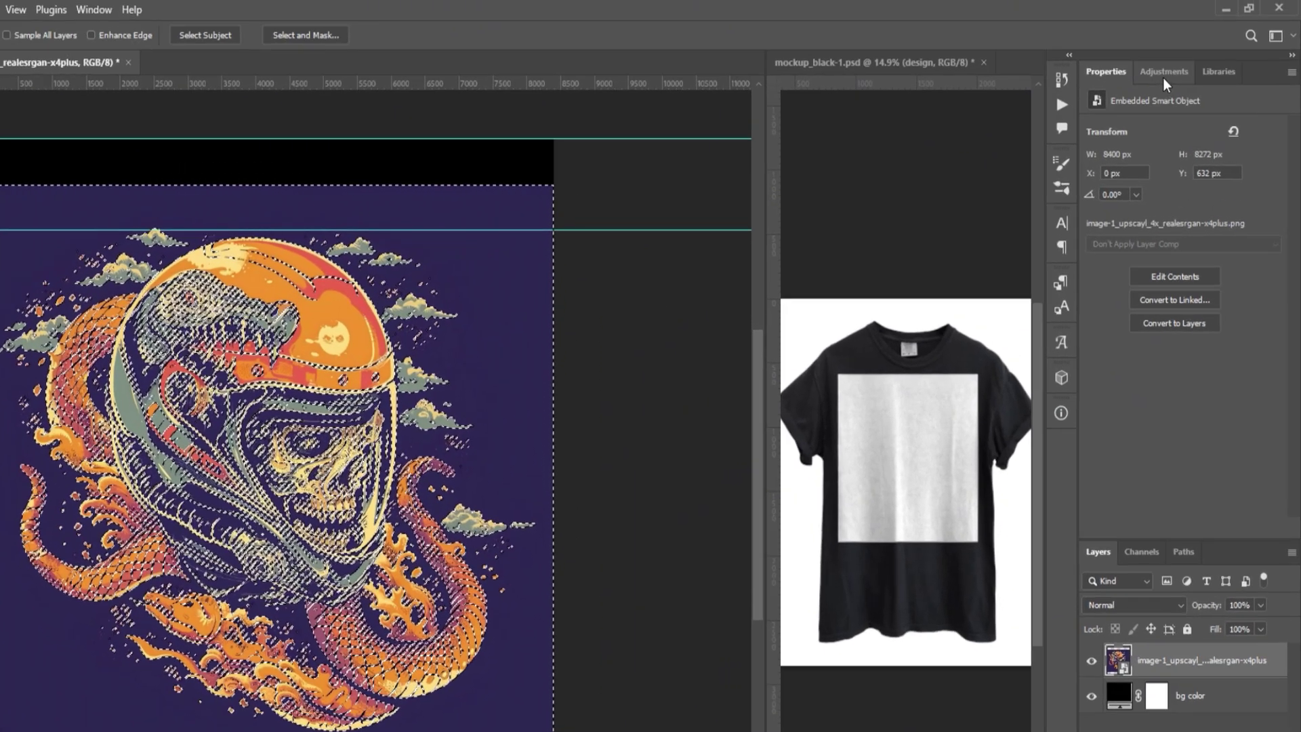
- Add a Hue/Saturation layer at Lightness -100 and clip it to the artwork
left_click(1163, 77)
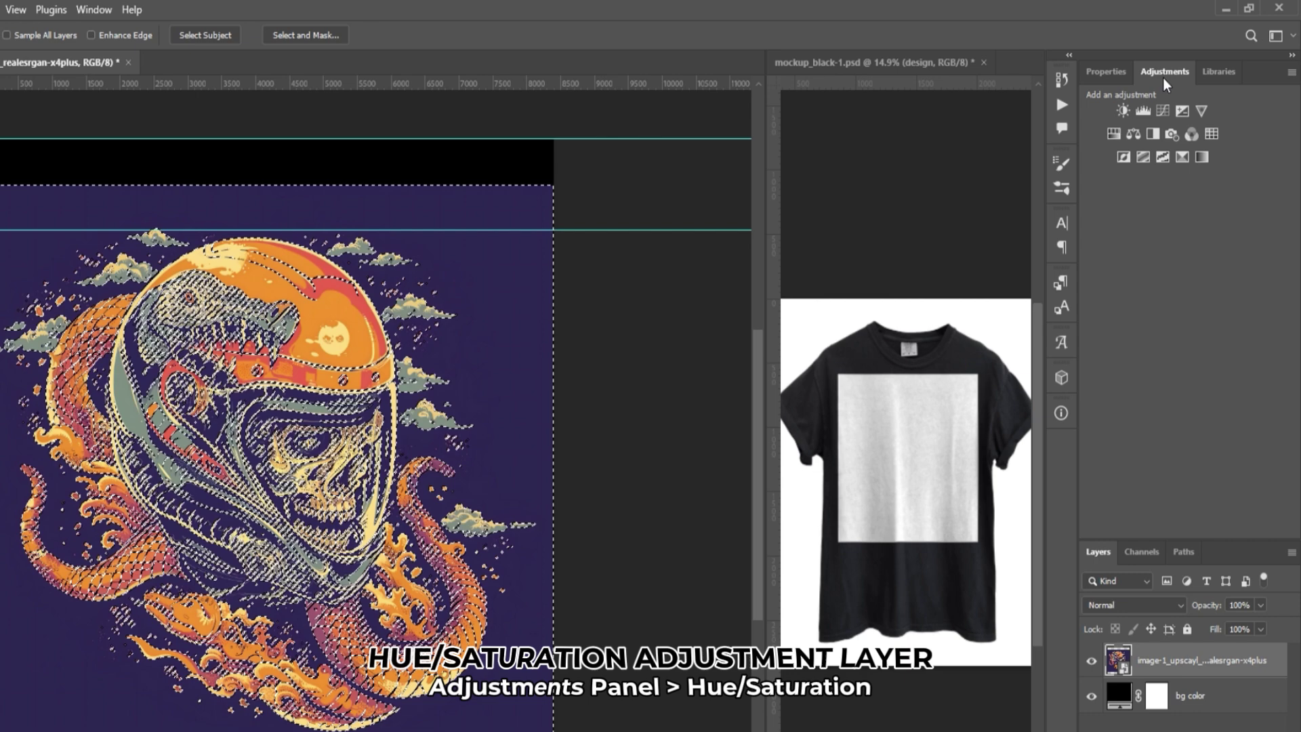
left_click(1114, 133)
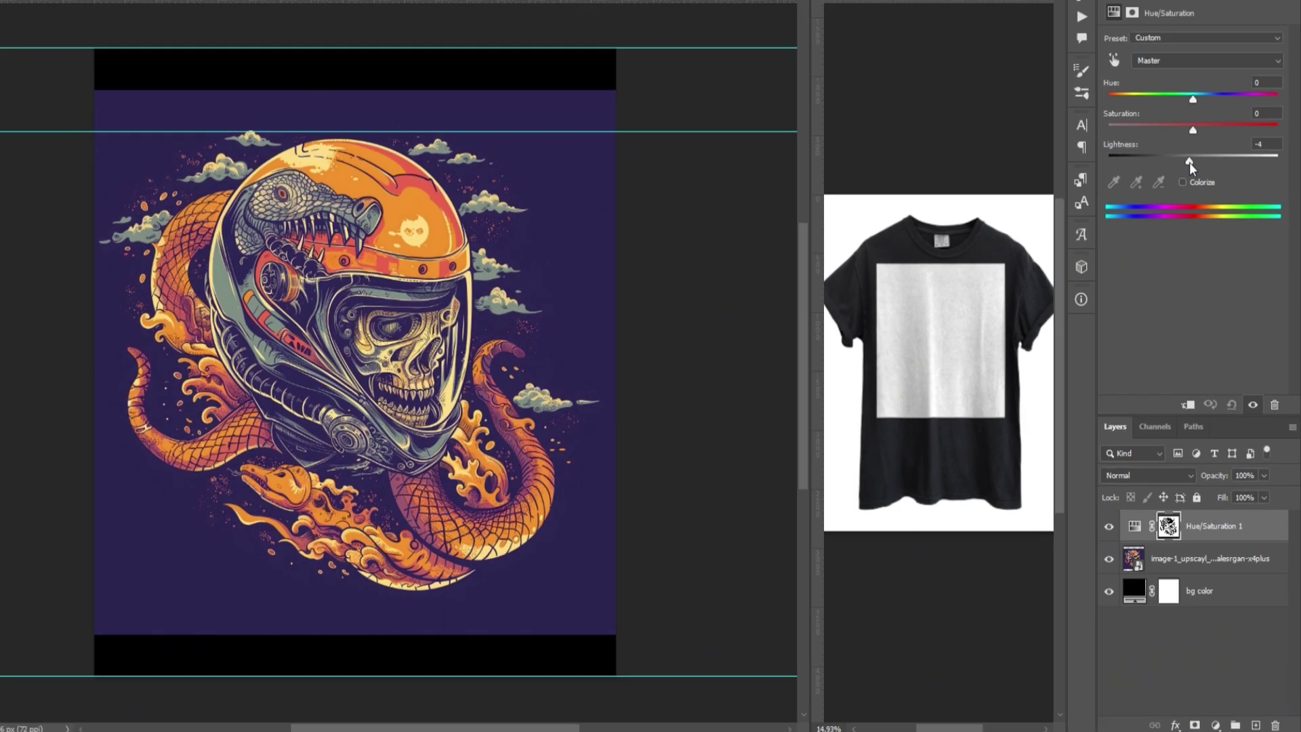
left_click_drag(1183, 106, 1066, 106)
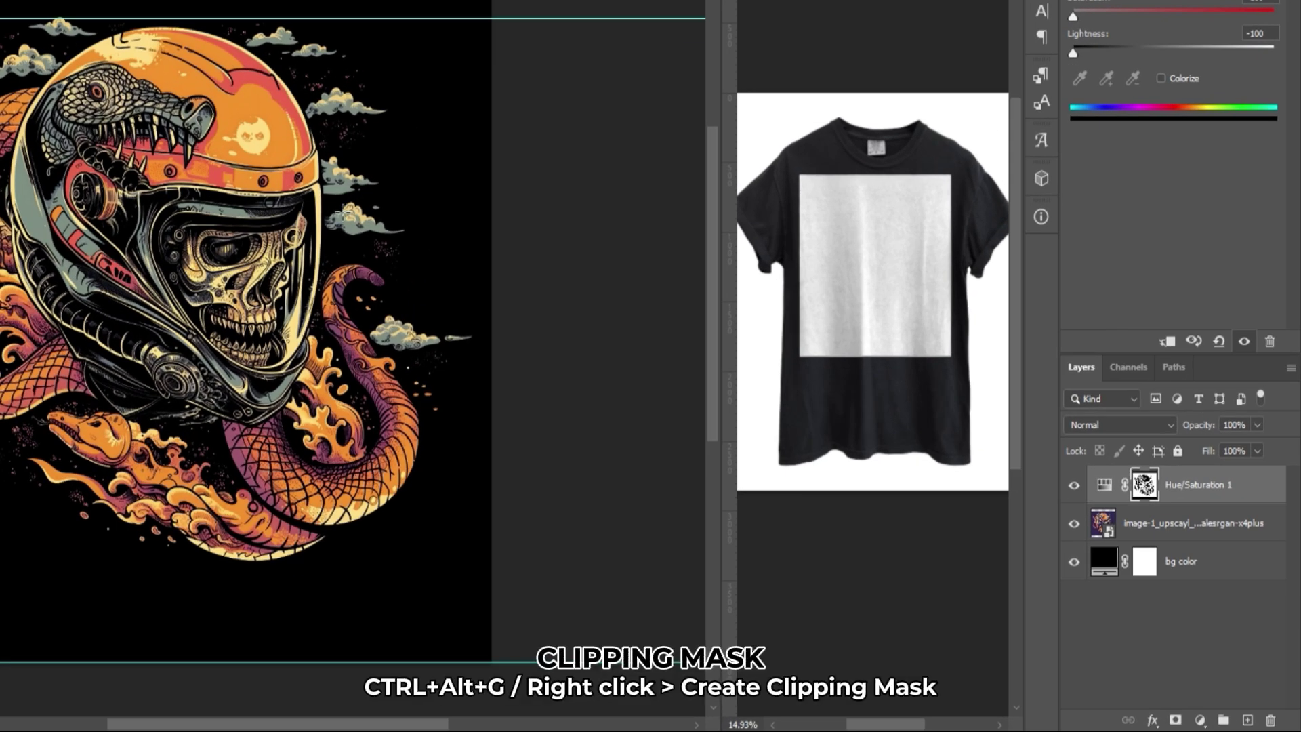
left_click(1264, 491)
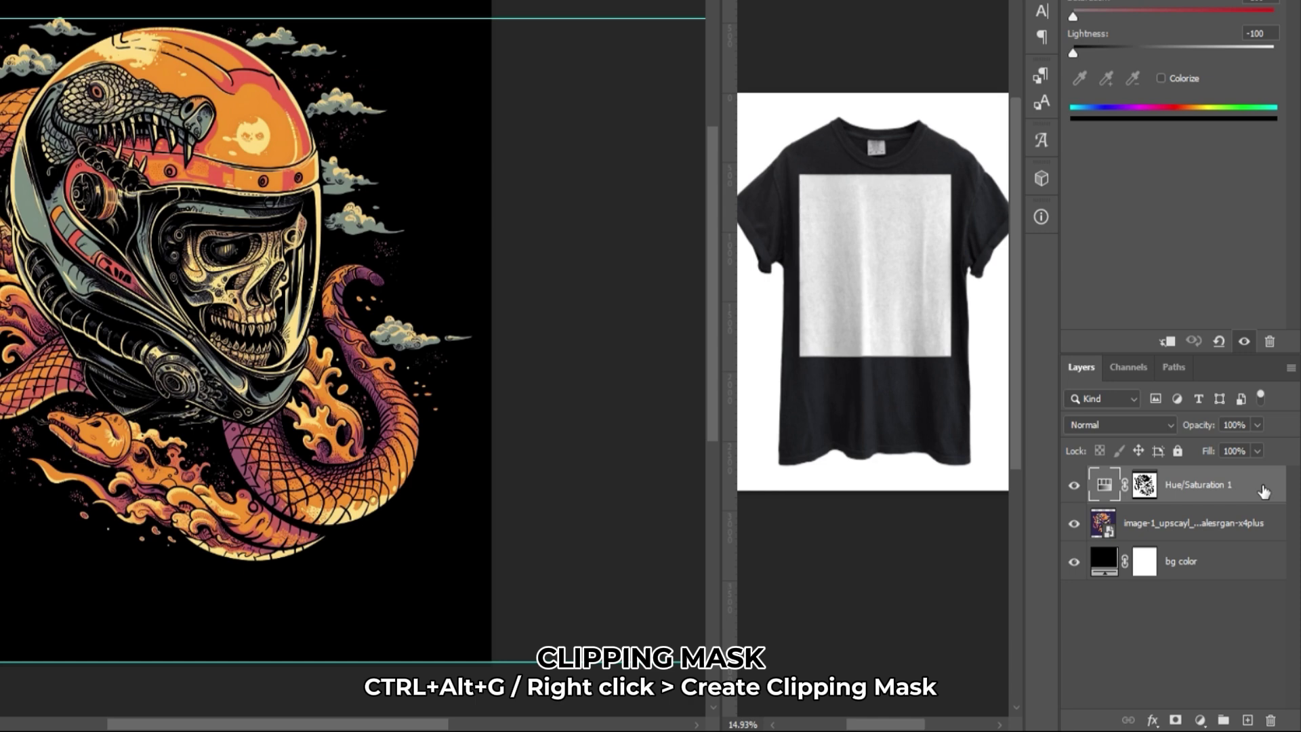
right_click(1264, 491)
left_click(1184, 300)
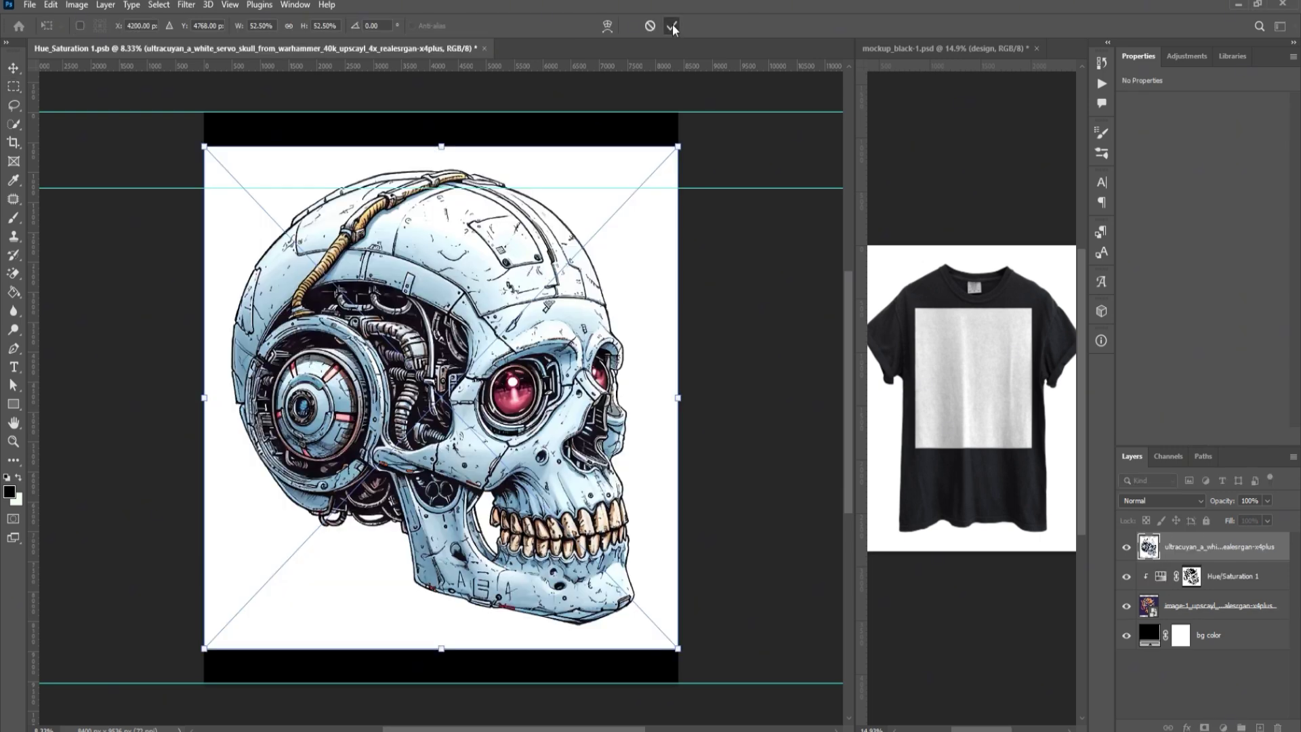
- Commit the robotic skull image and select it with Select > Subject
left_click(672, 23)
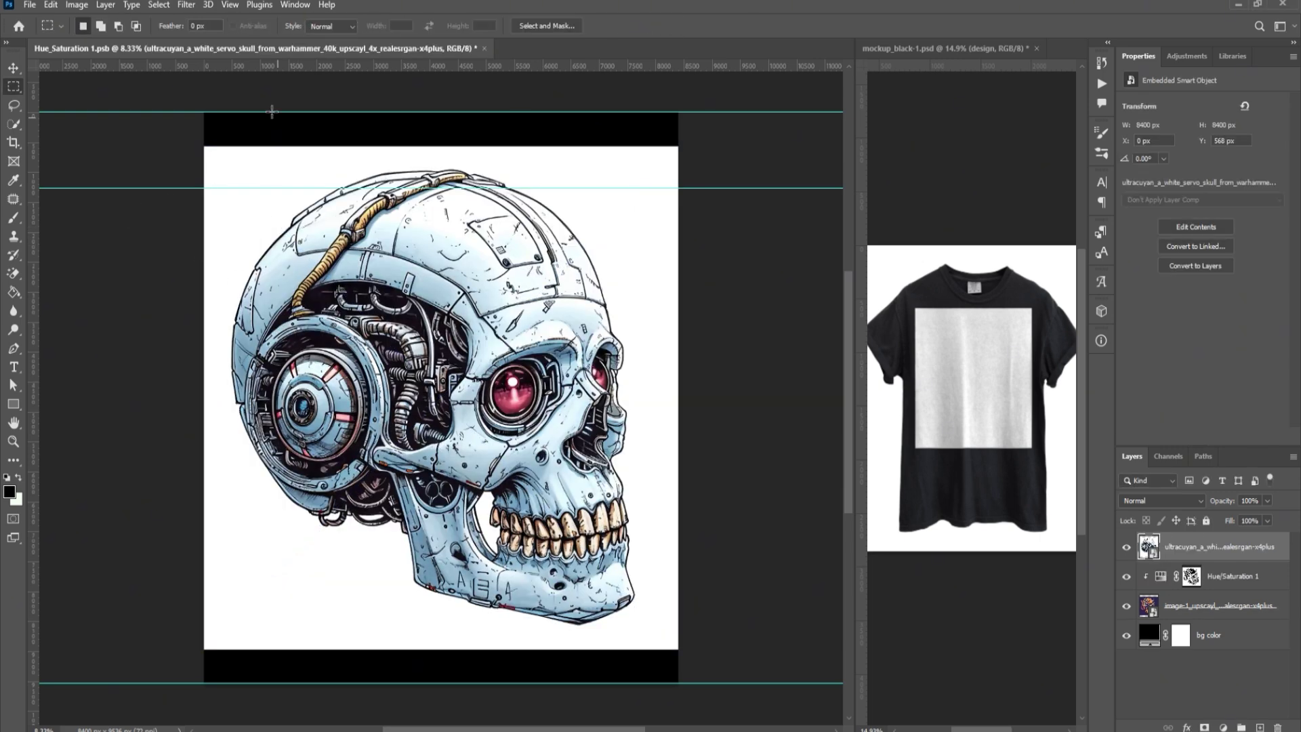
left_click(157, 7)
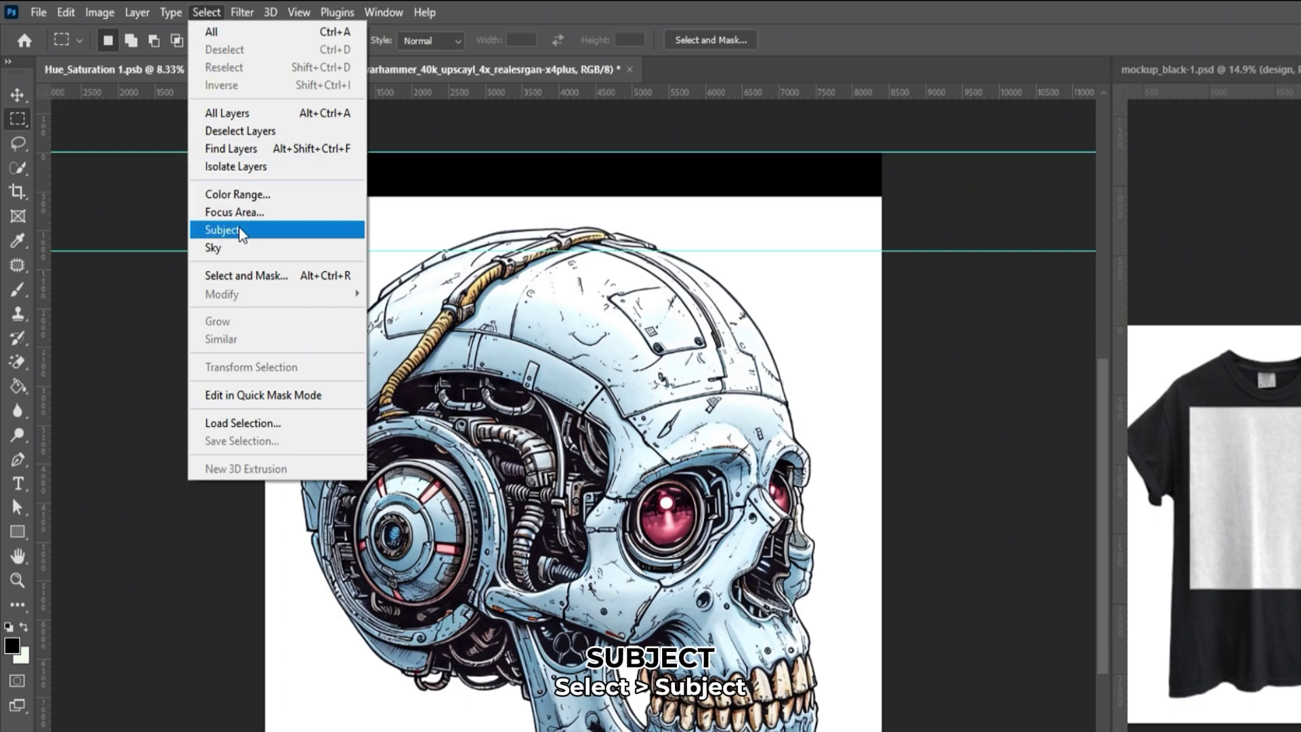
left_click(239, 230)
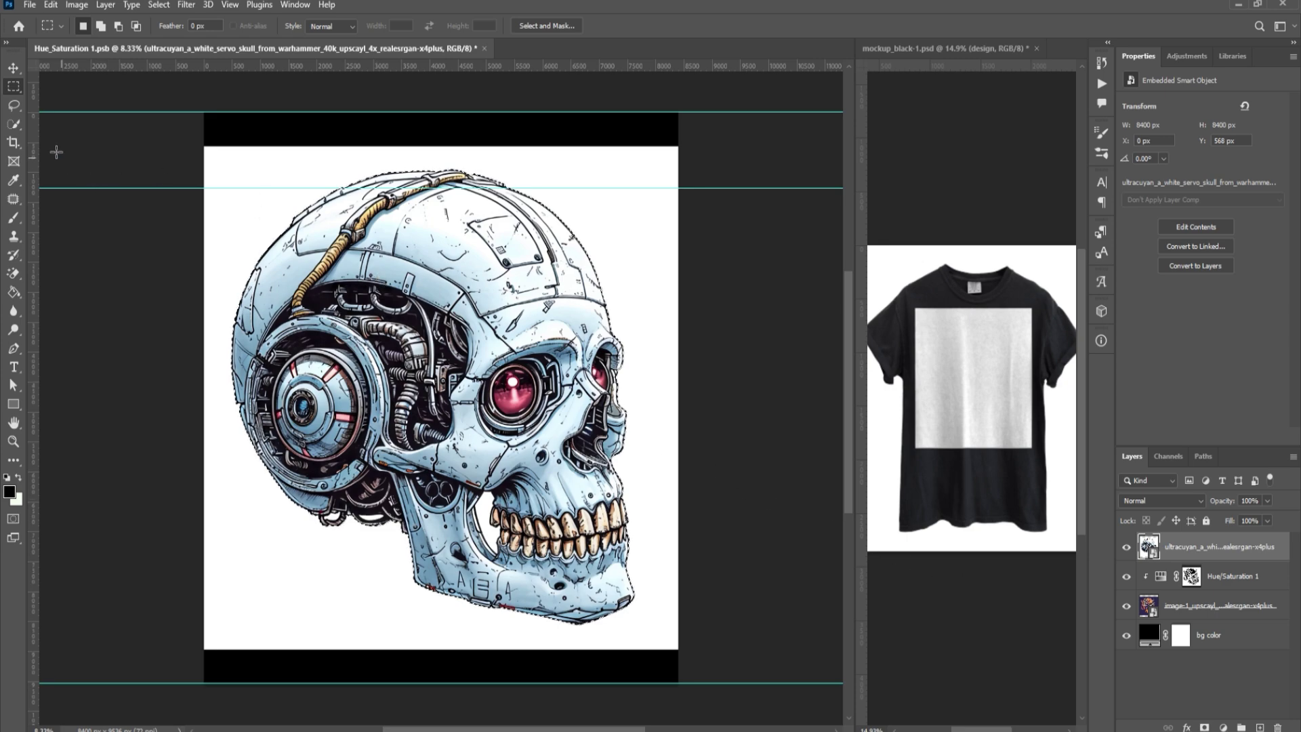
- Refine the skull selection around the jaw using Quick Selection in subtract mode
left_click(18, 128)
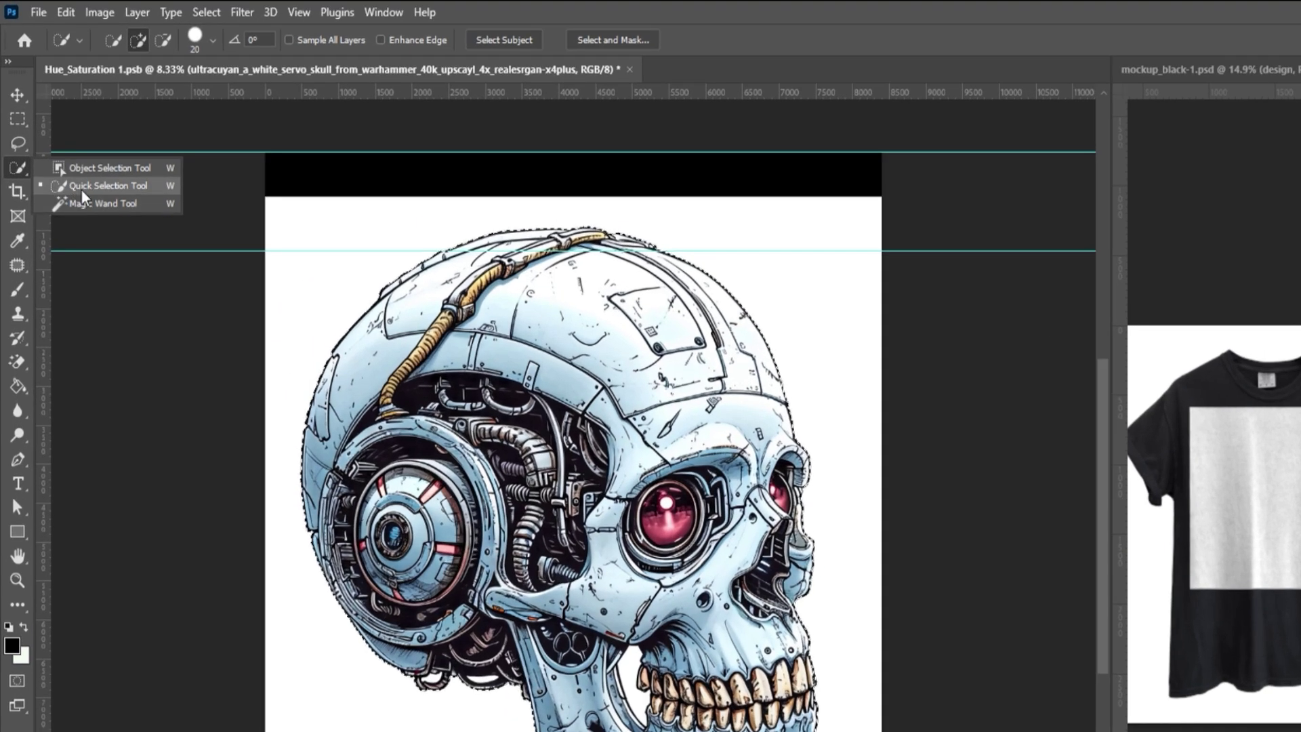
left_click(62, 144)
key("alt")
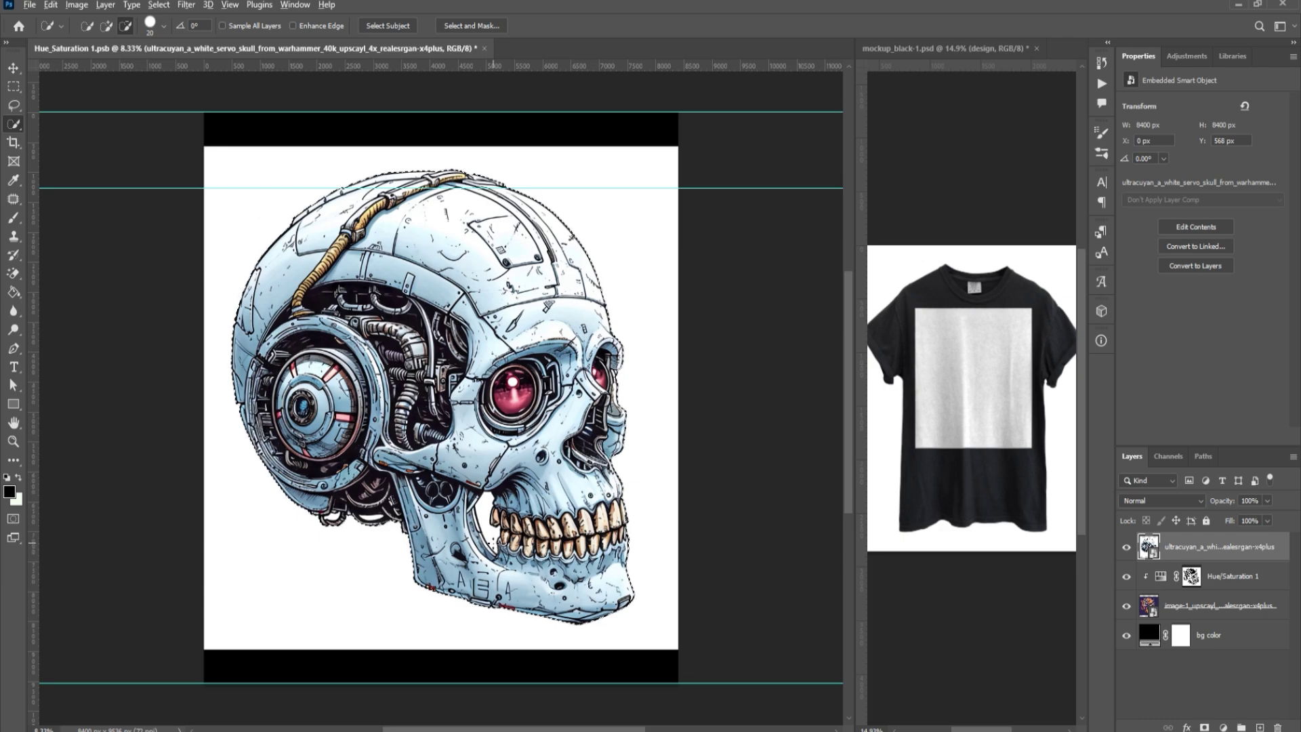
scroll(489, 475, "up", 5)
left_click_drag(489, 476, 948, 624)
scroll(556, 476, "up", 2)
scroll(332, 407, "down", 8)
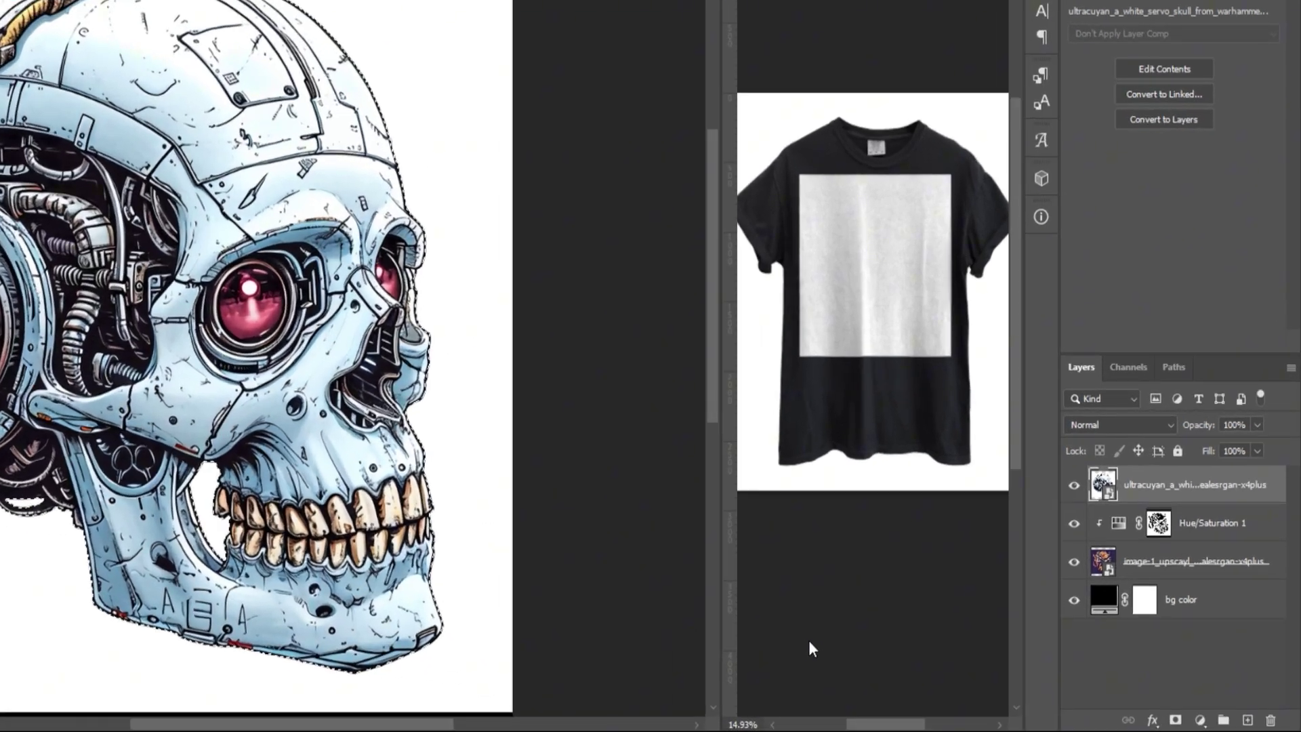
- Mask out the skull's white background and shrink the skull to about 58%
left_click(1175, 722)
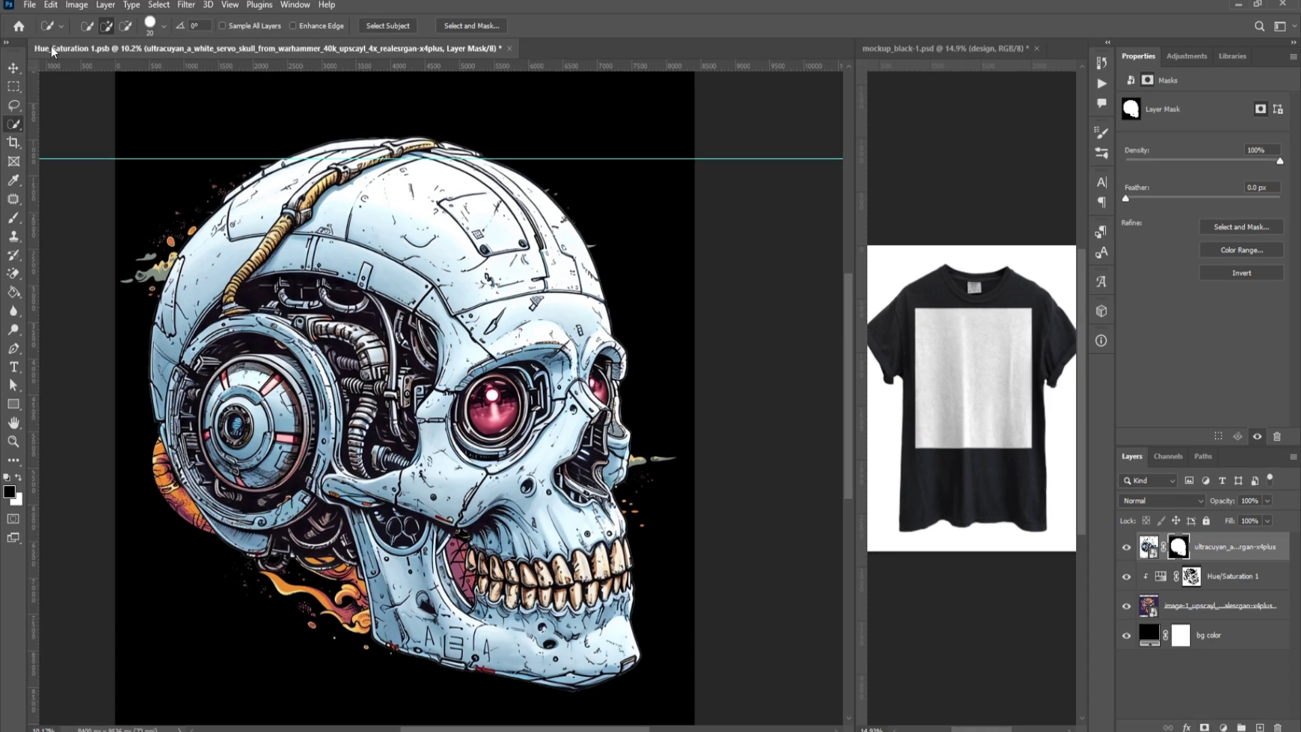
key("ctrl+t")
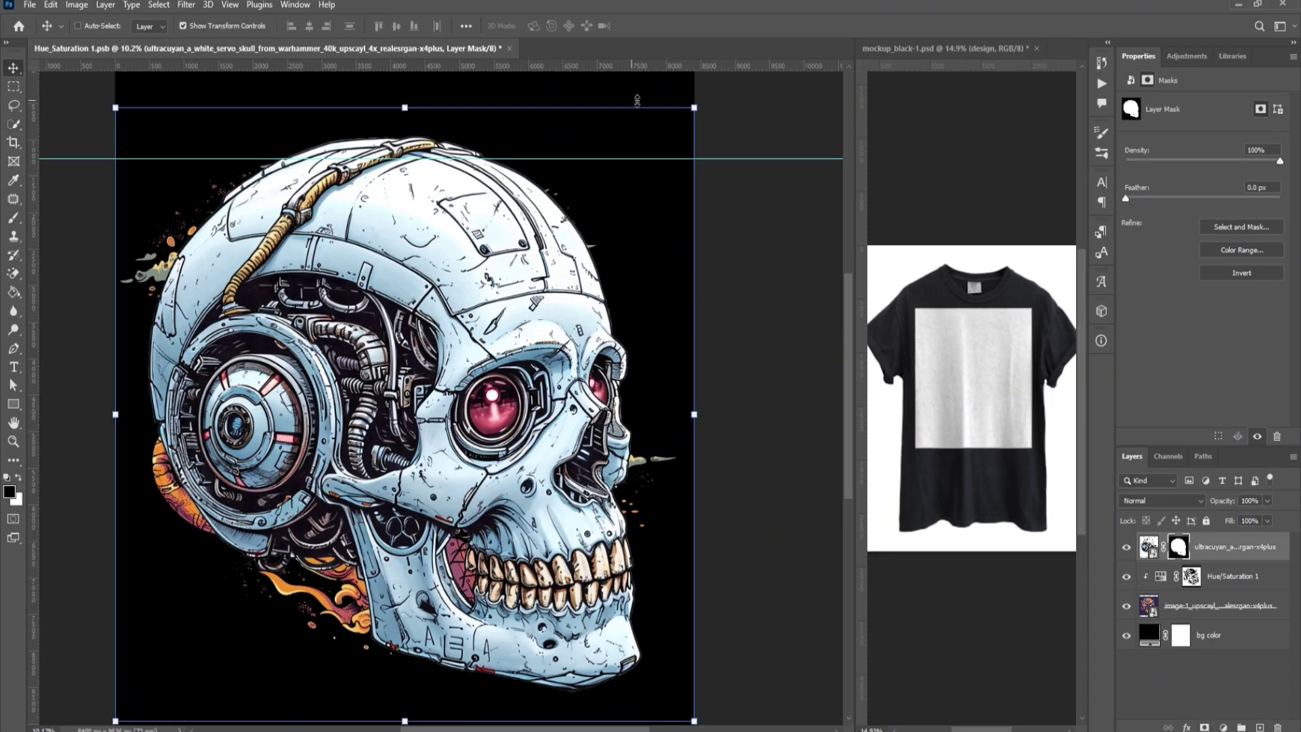
left_click_drag(689, 90, 573, 237)
left_click(671, 26)
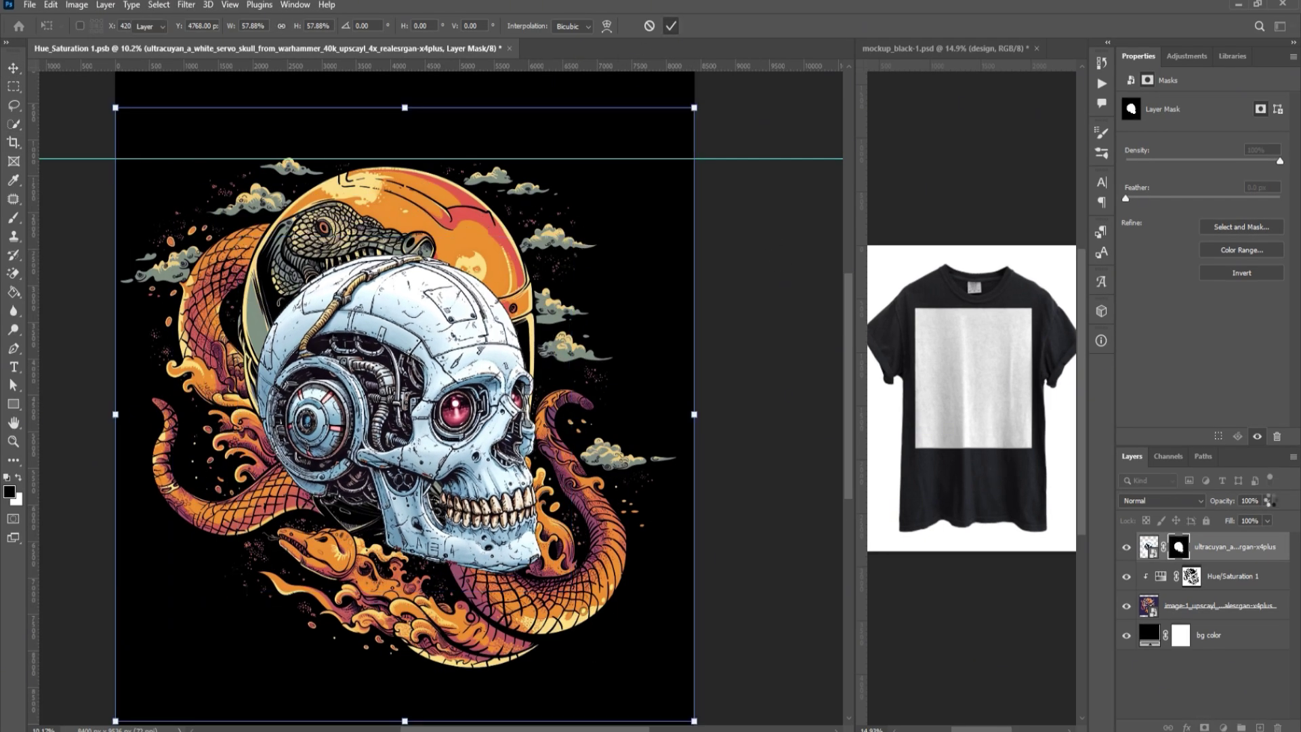
- At 75% opacity, resize and tilt the skull into the helmet, then restore 100%
left_click(1267, 501)
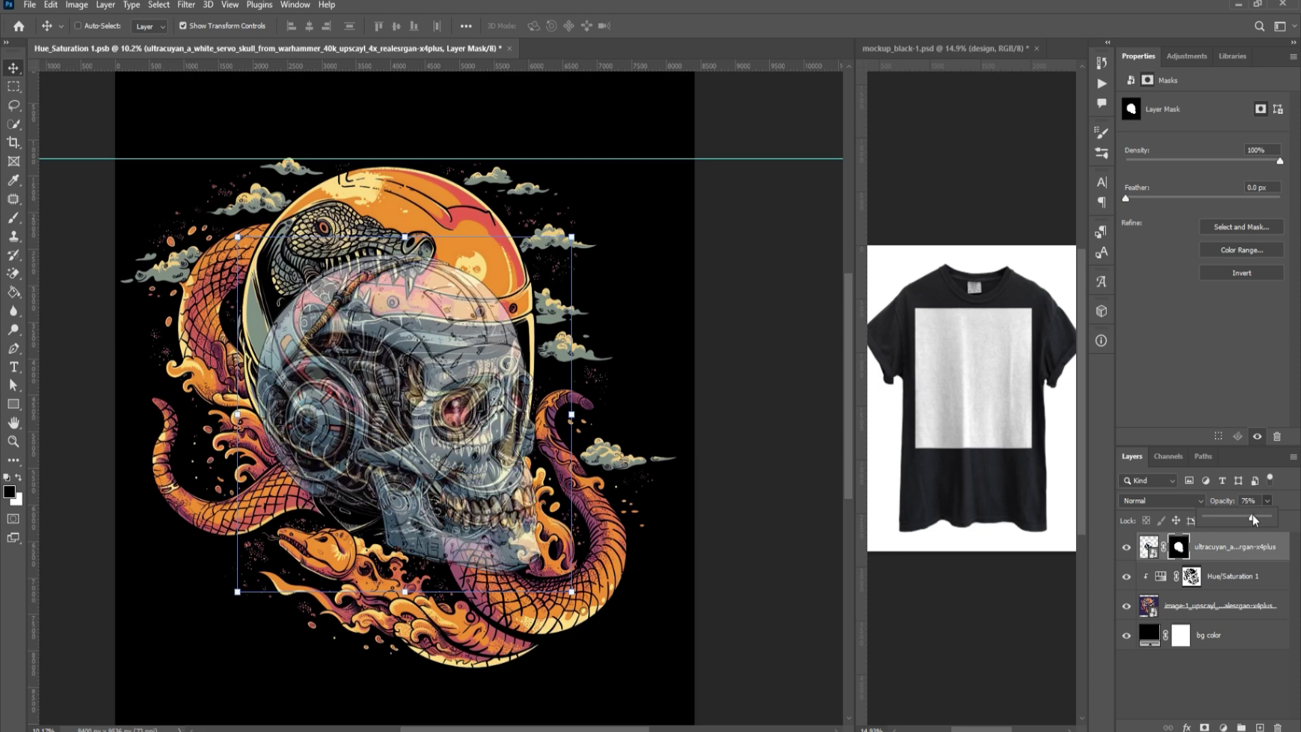
scroll(542, 295, "up", 5)
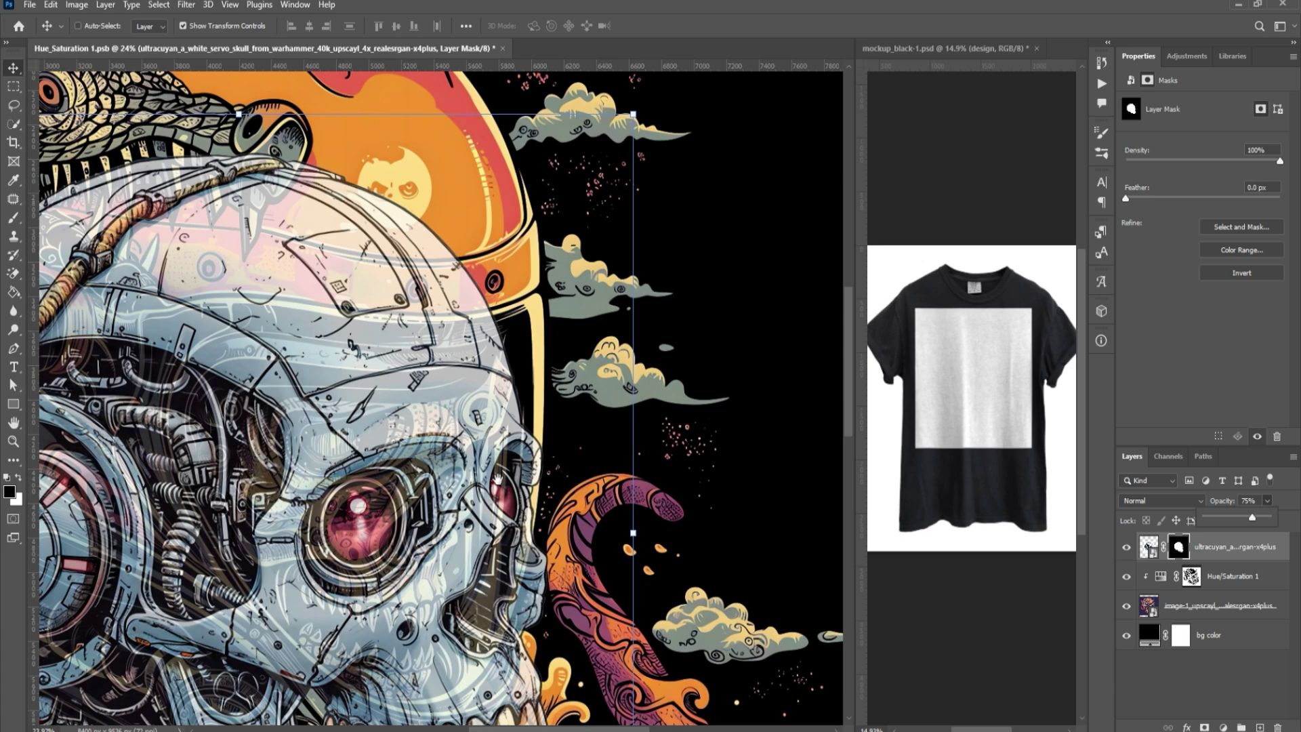
left_click_drag(497, 479, 649, 230)
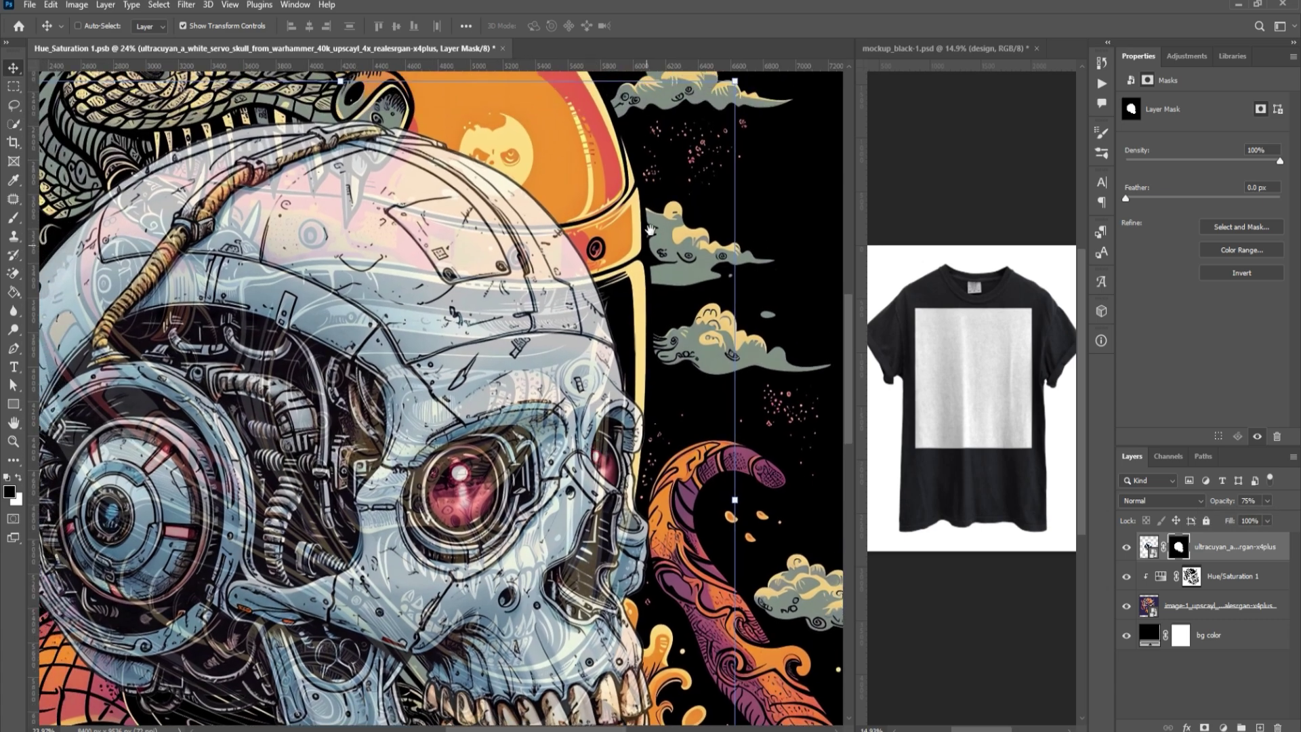
left_click_drag(741, 76, 781, 188)
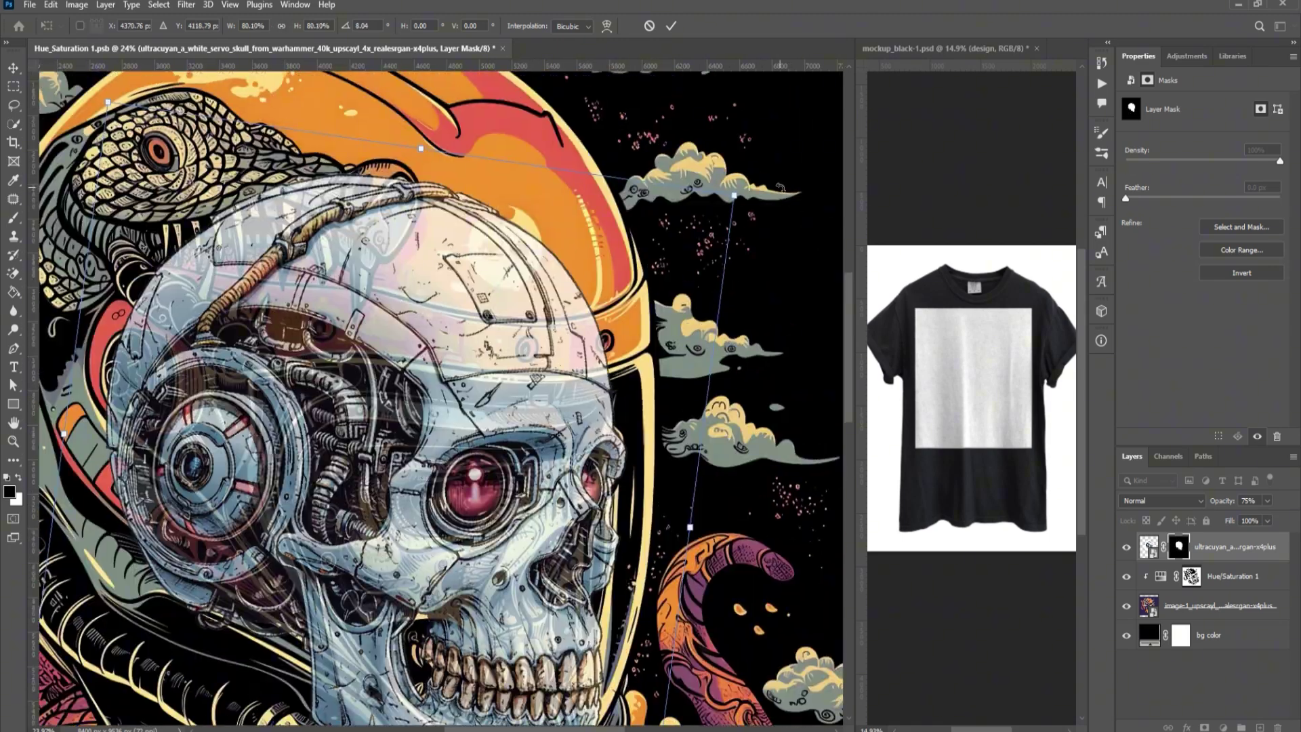
left_click(671, 27)
left_click(1267, 501)
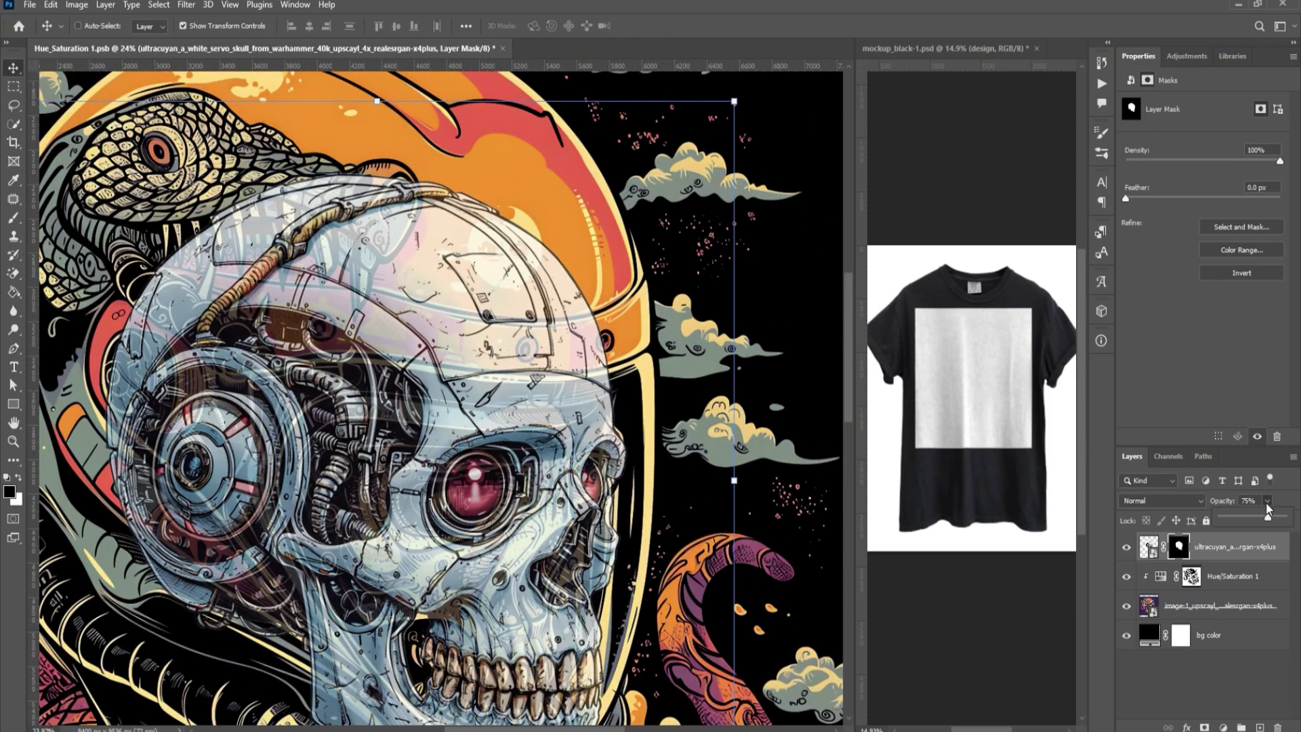
left_click_drag(1269, 519, 1285, 519)
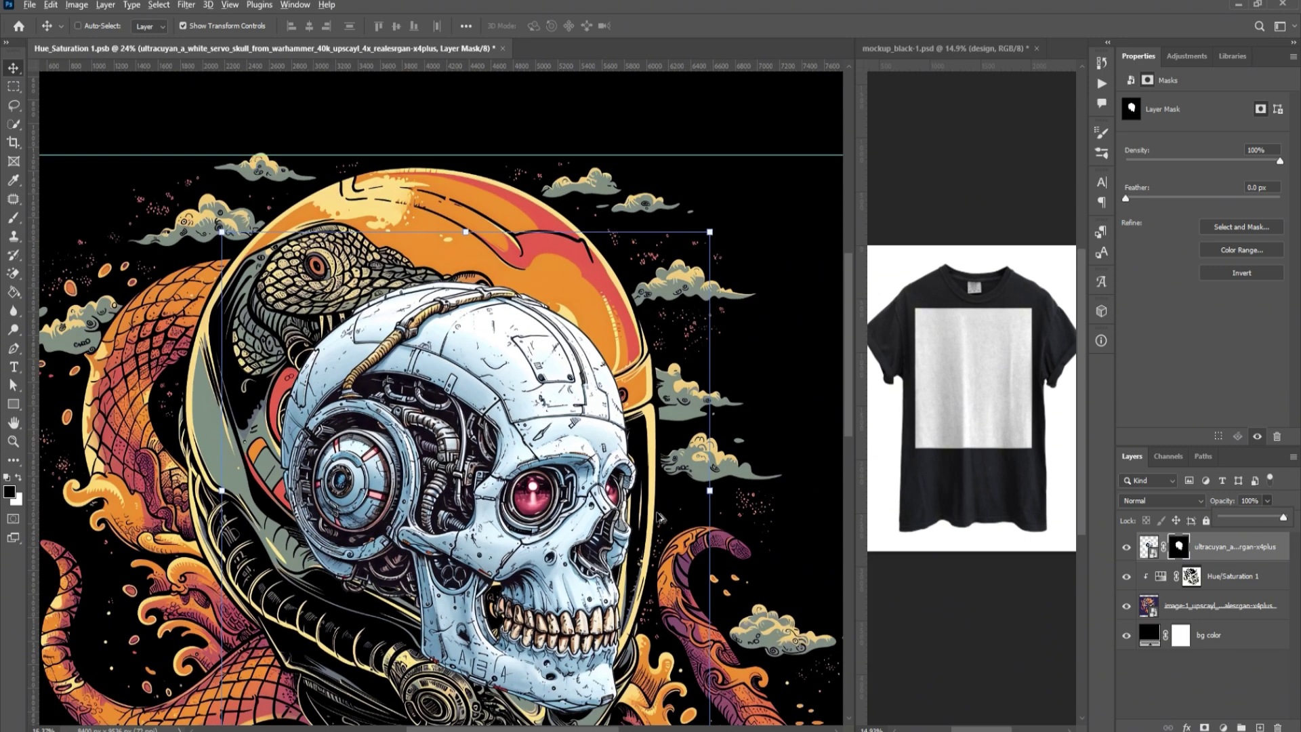
- Duplicate the Hue/Saturation 1 and helmet-skull artwork layers
left_click(1234, 583)
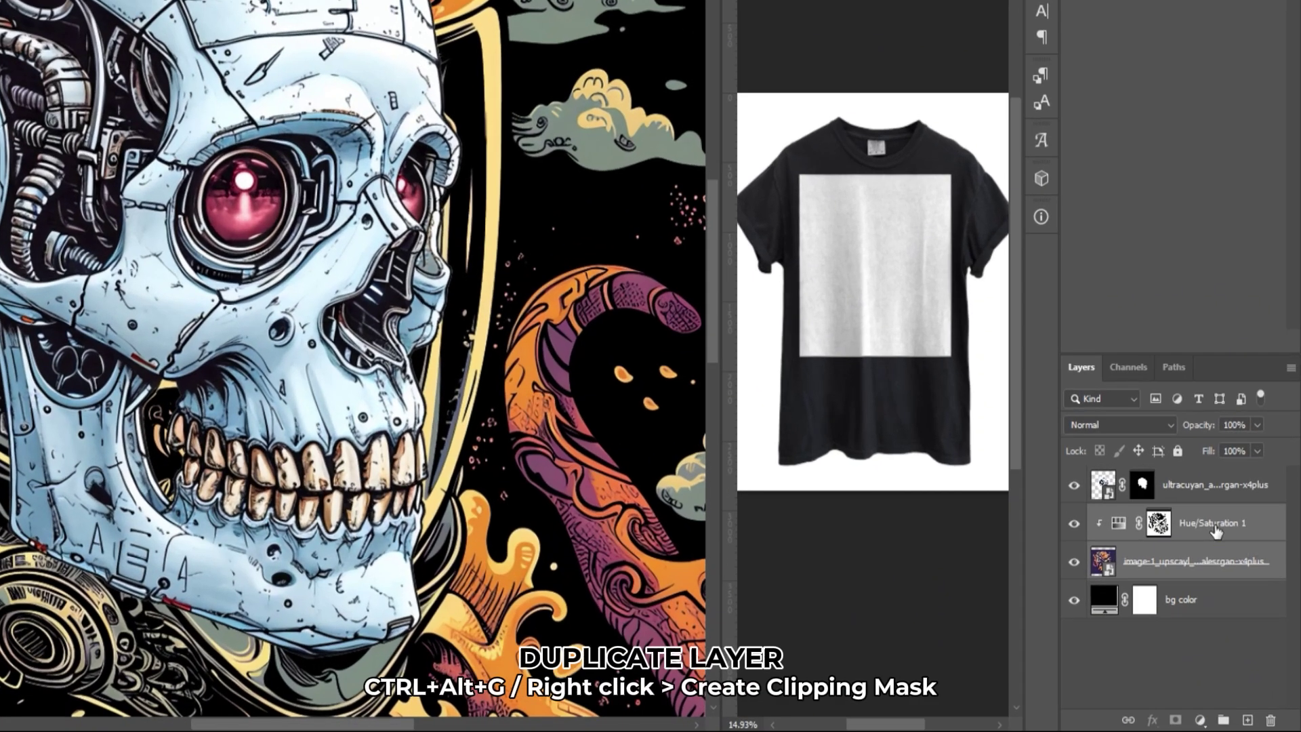
right_click(1215, 529)
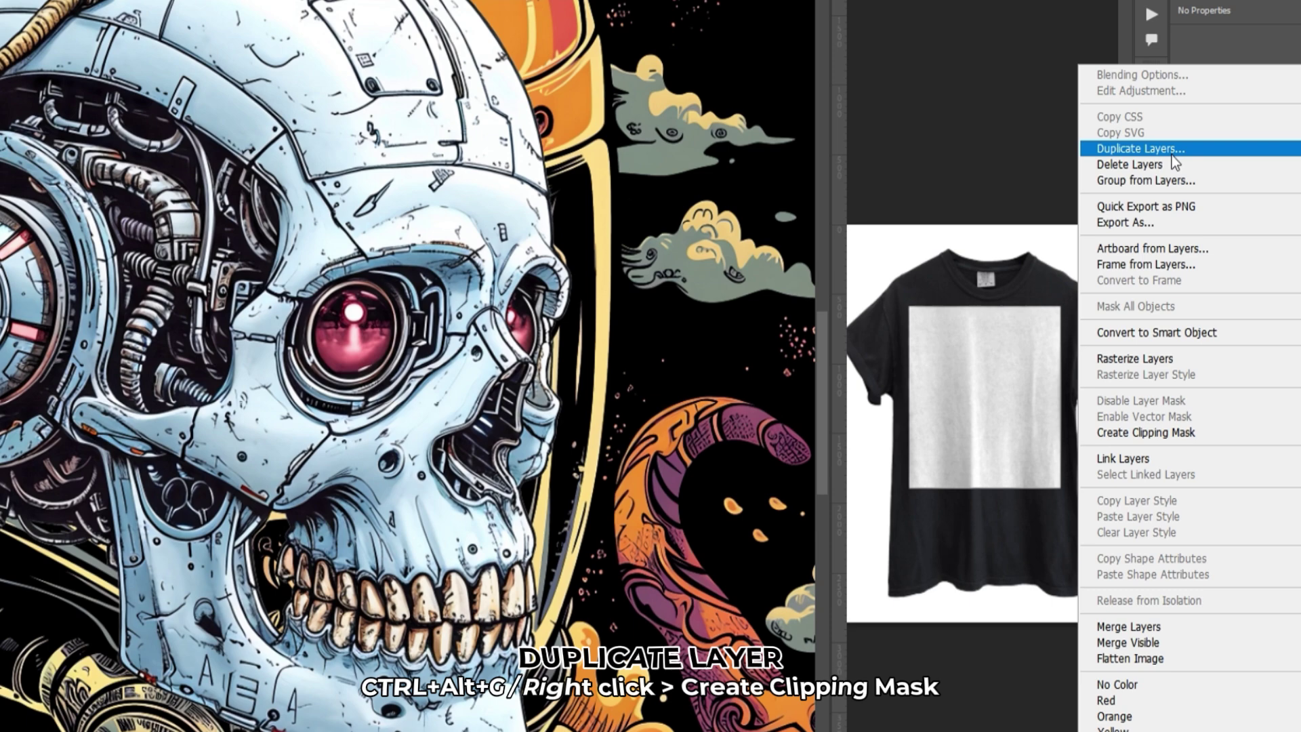
left_click(1031, 17)
left_click(768, 240)
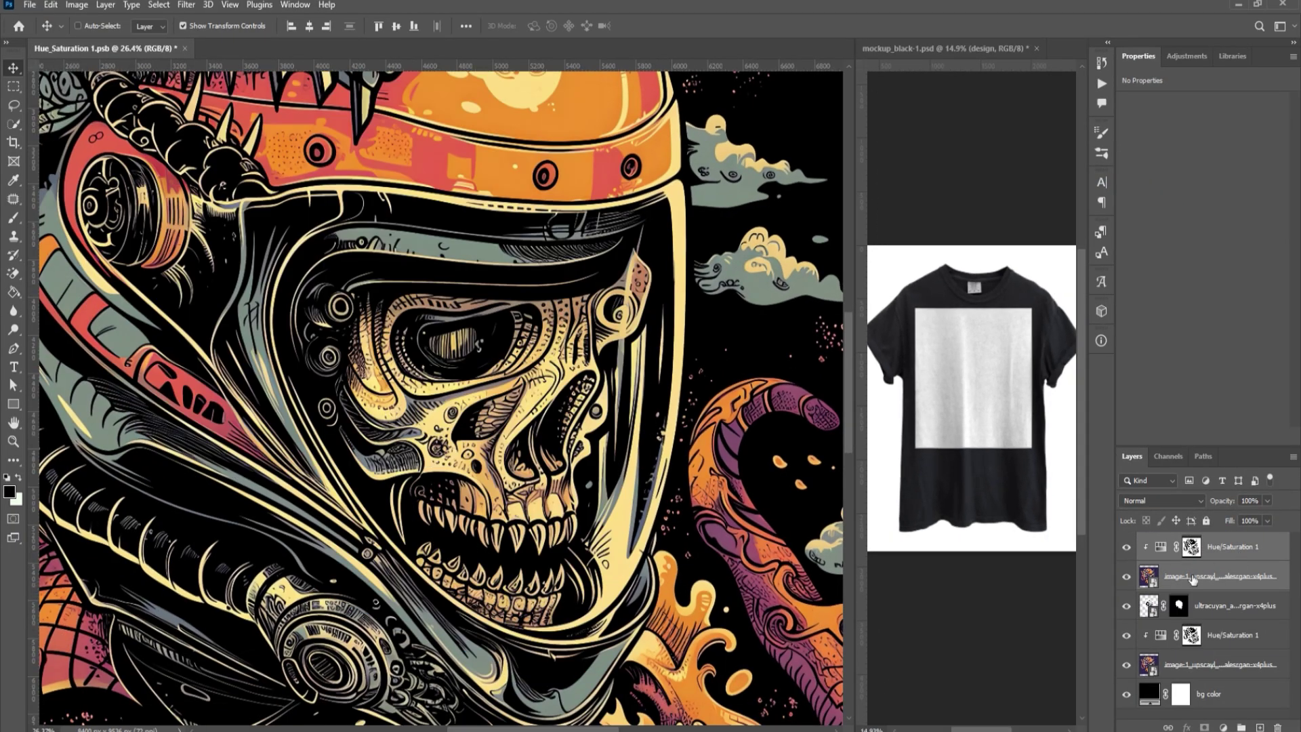
left_click(1192, 579)
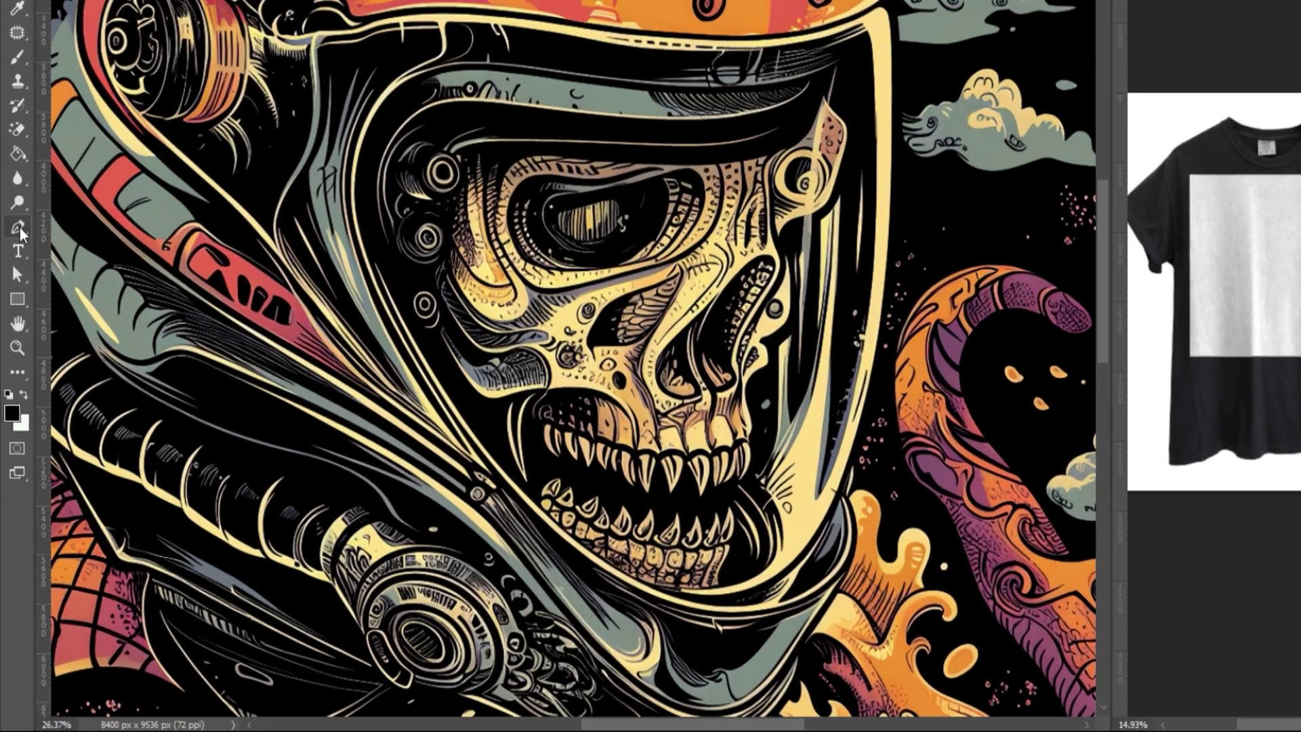
- Trace the visor with the Pen tool and add an inverted layer mask from it
left_click(13, 348)
scroll(603, 76, "up", 3)
scroll(604, 76, "right", 3)
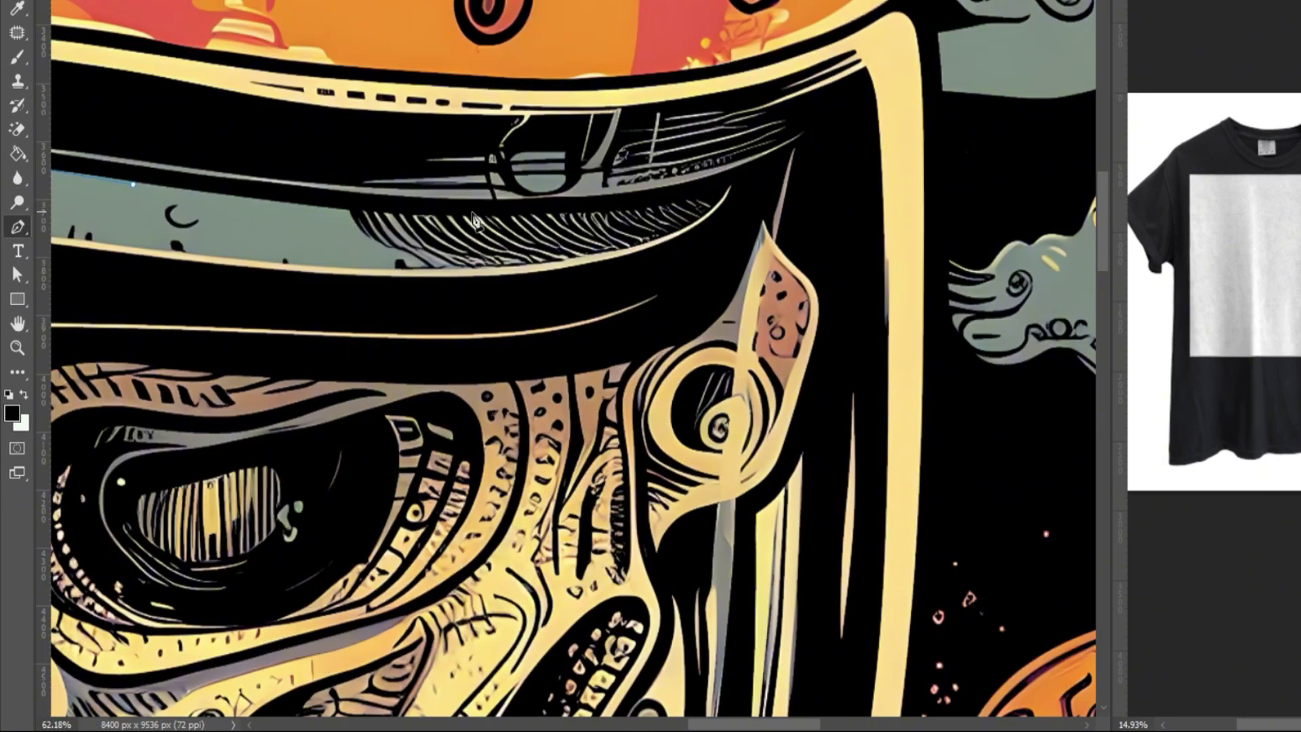
left_click_drag(767, 172, 817, 141)
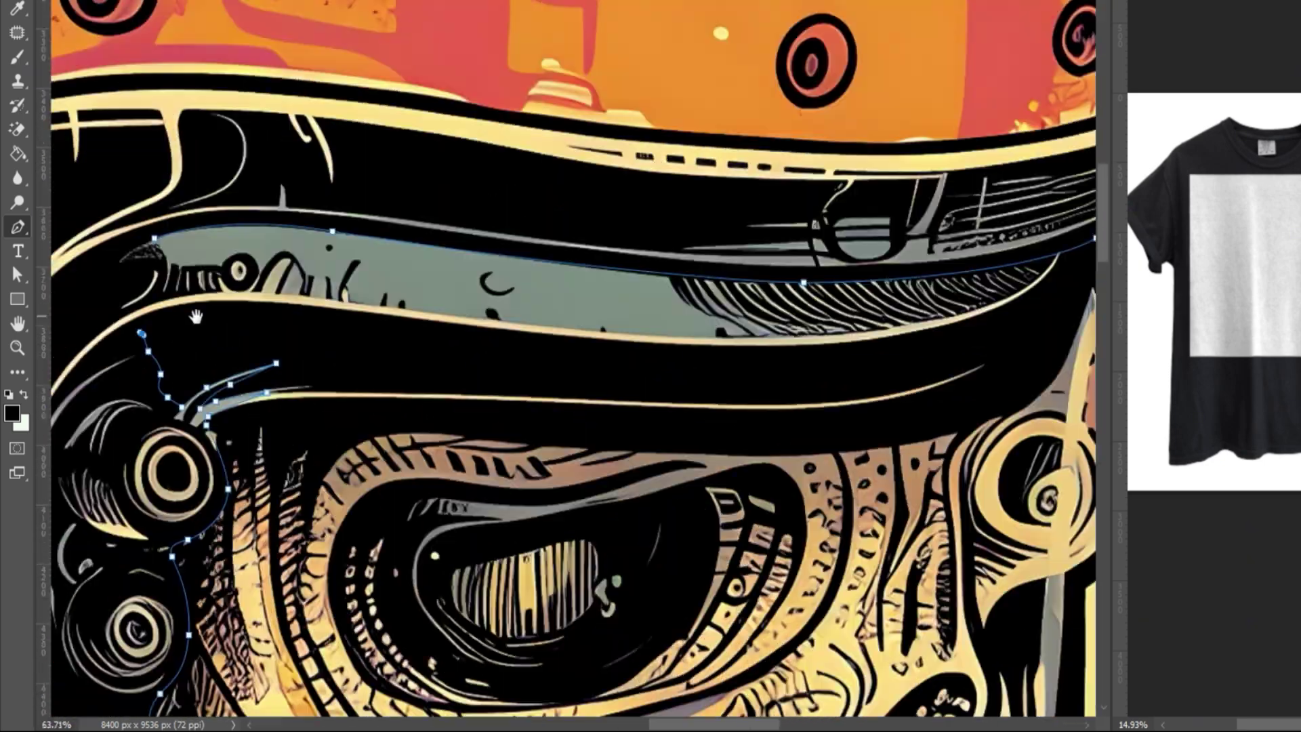
scroll(195, 316, "down", 6)
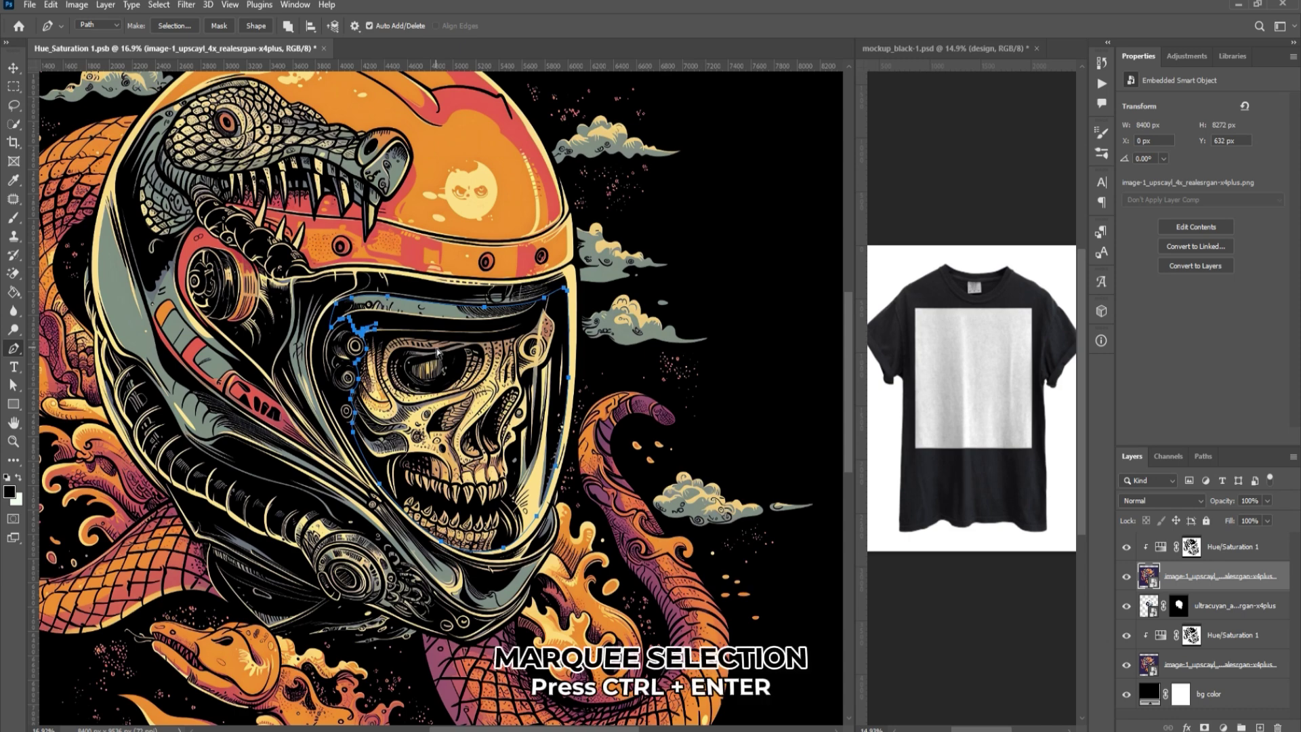
key("ctrl+Return")
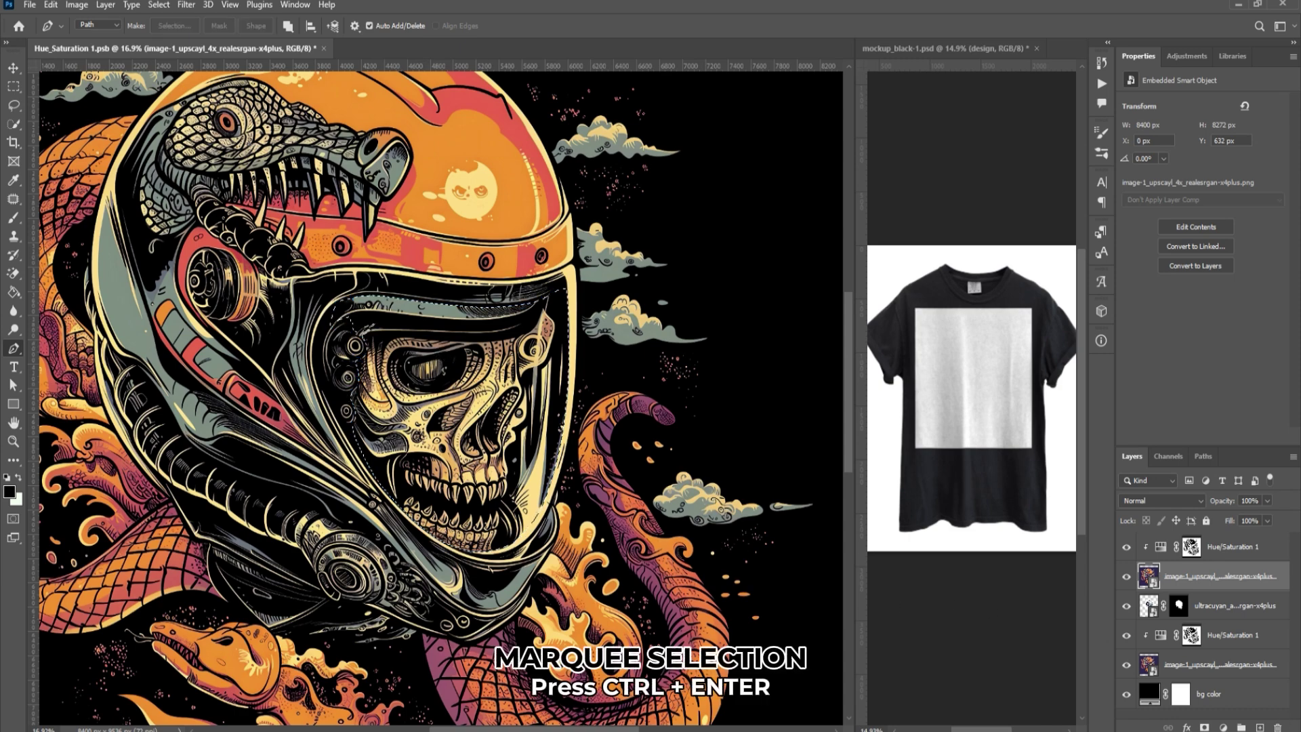
left_click(1205, 727)
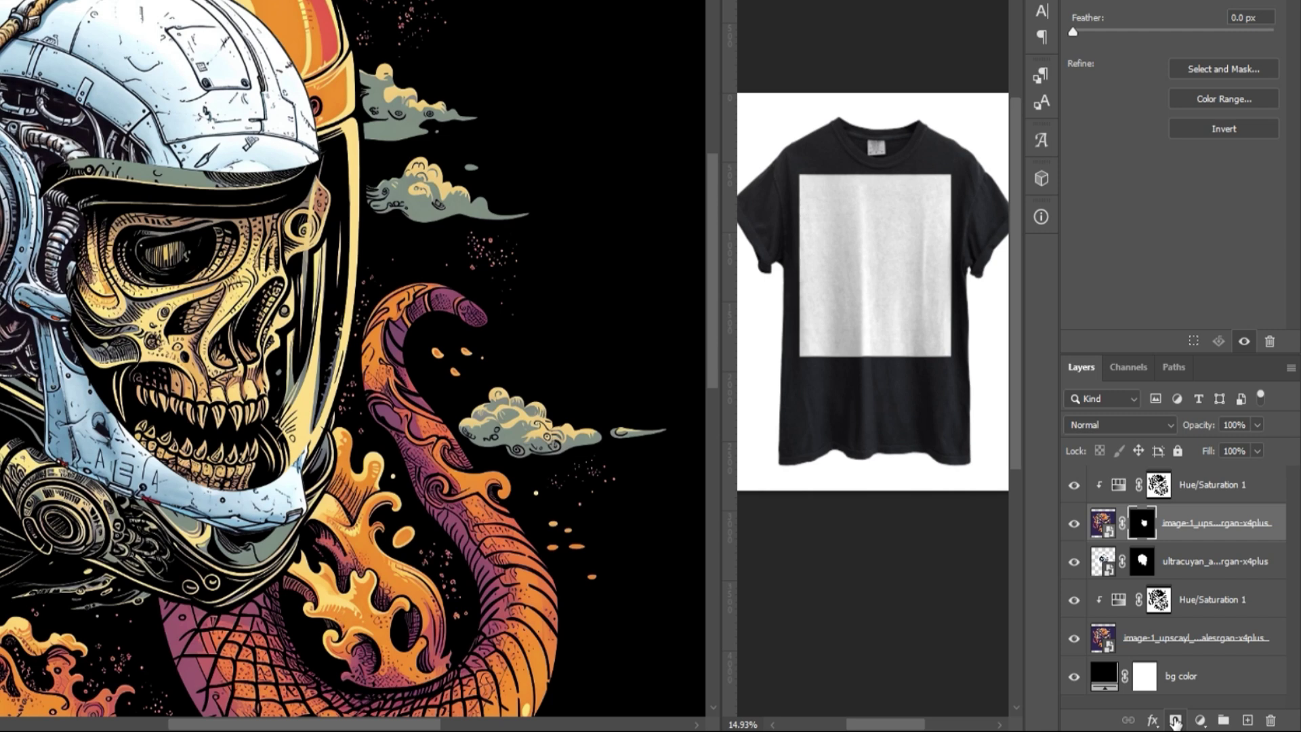
left_click(1141, 525)
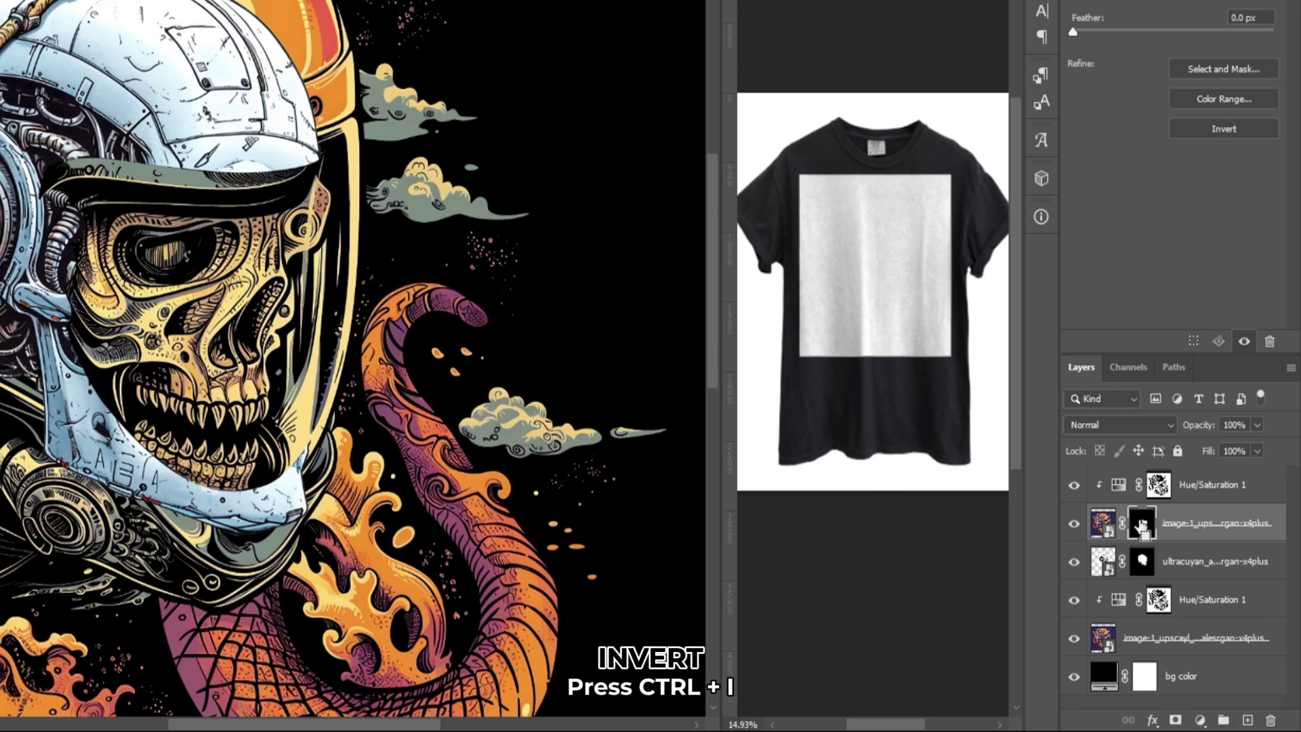
key("ctrl+i")
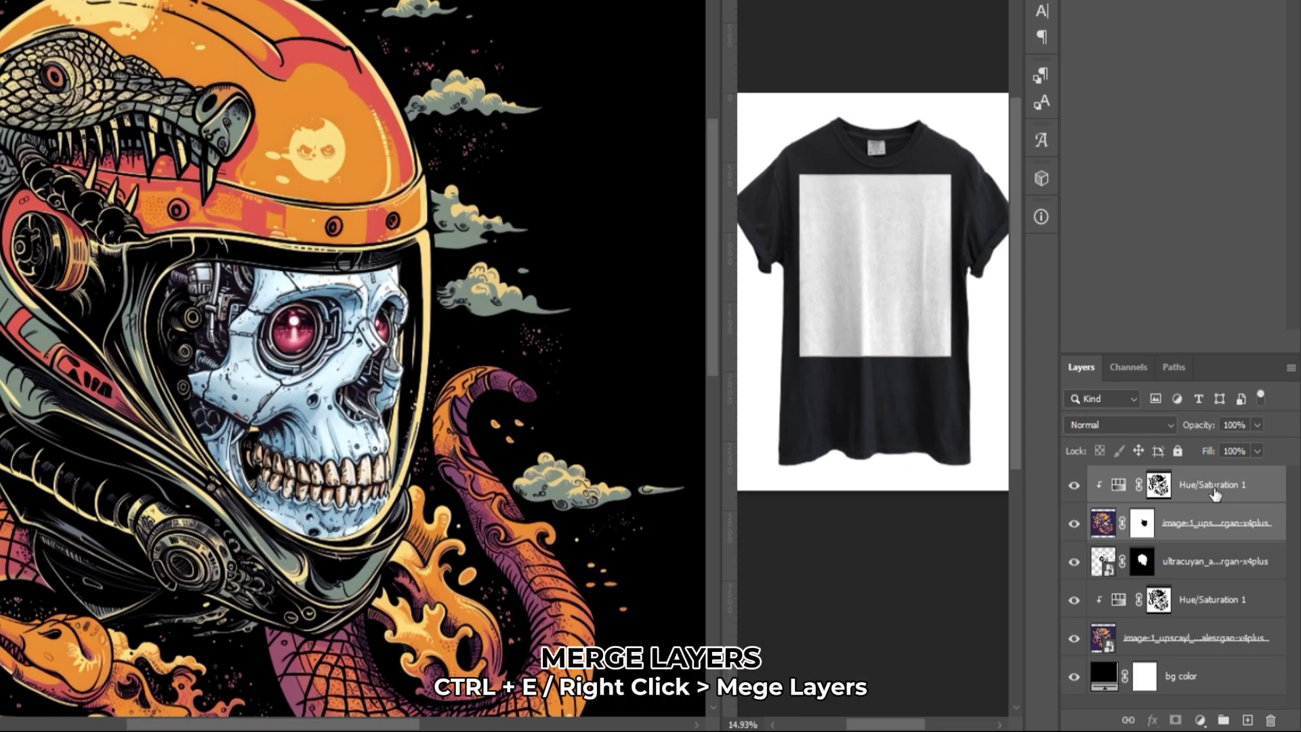
- Merge the Hue/Saturation 1 adjustment into the helmet layer
right_click(1234, 547)
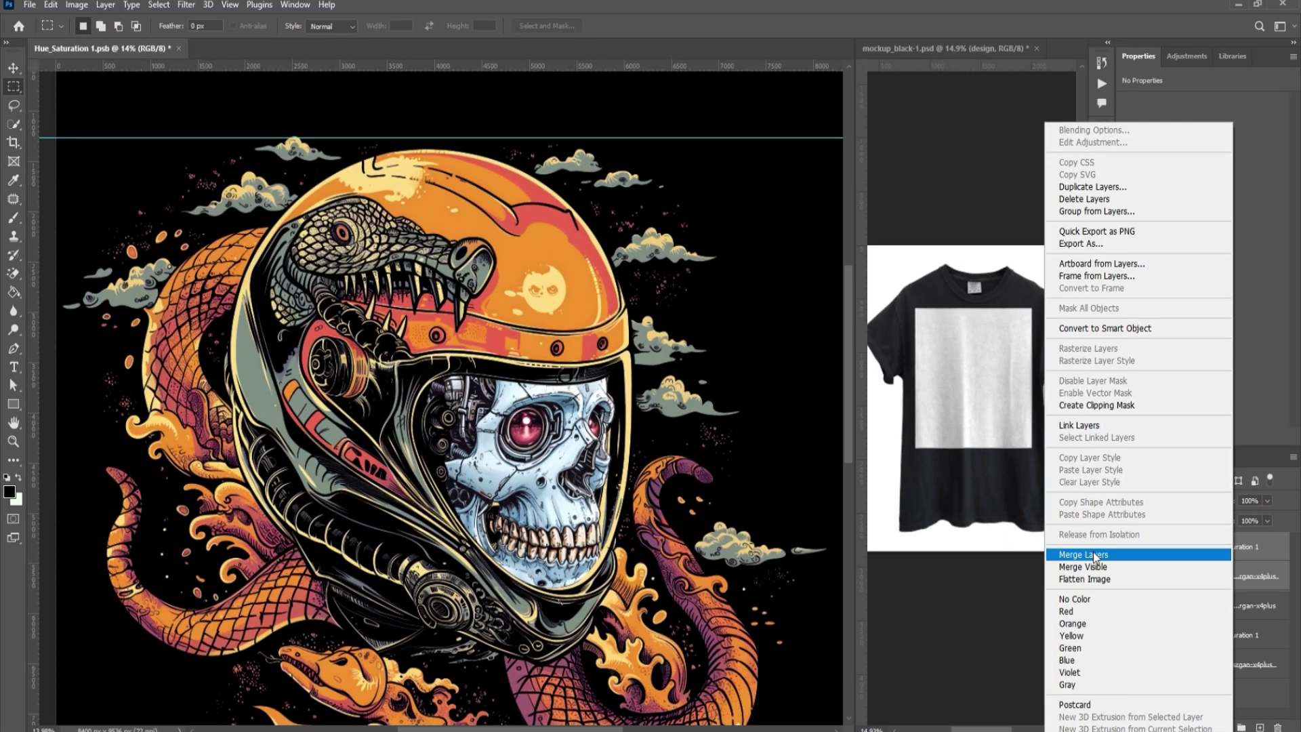
left_click(1031, 495)
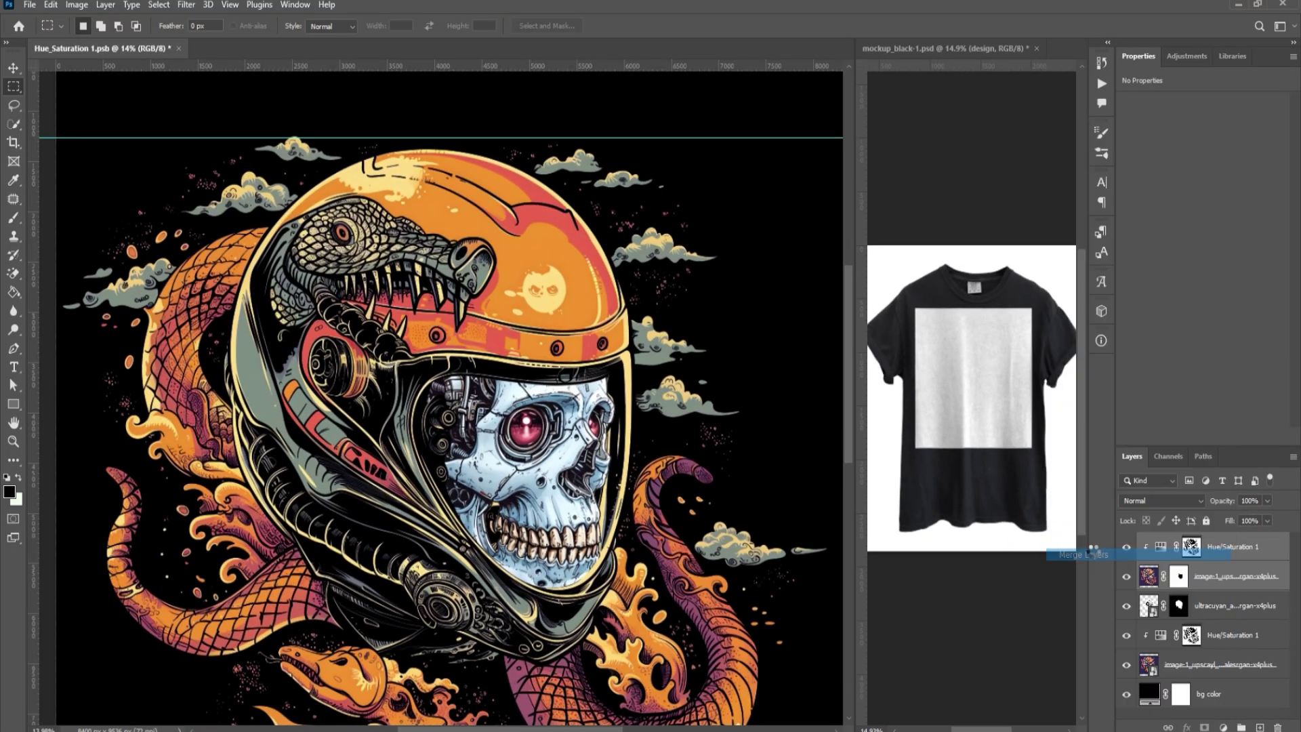
scroll(557, 365, "up", 5)
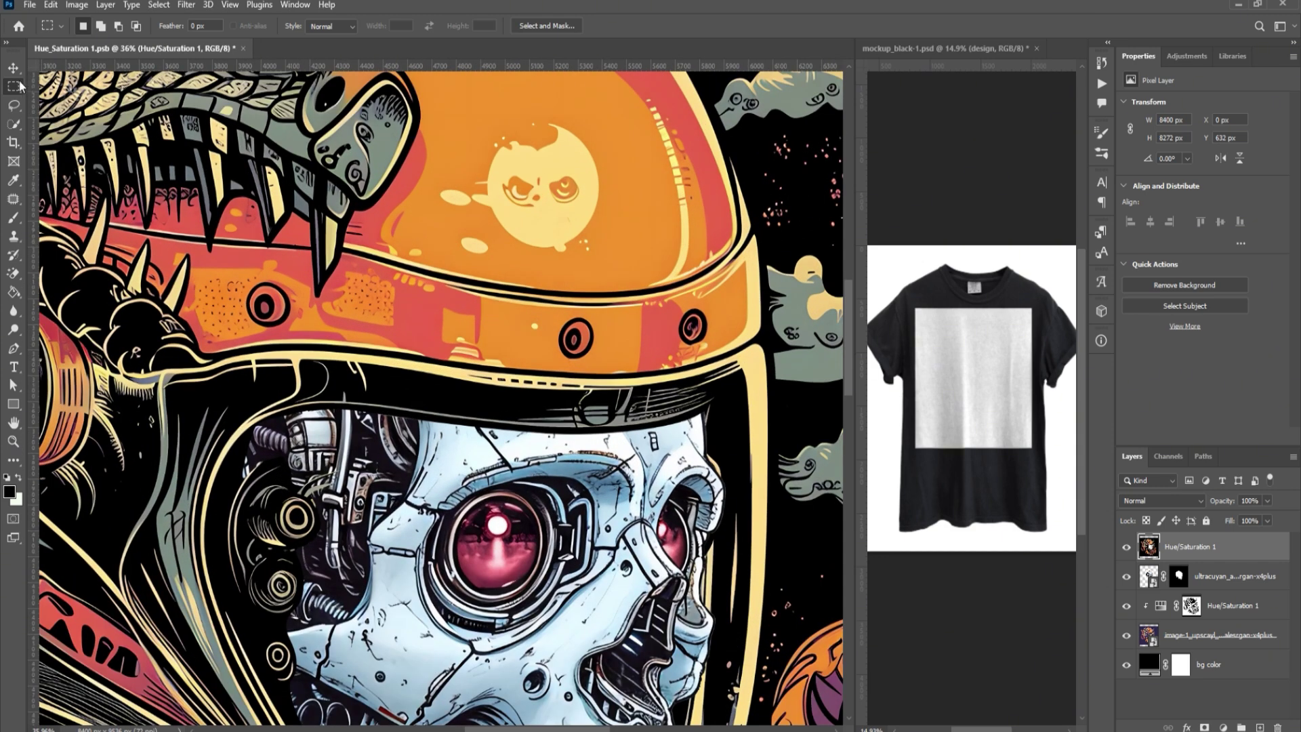
- Select a rectangle above the skull's eyes and warp that helmet area
right_click(20, 86)
left_click(54, 87)
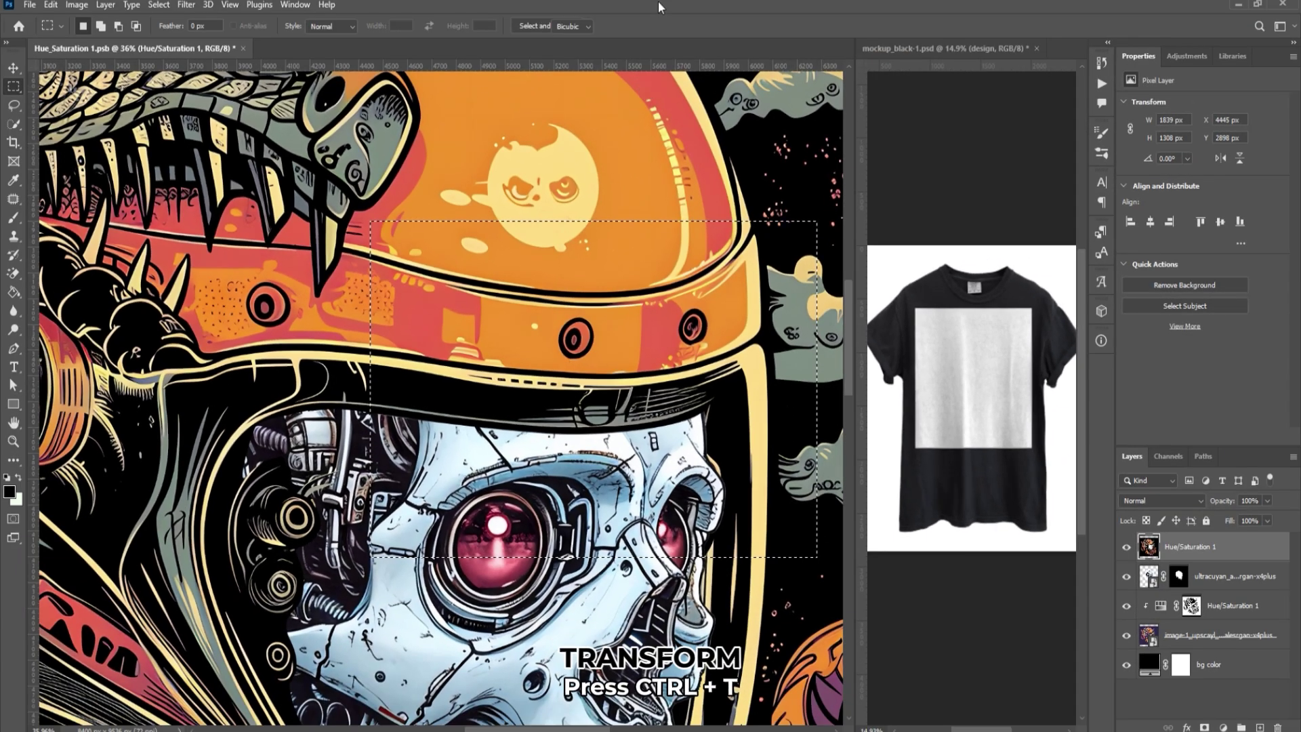
key("ctrl+t")
left_click(605, 26)
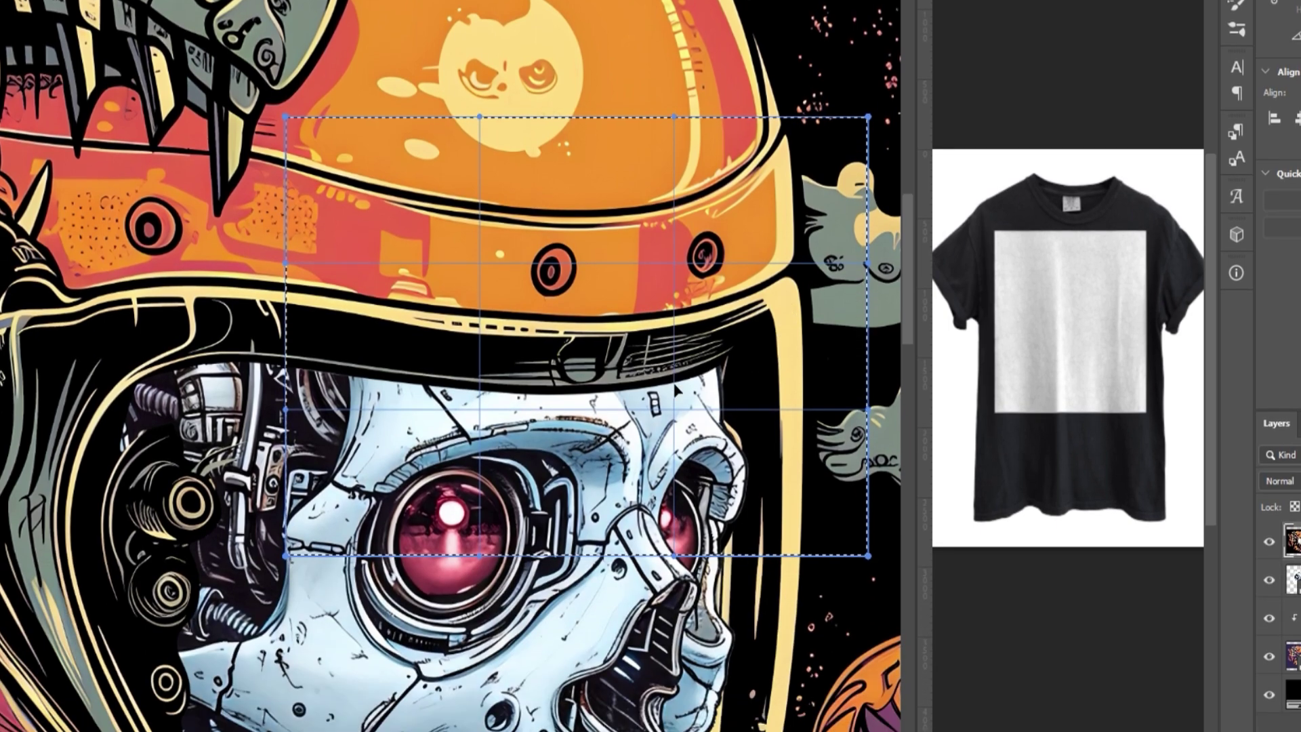
left_click_drag(827, 564, 861, 565)
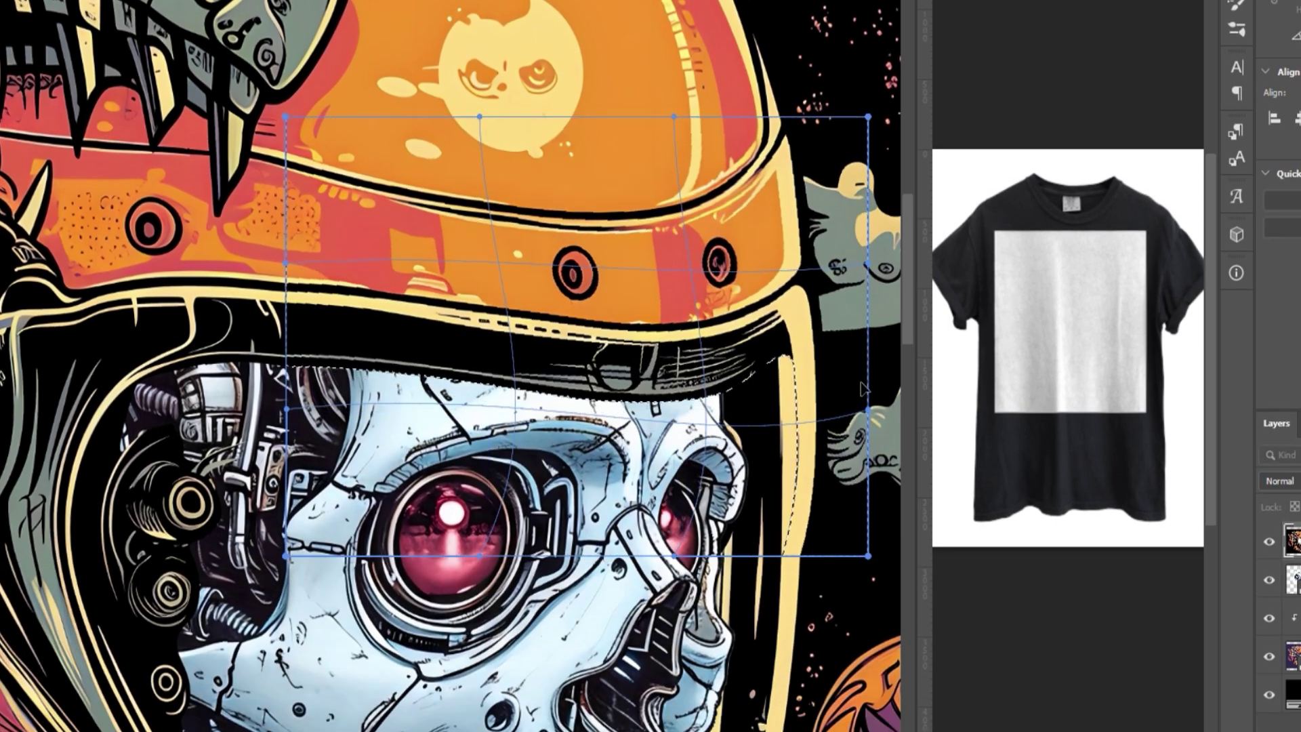
left_click_drag(860, 388, 873, 410)
key("Return")
double_click(1298, 647)
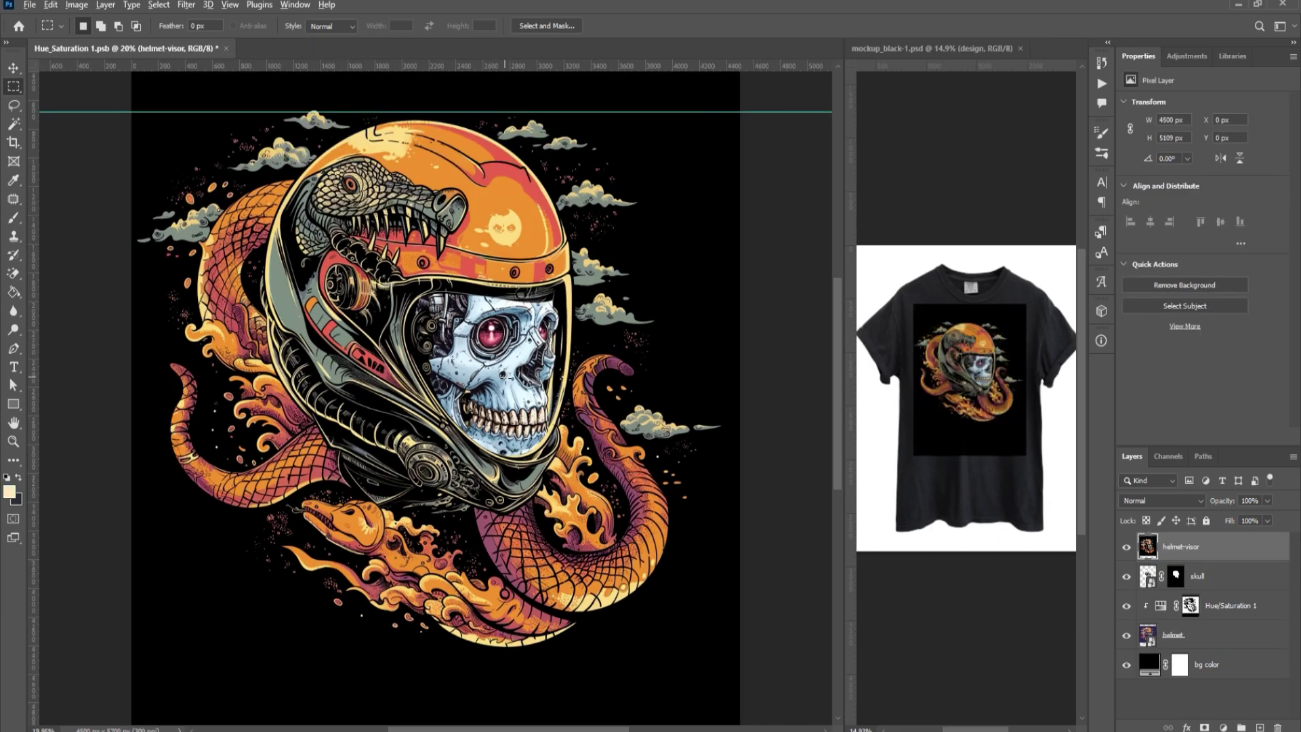
- Pan to the lower snake and flames, then place the motorcycle rider poster image
scroll(505, 376, "up", 5)
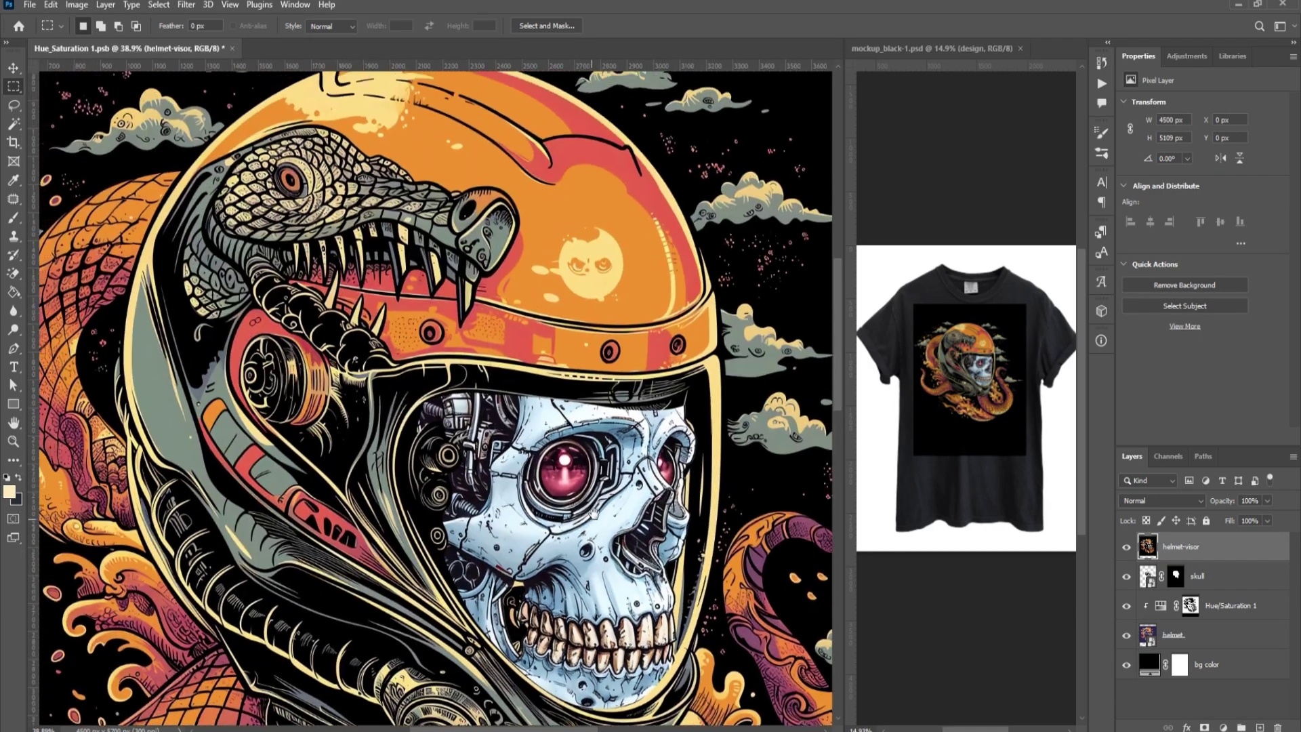
left_click_drag(595, 512, 698, 319)
left_click_drag(516, 429, 670, 277)
left_click_drag(549, 350, 651, 187)
left_click_drag(693, 471, 520, 345)
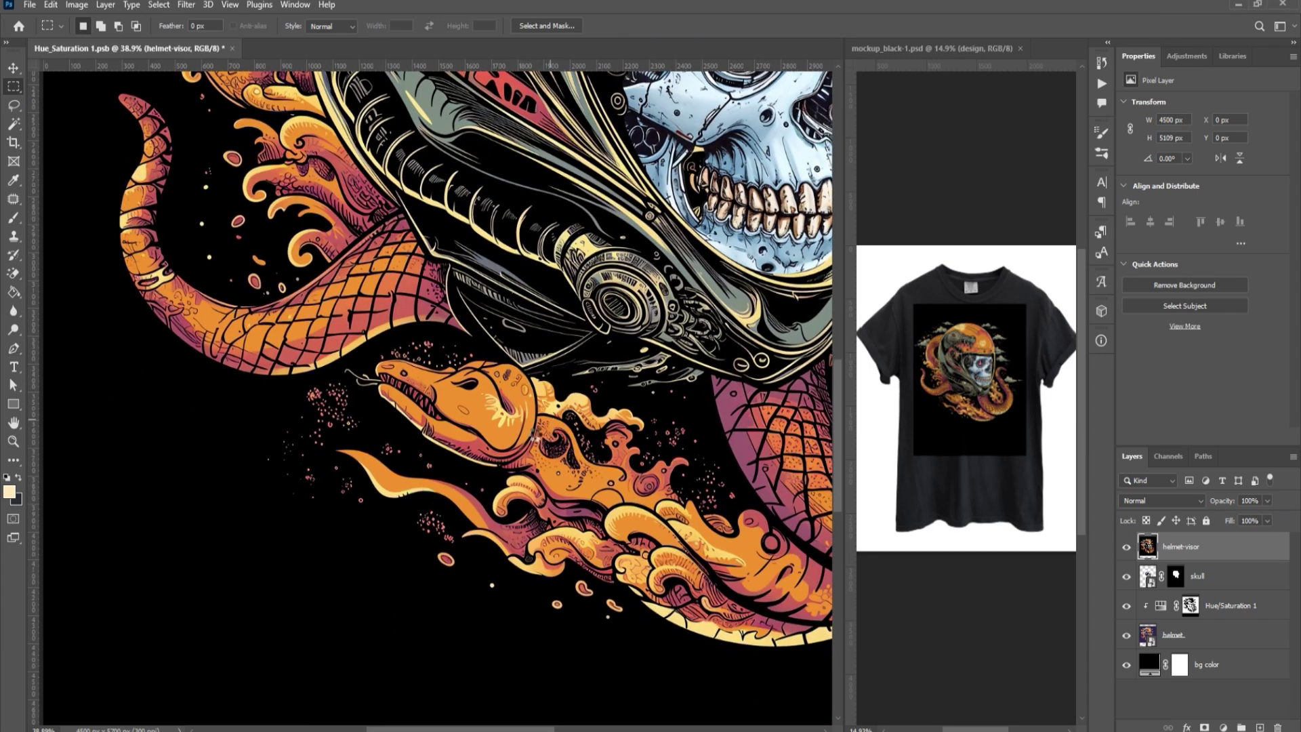
left_click_drag(539, 425, 539, 425)
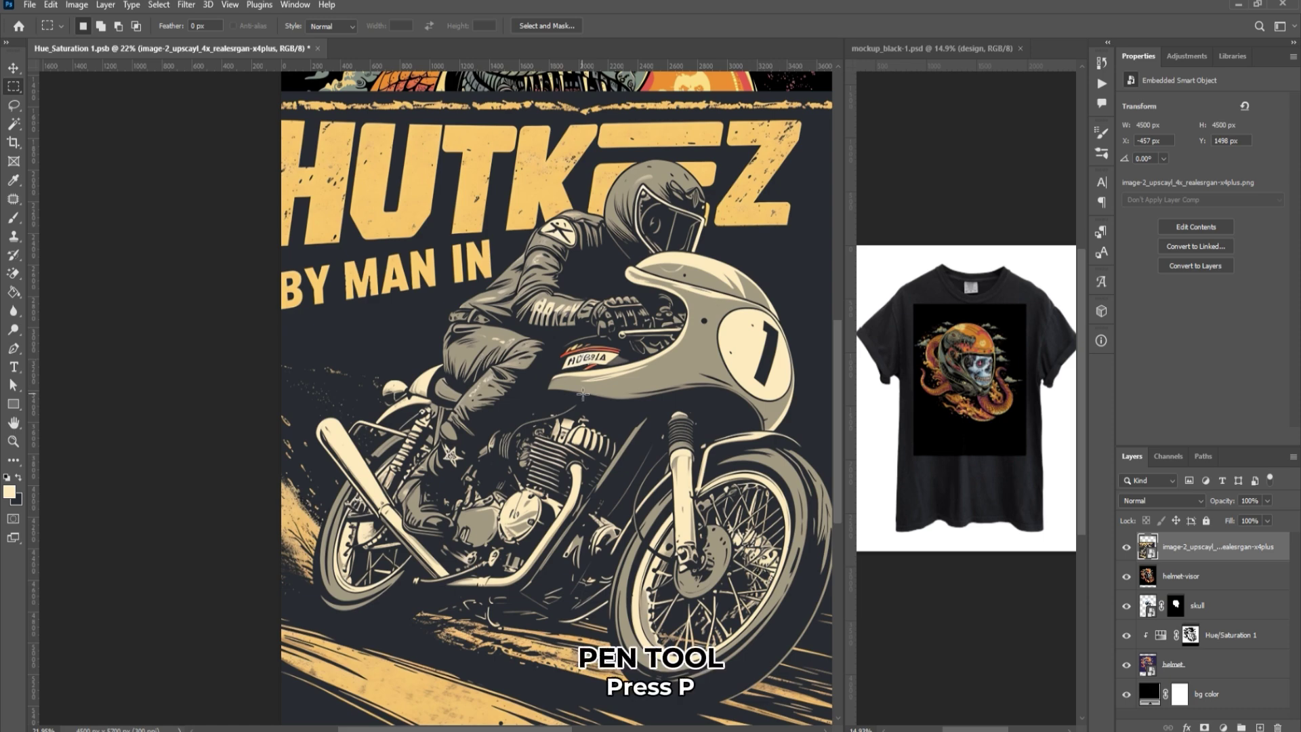
- Start a Pen path around the rider's helmet, the motorcycle fairing and the wheel
key("p")
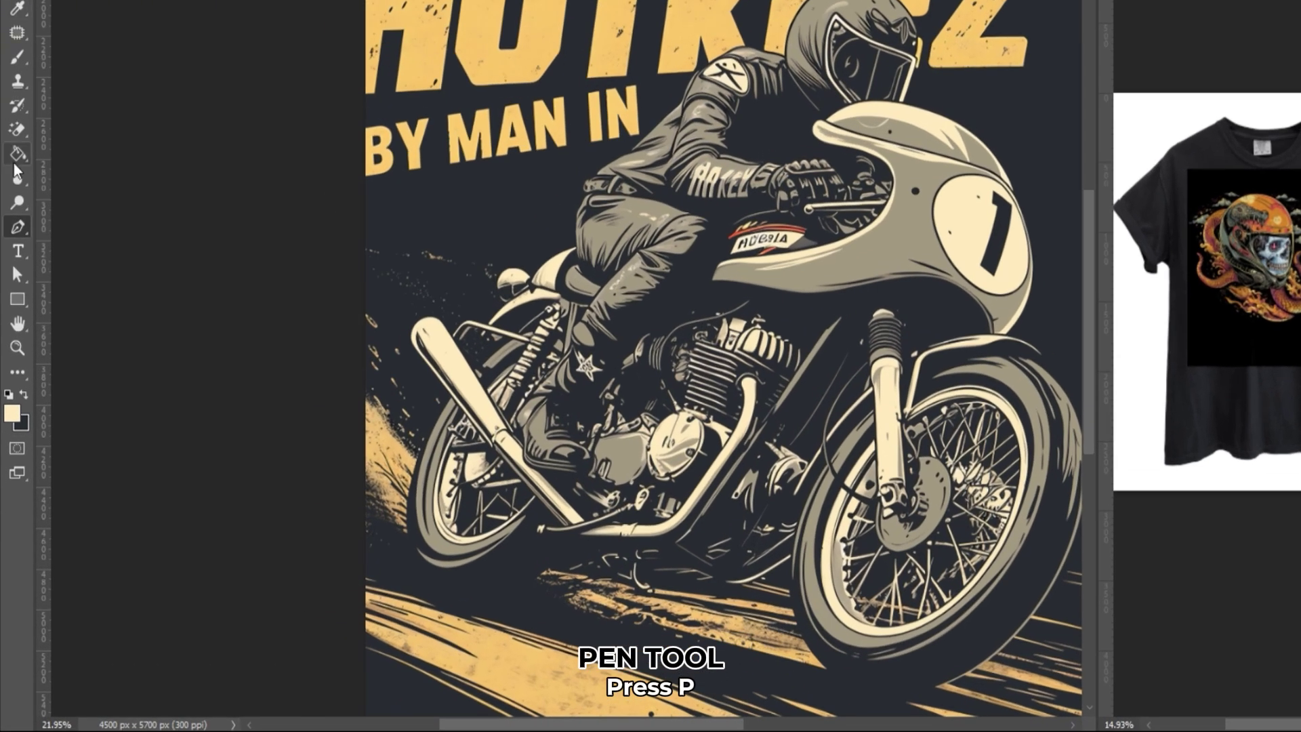
scroll(515, 332, "up", 2)
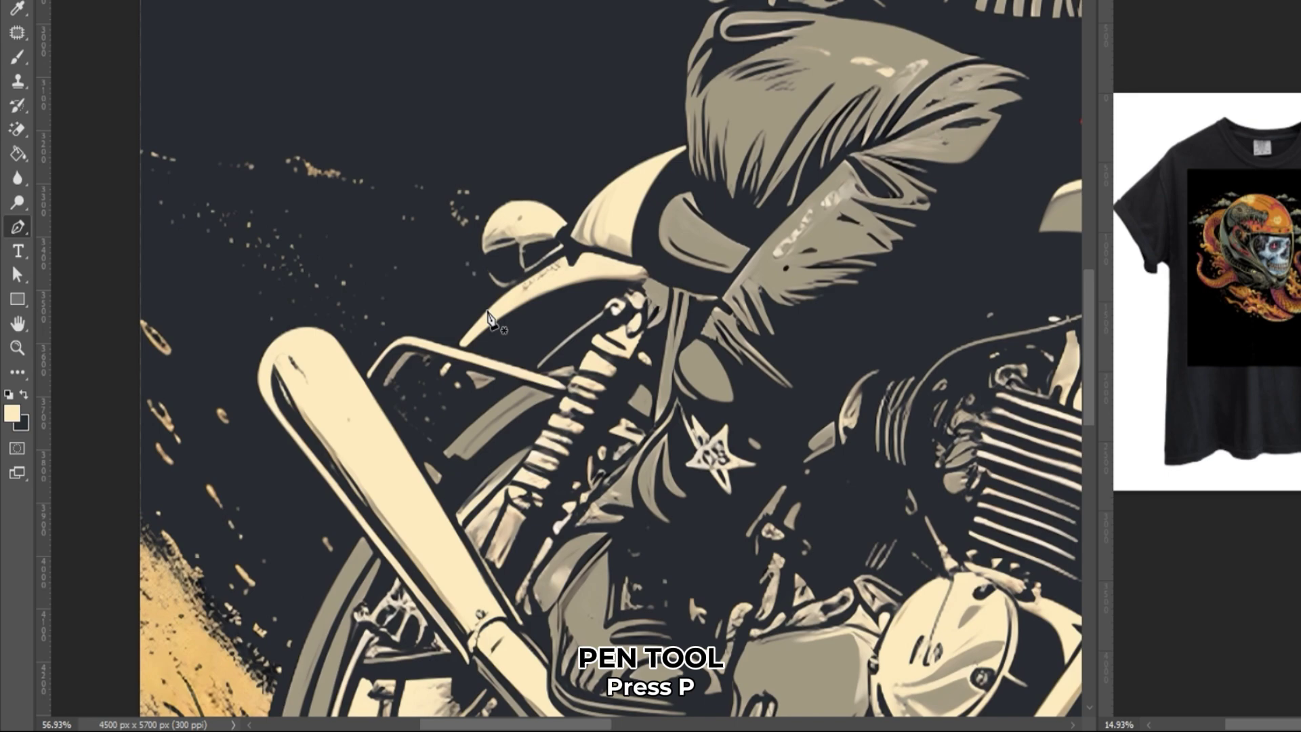
scroll(540, 482, "up", 3)
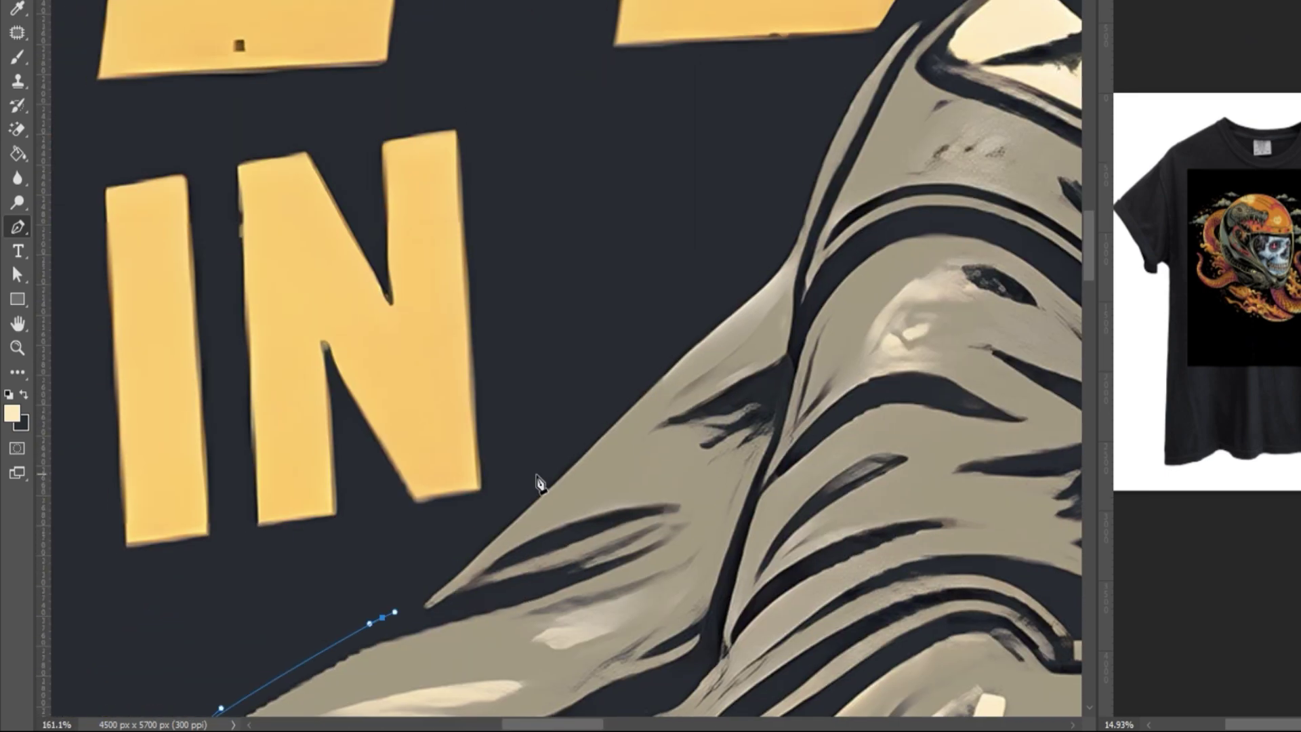
scroll(540, 483, "up", 2)
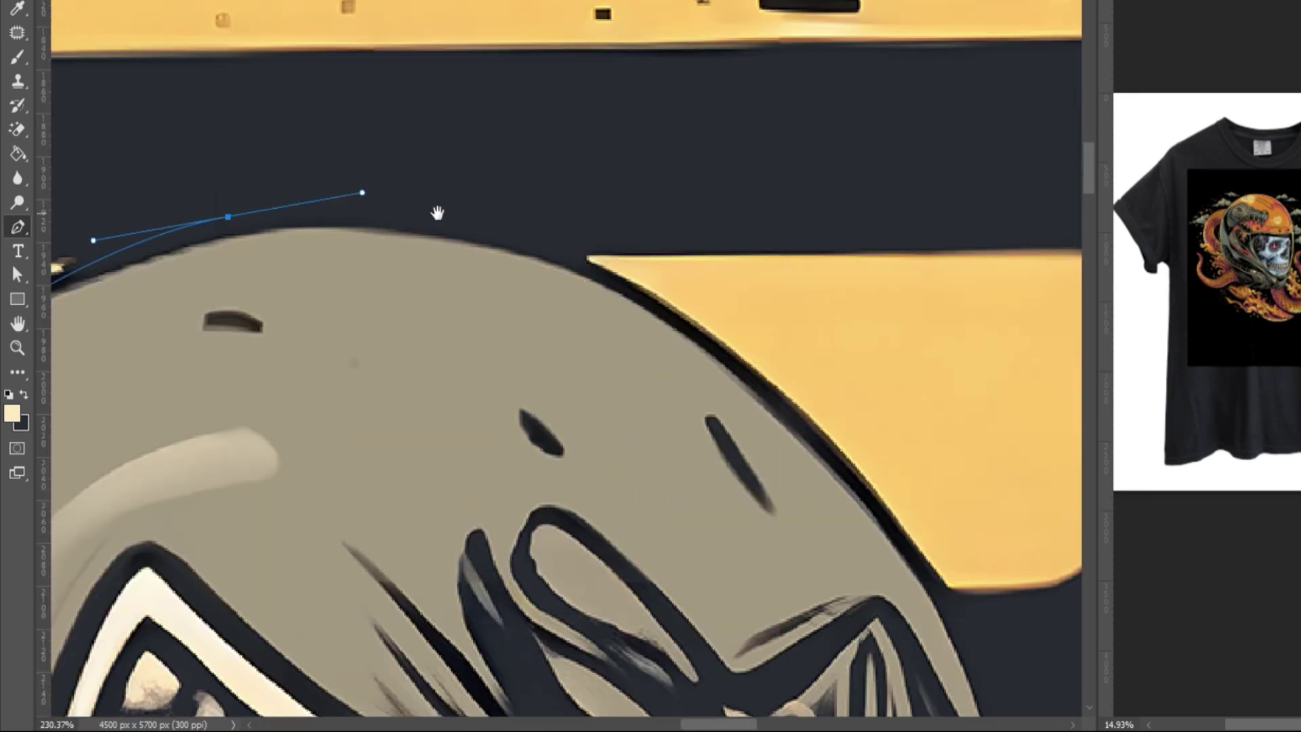
left_click(735, 384)
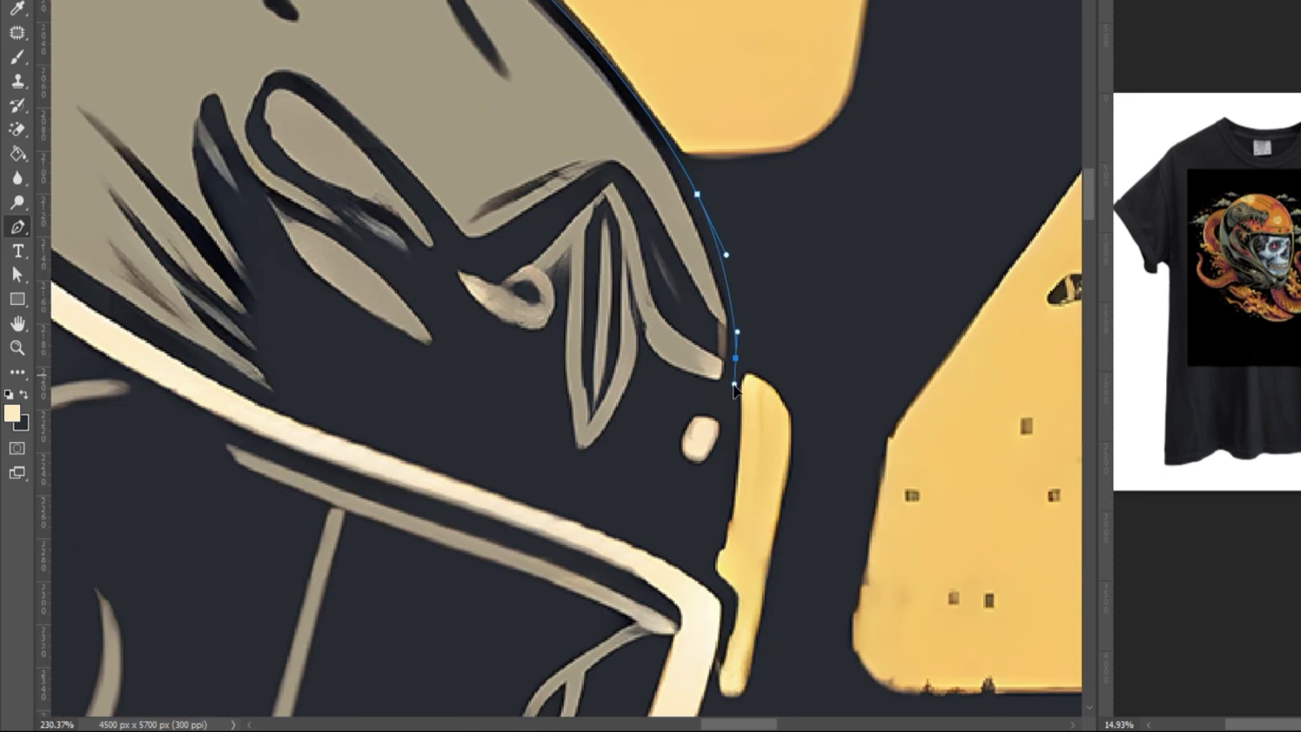
scroll(735, 386, "up", 2)
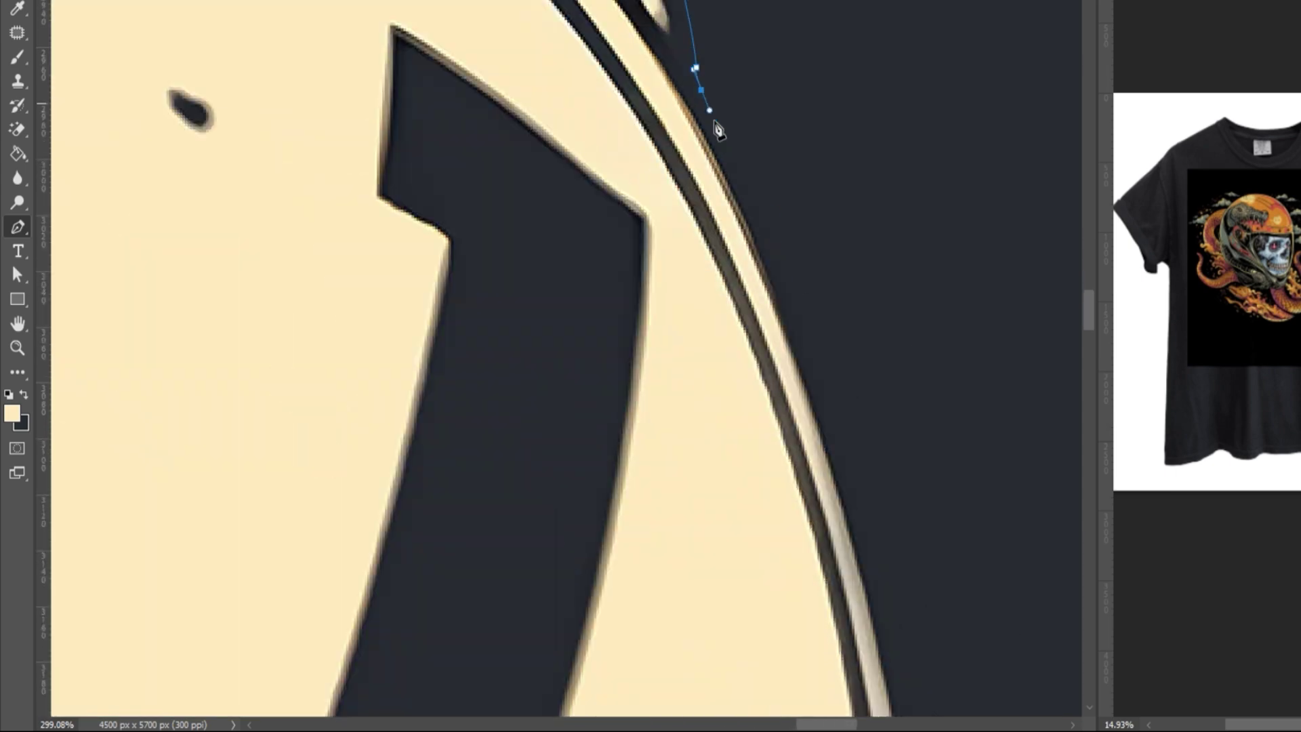
left_click(790, 411)
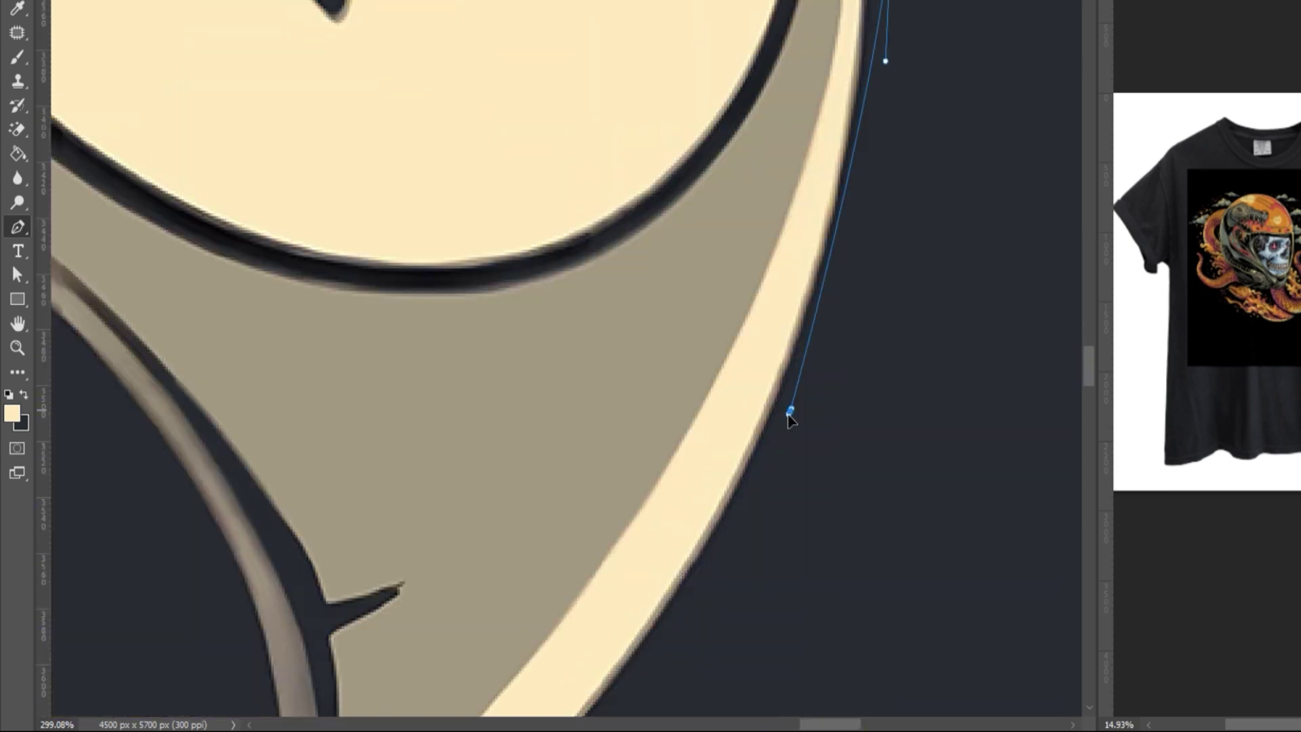
scroll(790, 417, "down", 5)
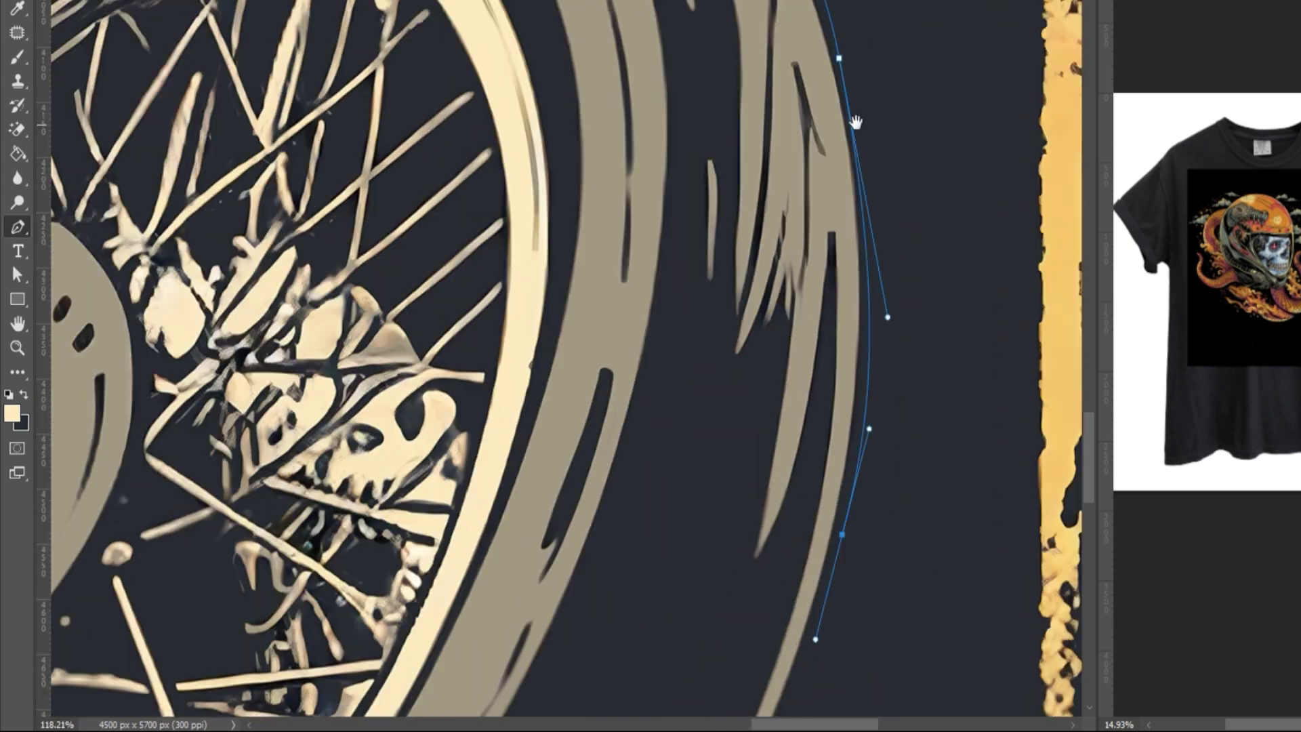
left_click(855, 159)
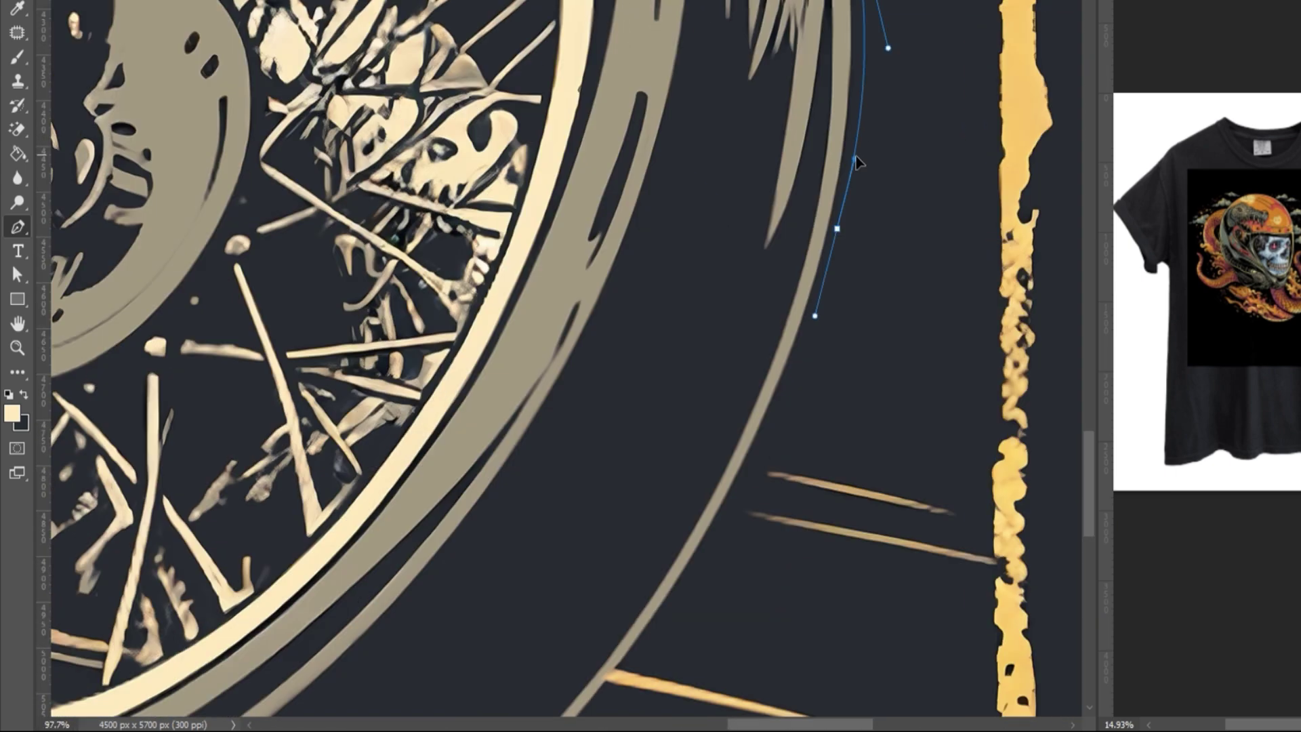
scroll(854, 159, "down", 1)
- Finish the path around the wheel bottom and exhaust, then copy the cutout to Layer 1
left_click(1030, 427)
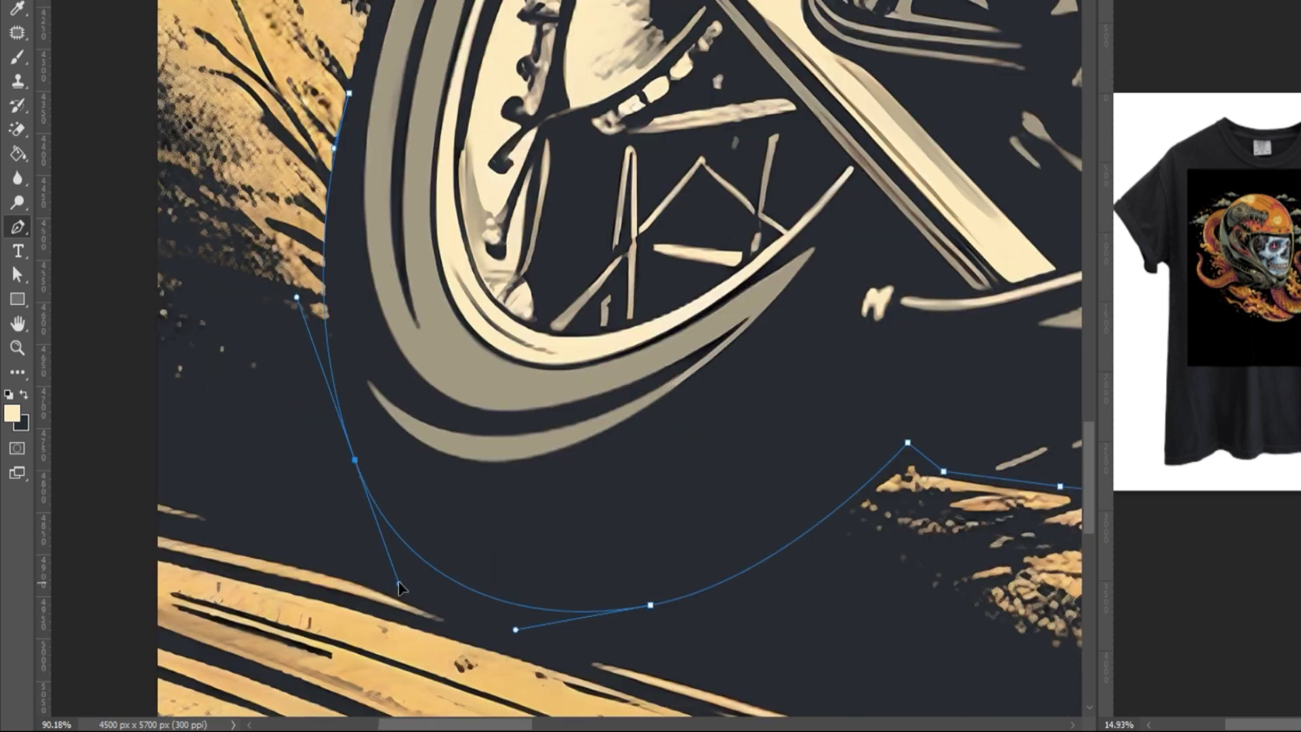
scroll(348, 301, "up", 3)
left_click_drag(650, 170, 685, 205)
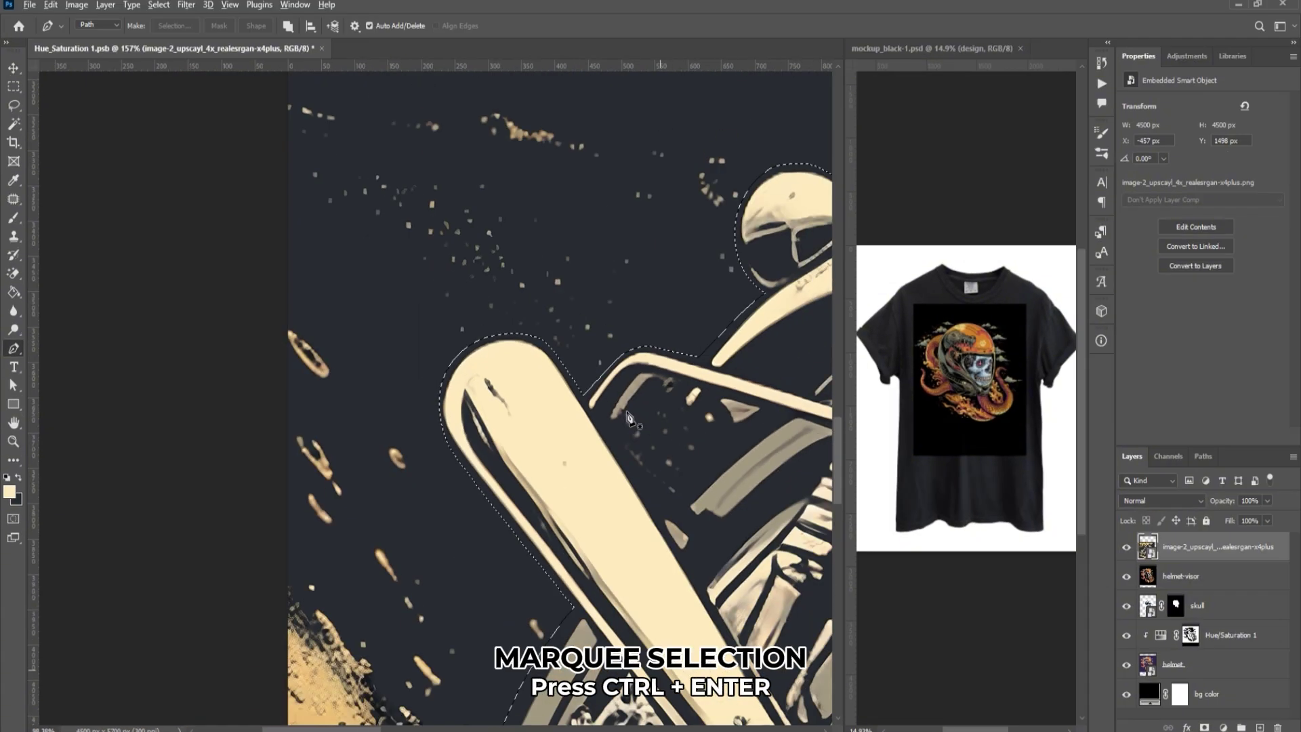
scroll(475, 298, "down", 8)
left_click_drag(362, 402, 220, 449)
key("ctrl+j")
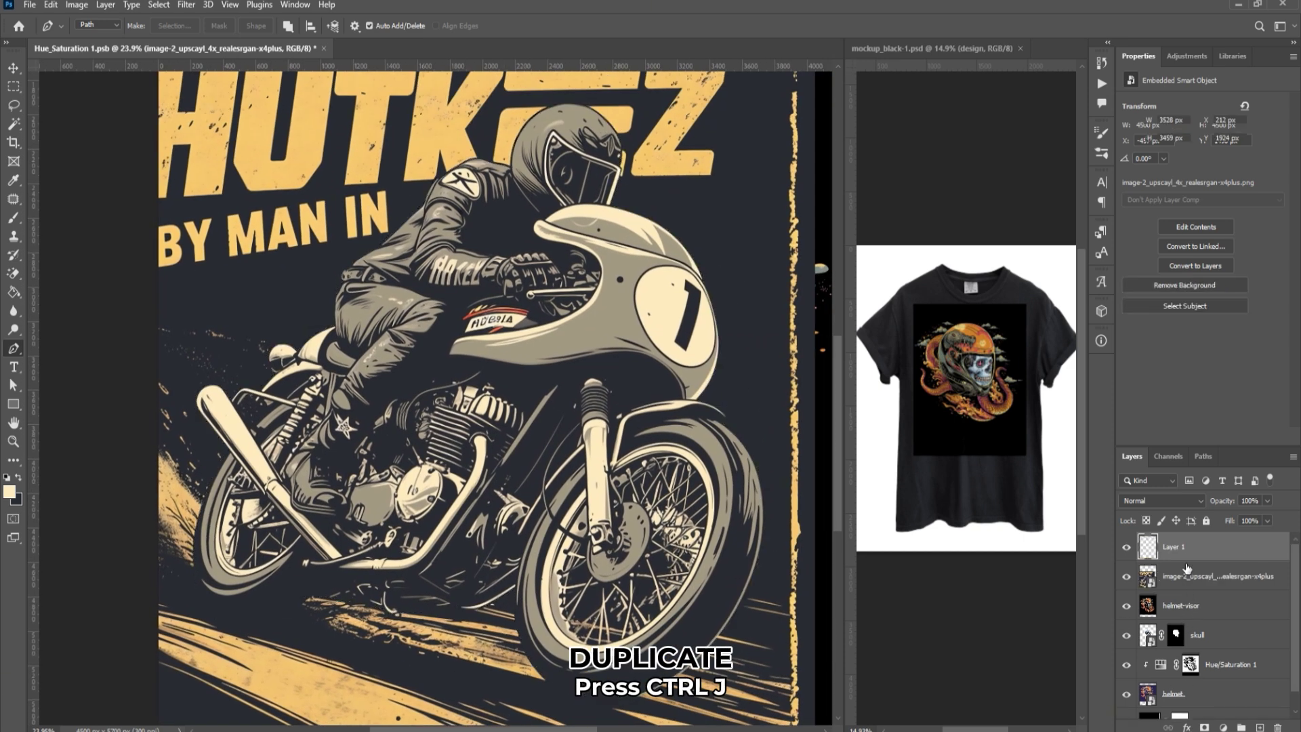
- Hide the original poster layer and add a Levels adjustment above the Layer 1 cutout
left_click(1127, 577)
left_click(1182, 578)
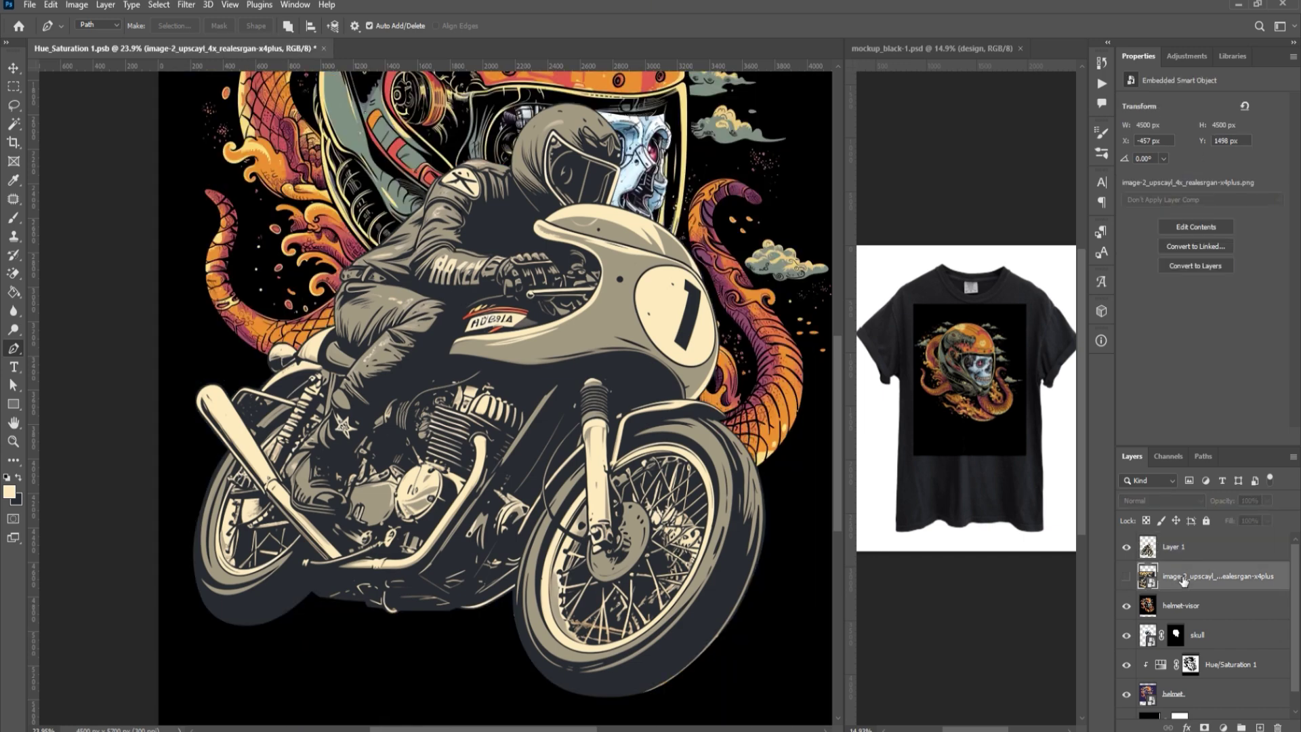
left_click(1174, 546)
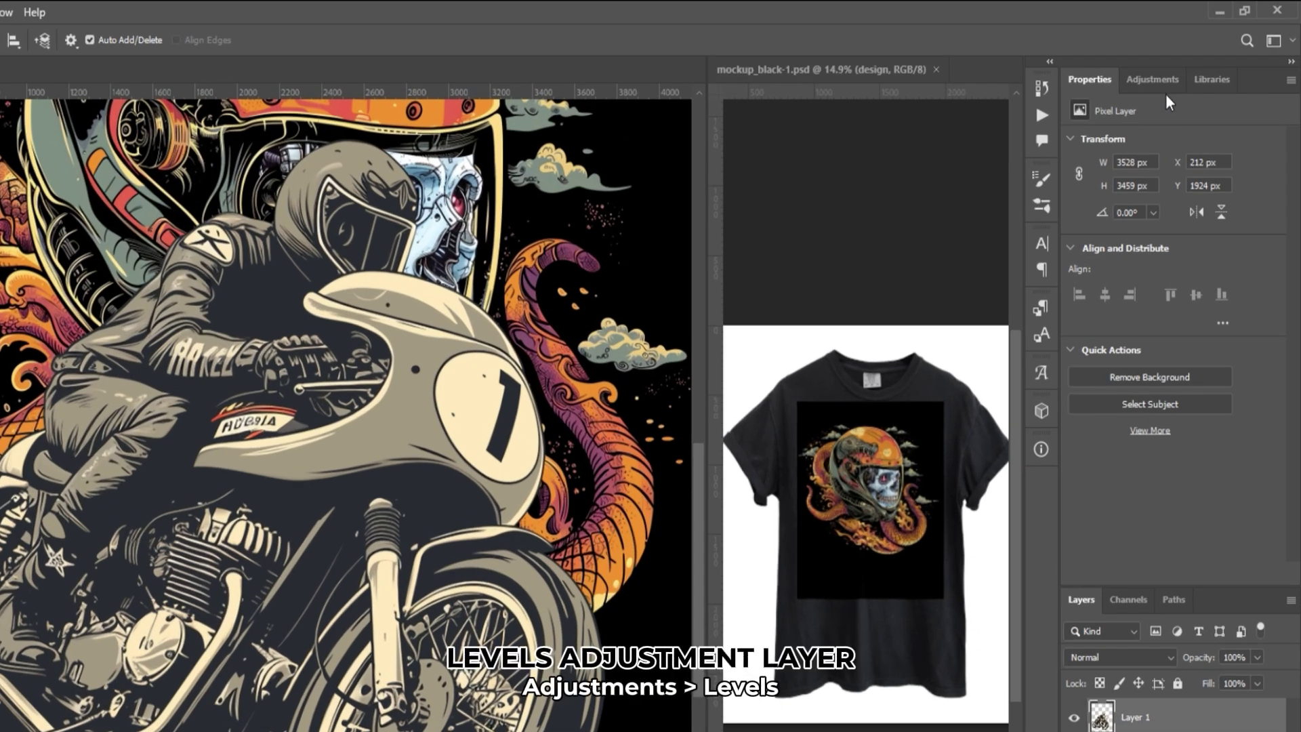
left_click(1154, 78)
left_click(1131, 123)
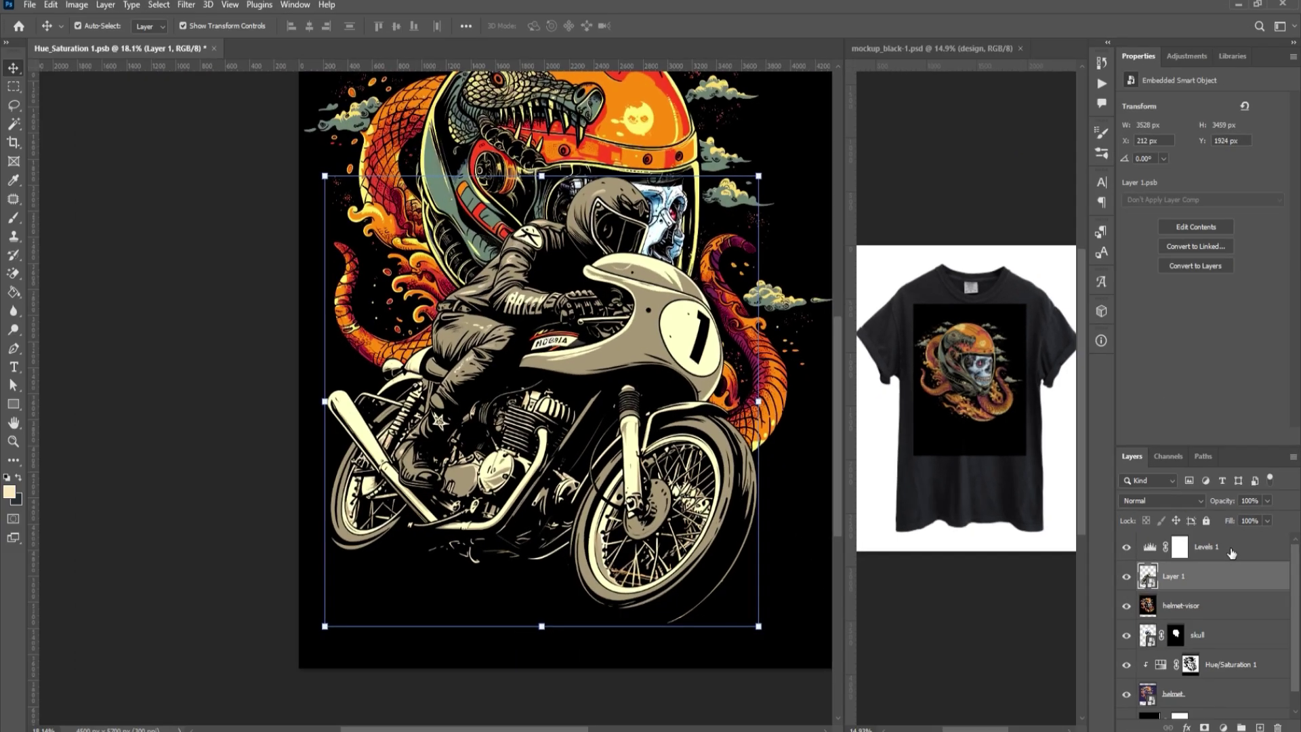
- Convert Levels 1 and Layer 1 together into a single smart object
left_click(1231, 549)
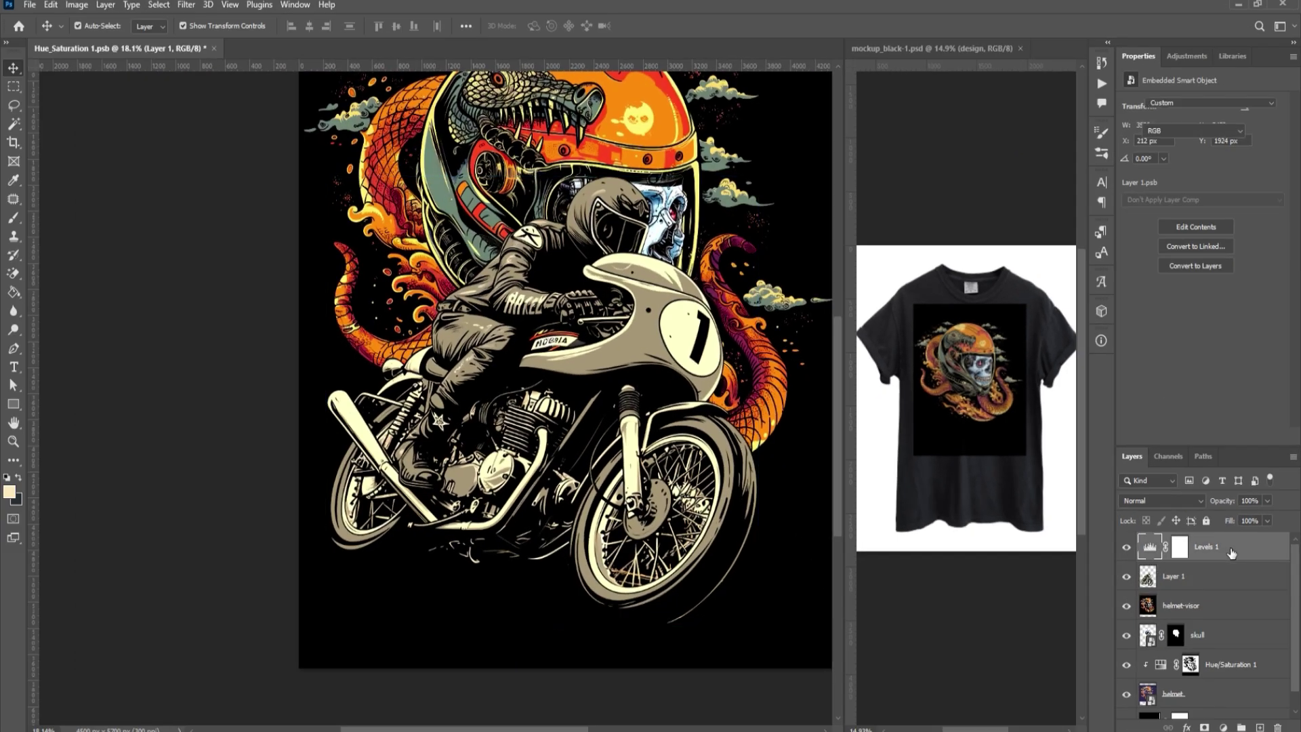
left_click(1217, 579)
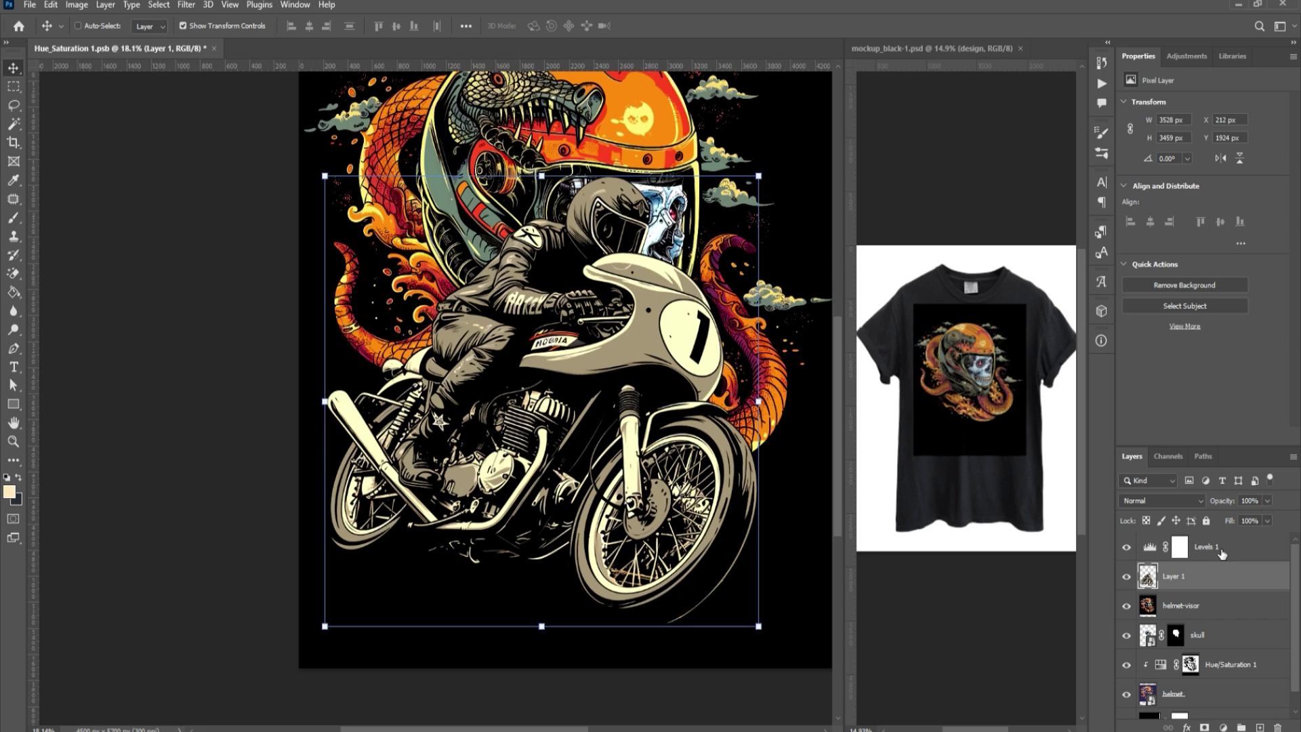
left_click(1222, 553, "ctrl")
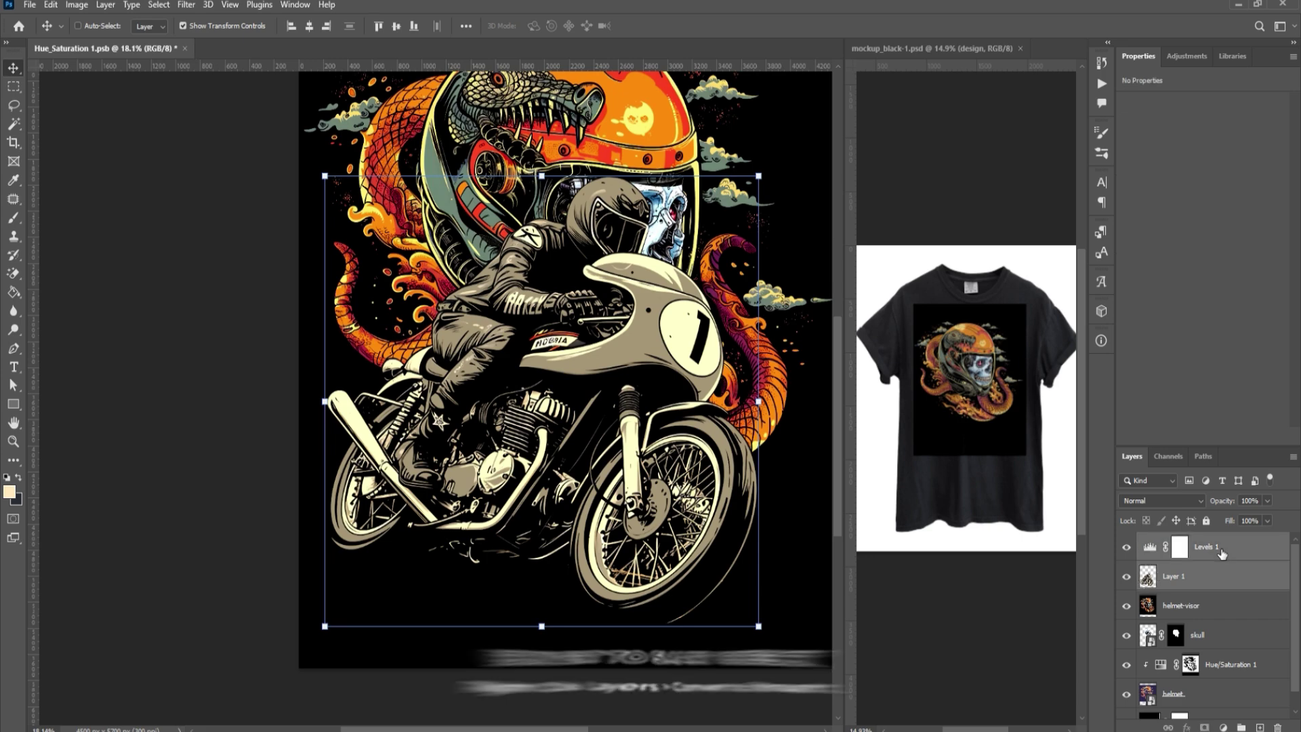
right_click(1221, 551)
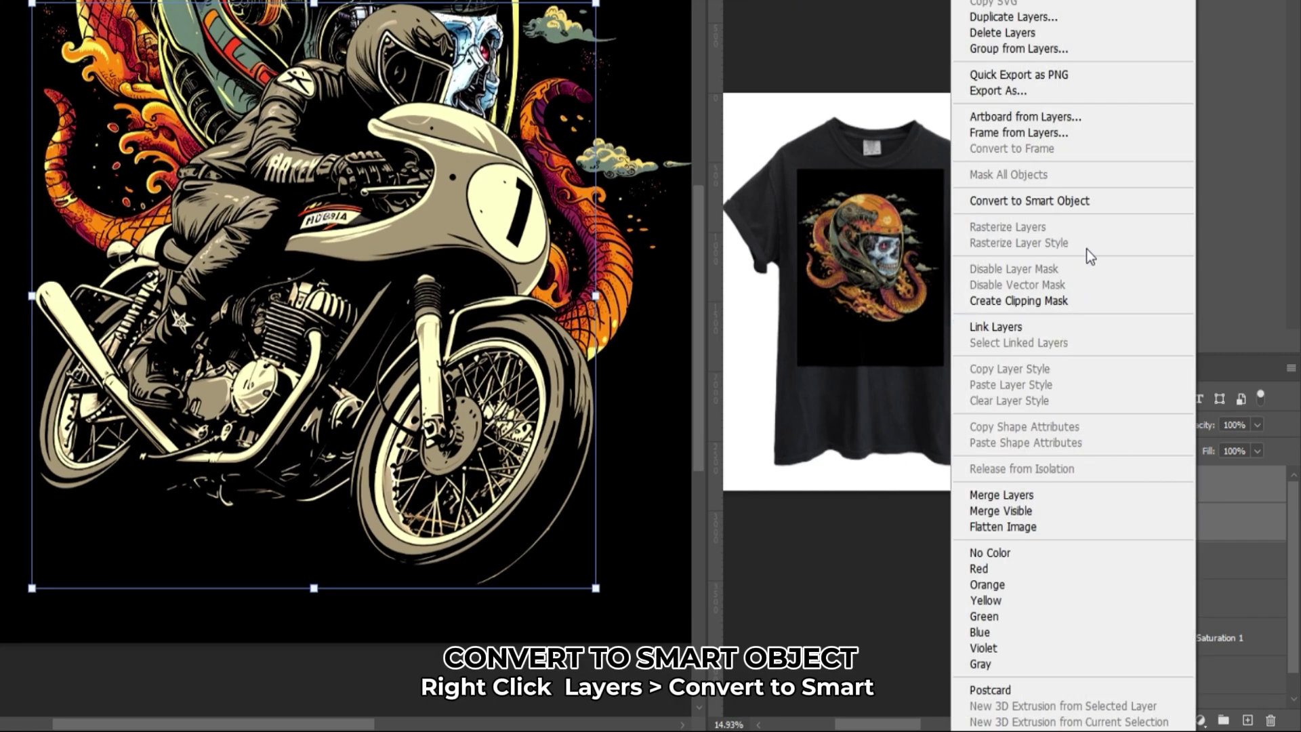
left_click(1096, 202)
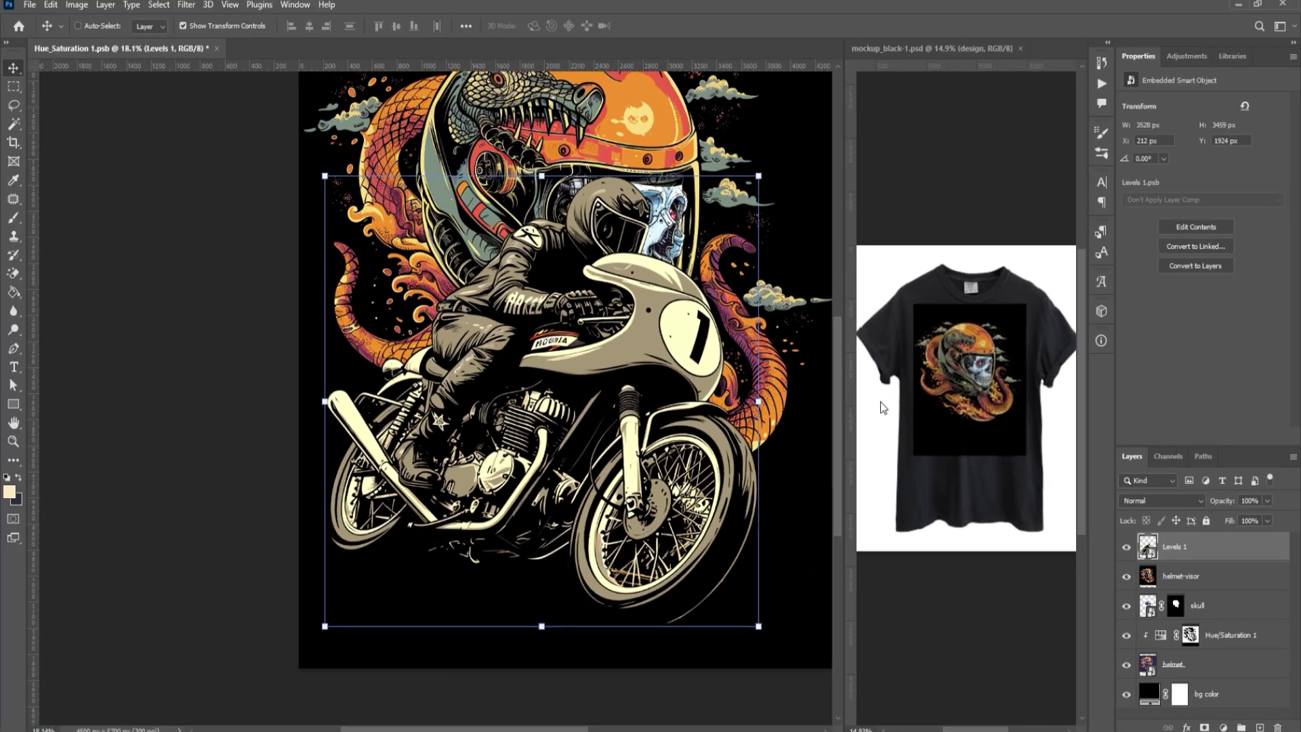
left_click_drag(617, 557, 640, 526)
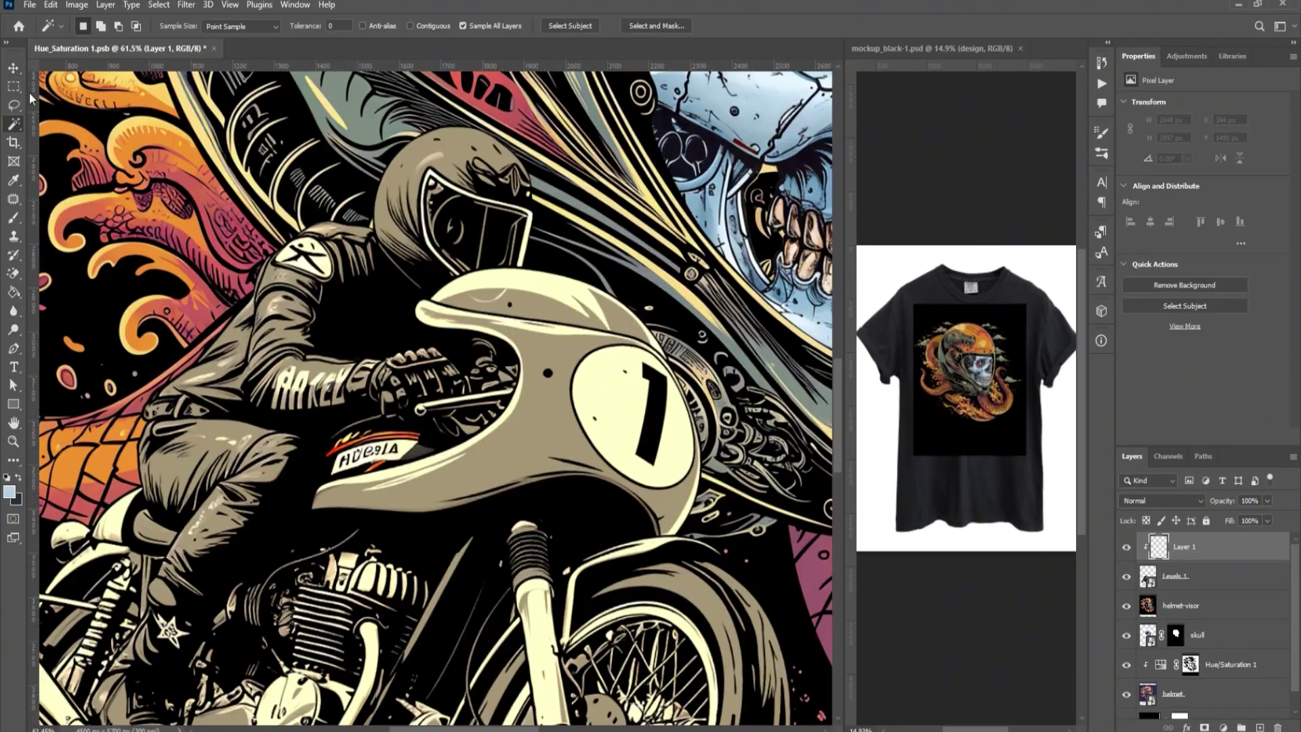
- Select by Color Range and add a Solid Color fill sampled from the skull's pale blue
left_click(183, 8)
mouse_move(158, 5)
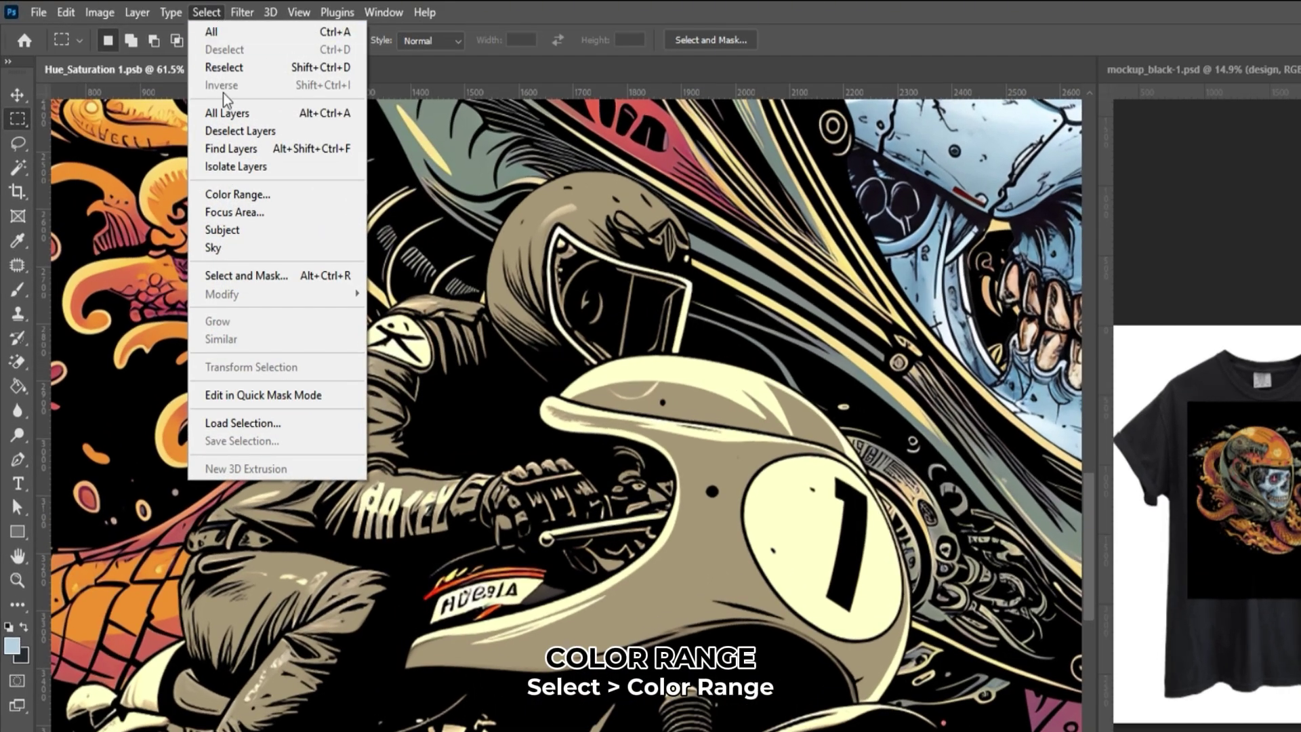
left_click(239, 195)
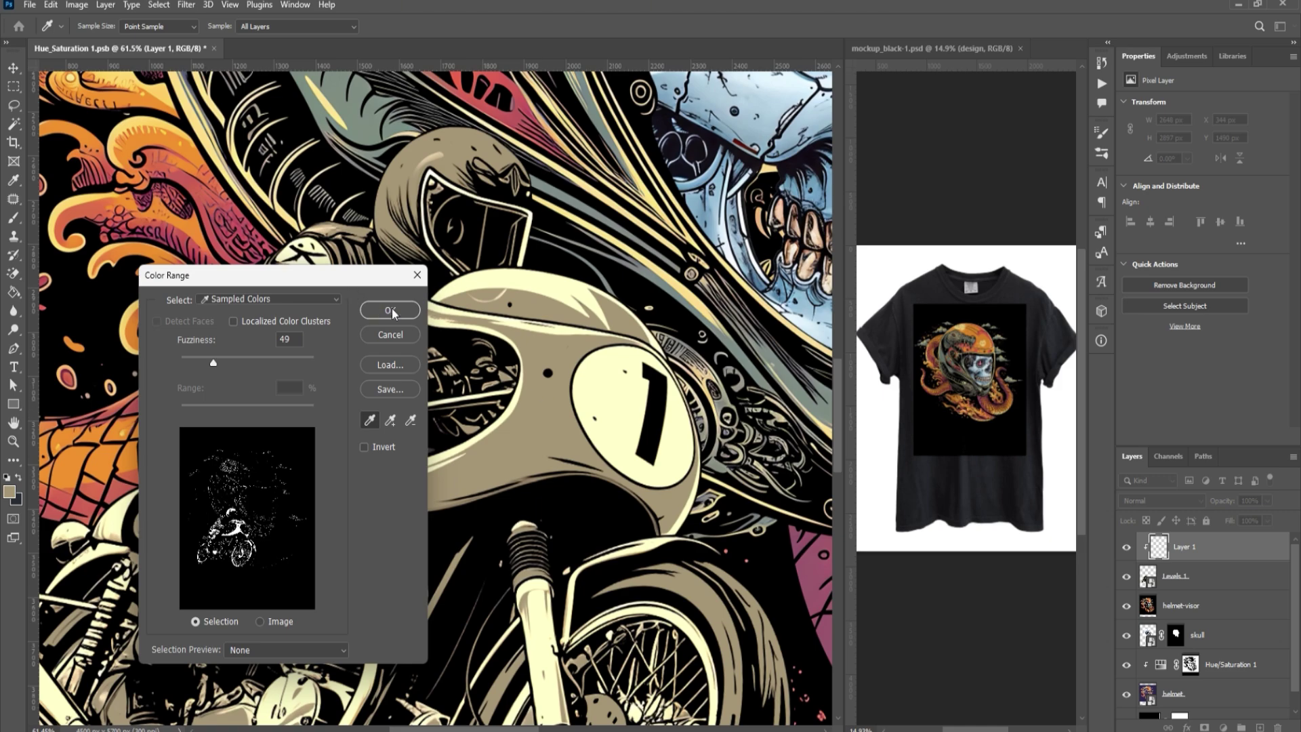
left_click(390, 310)
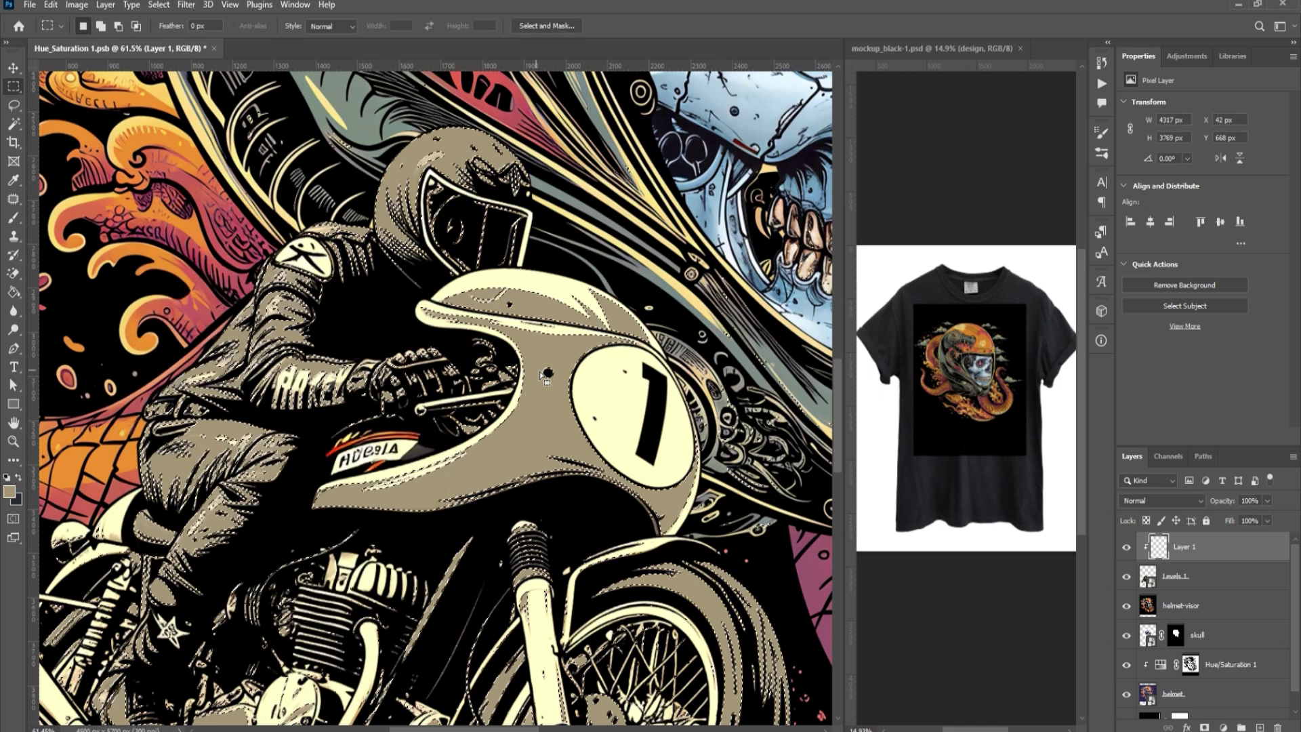
left_click(1223, 726)
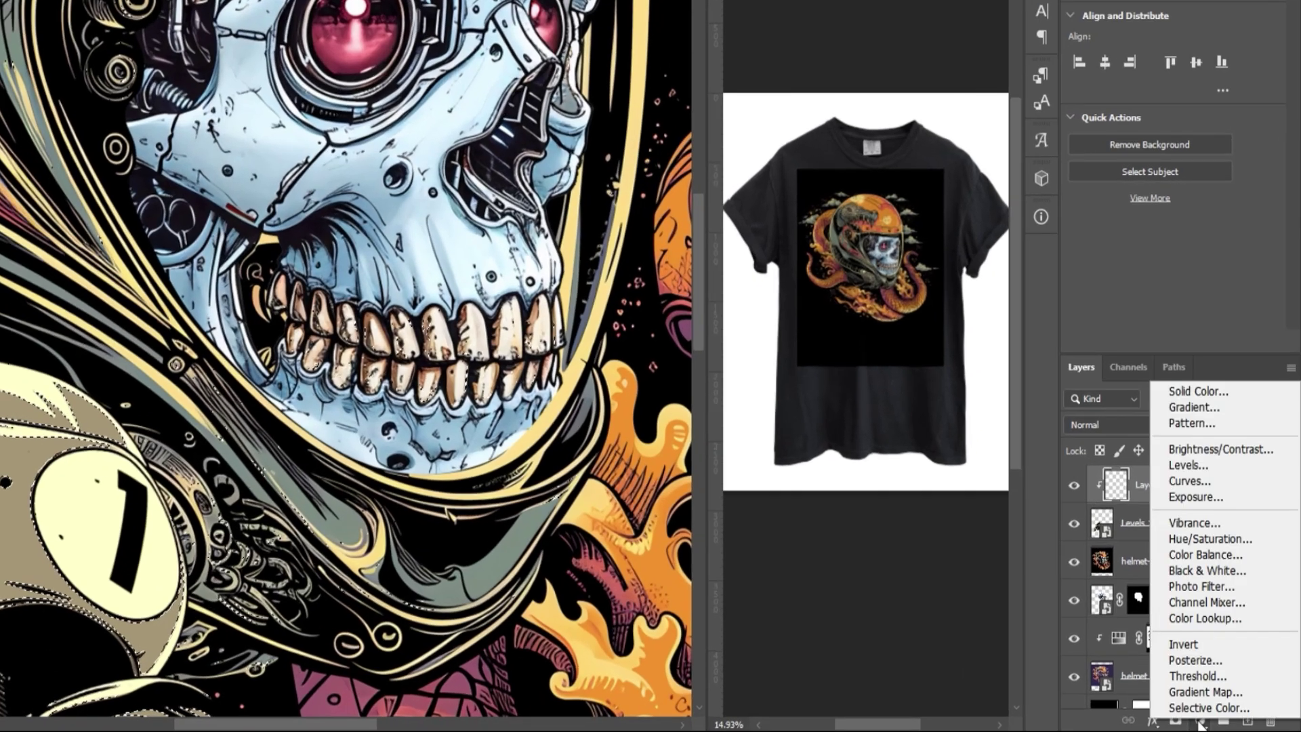
left_click(1210, 396)
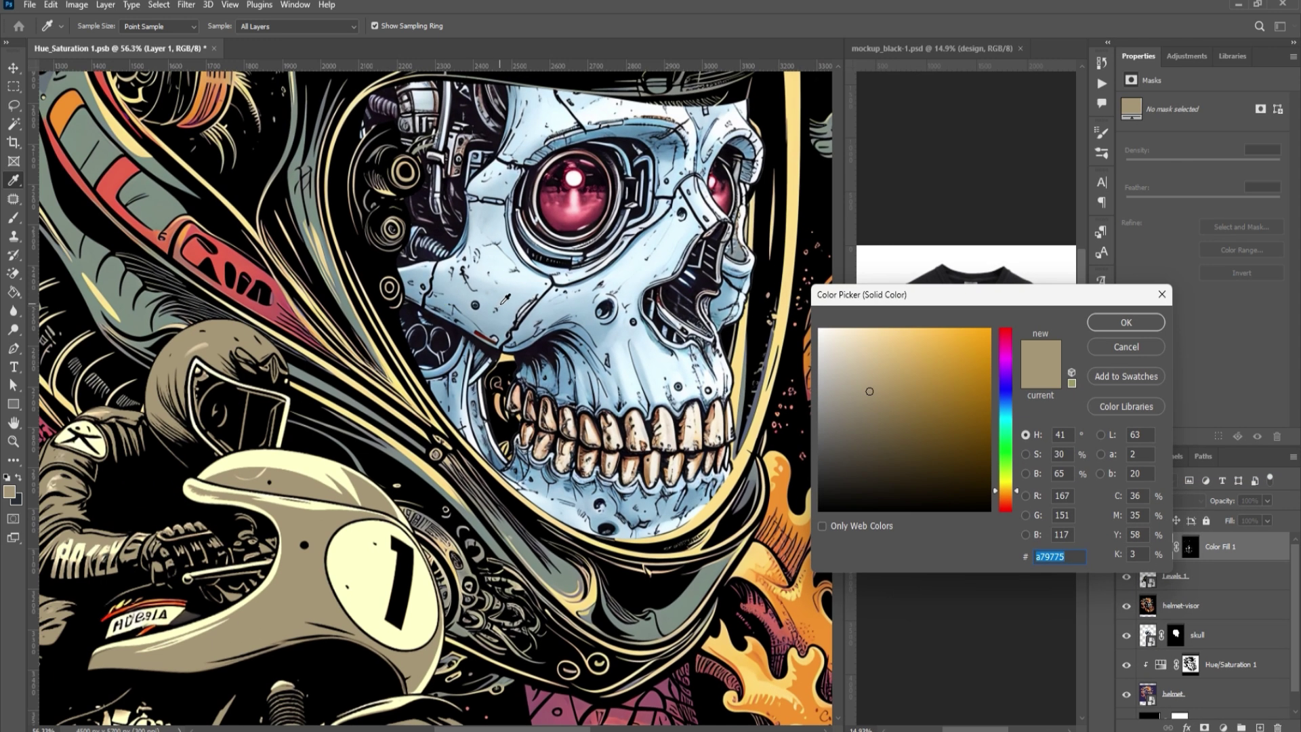
left_click(506, 296)
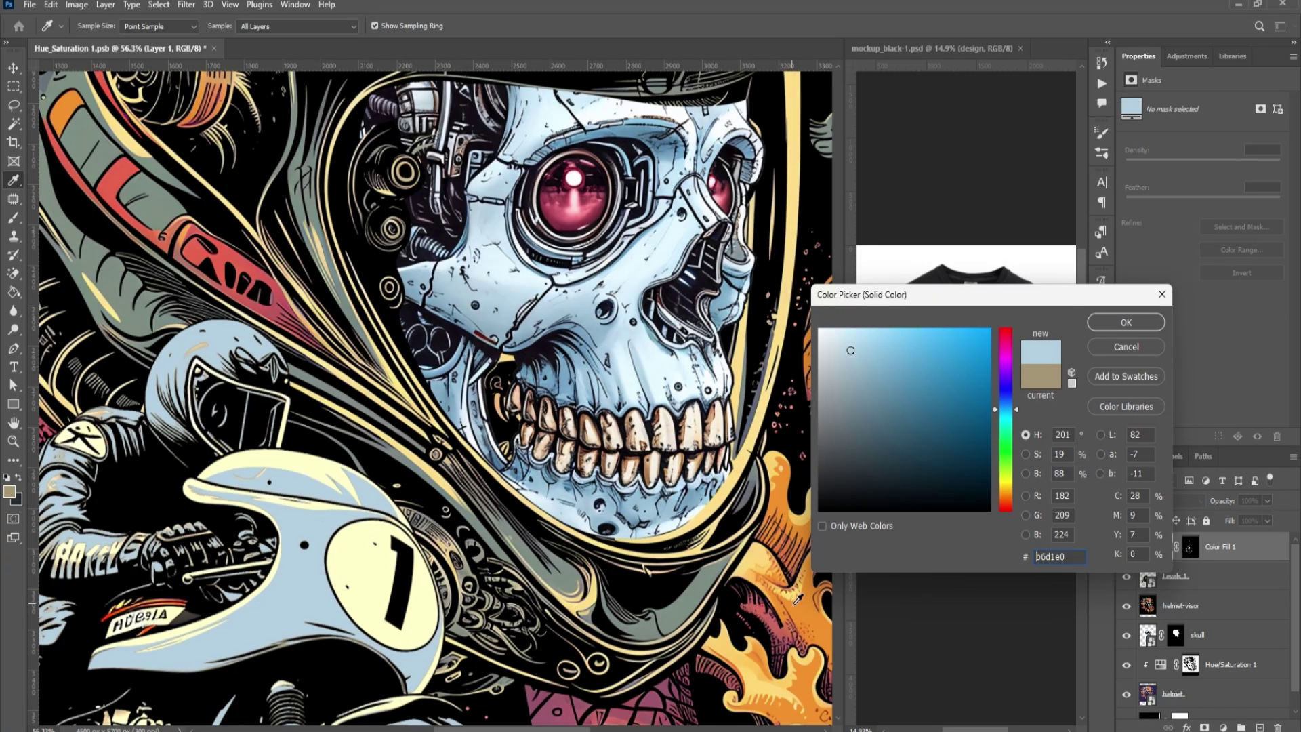
left_click(1106, 325)
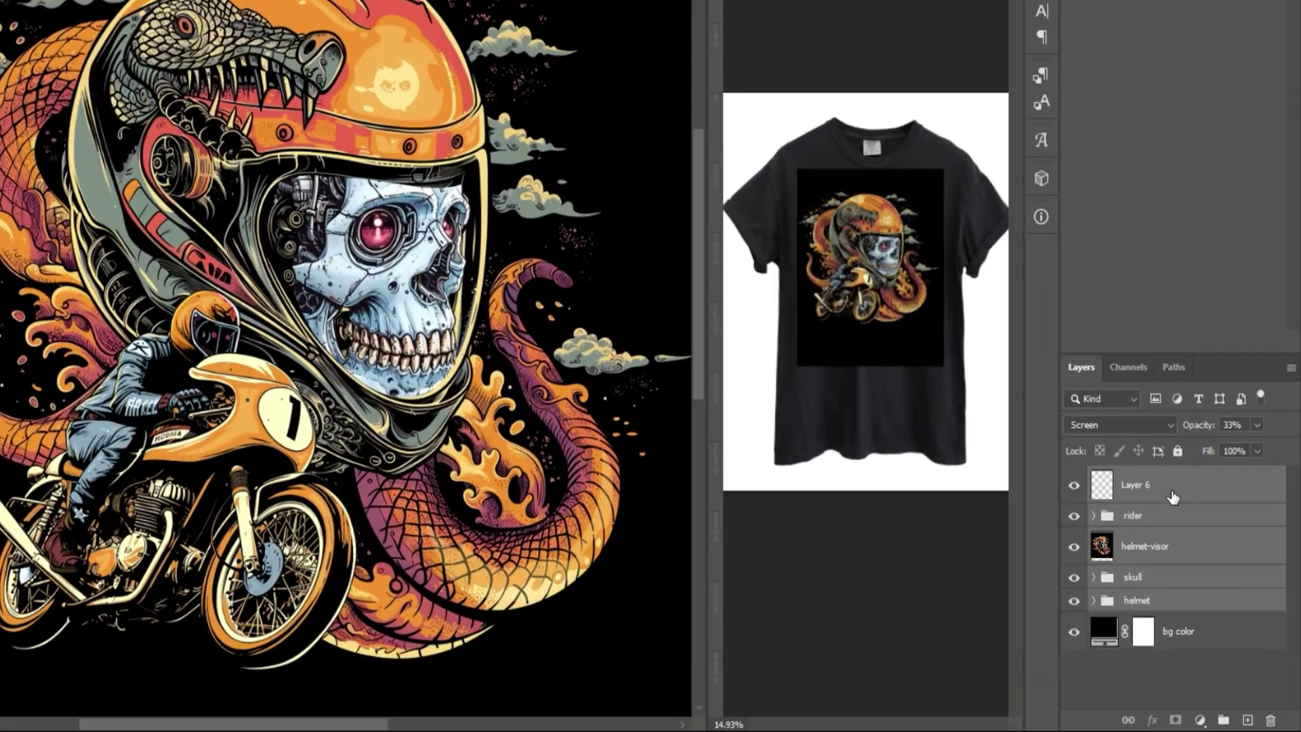
- Convert the selected design layers into smart object Layer 6 and stamp merged Layer 7 above it
right_click(1201, 553)
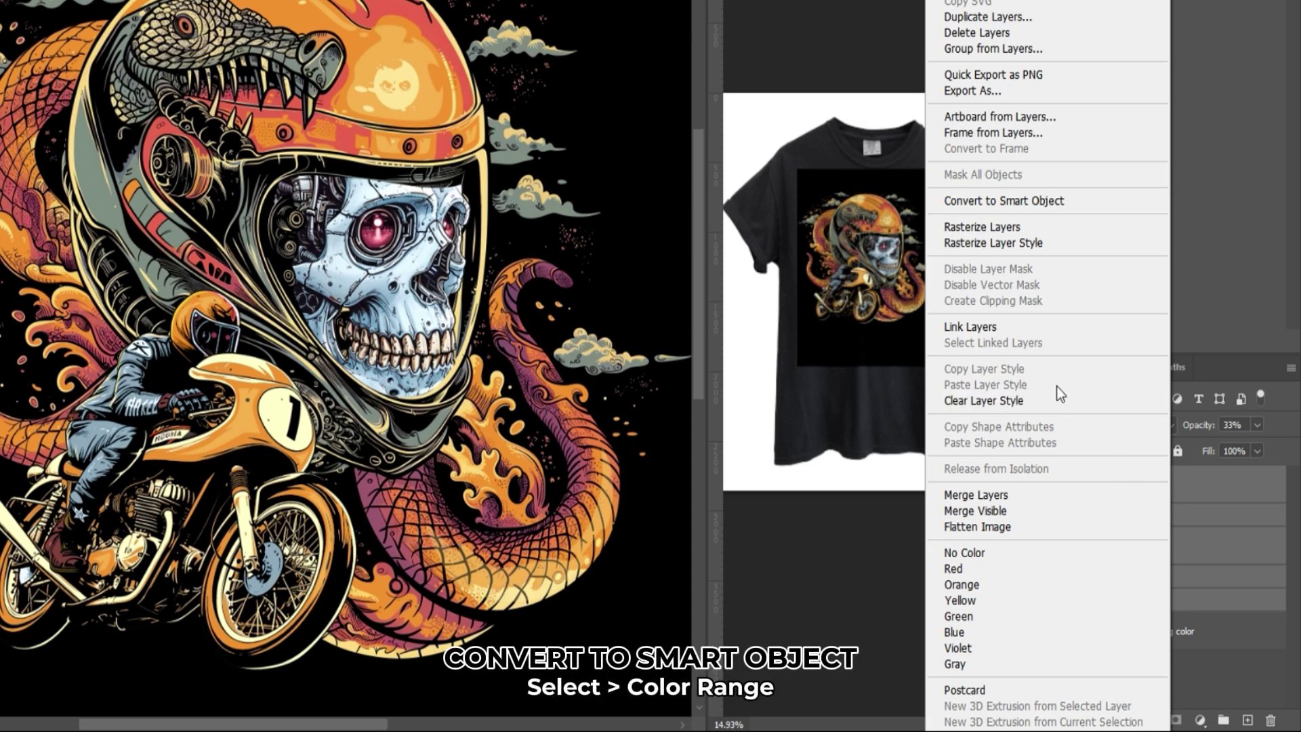
left_click(1077, 201)
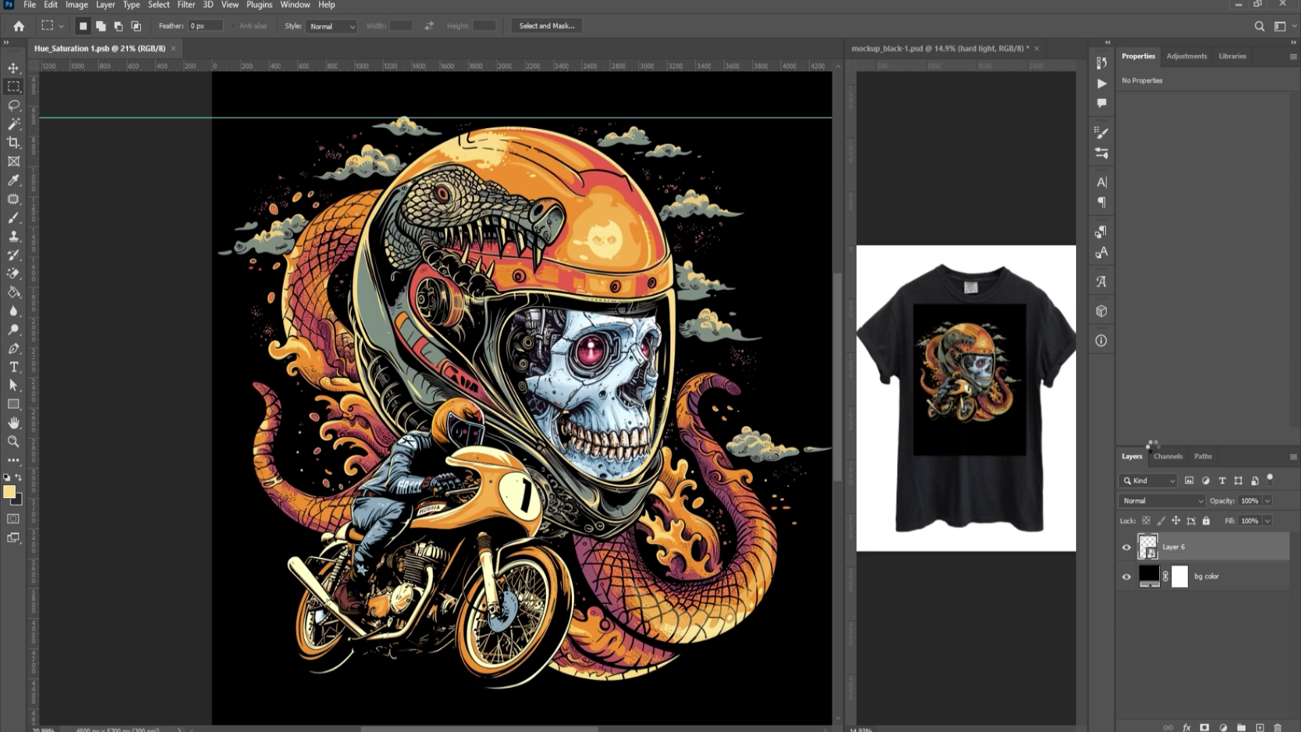
left_click(1259, 727)
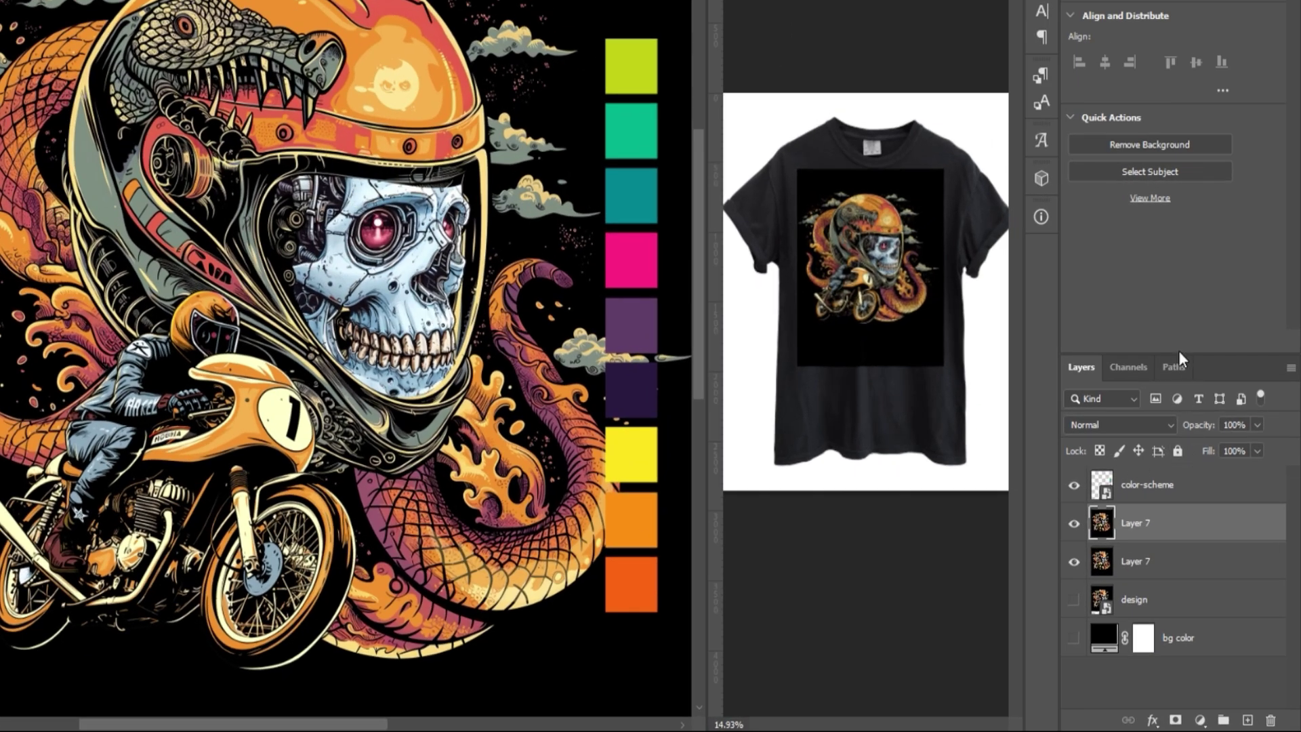
- Add a Posterize adjustment layer above the duplicated Layer 7
left_click(1200, 720)
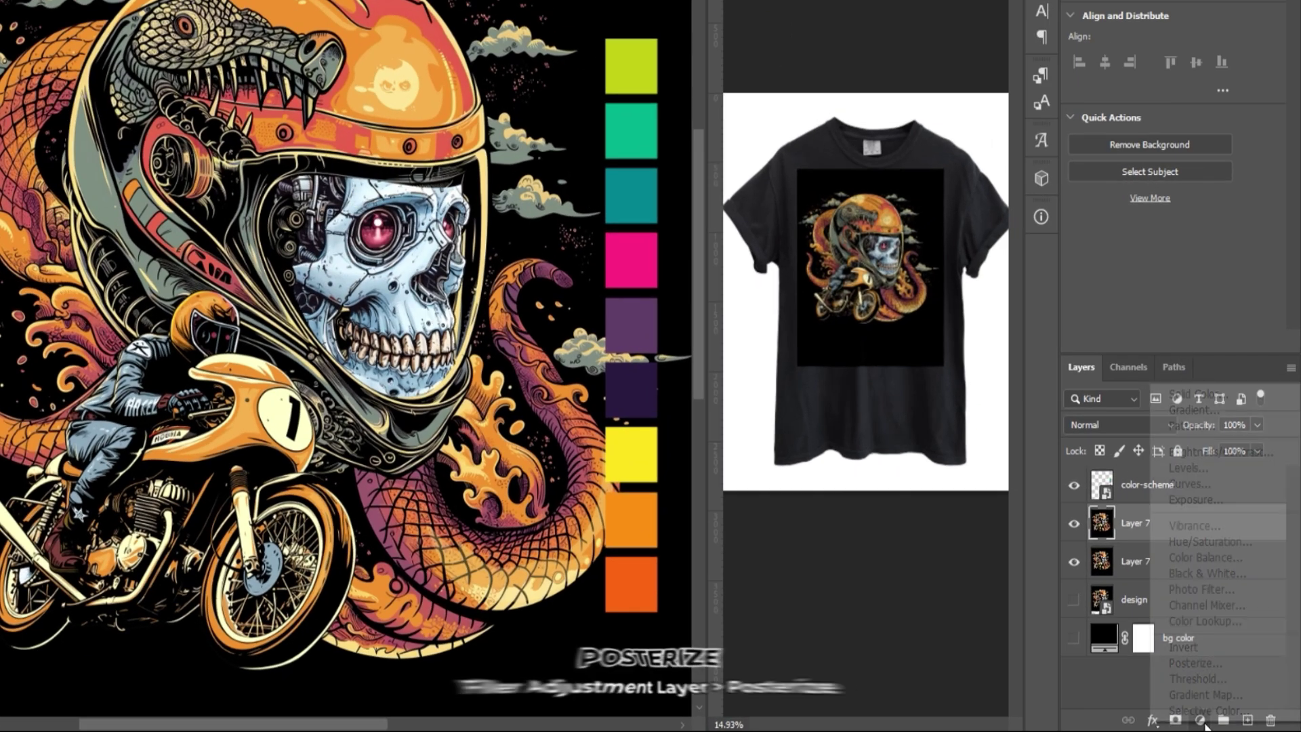
left_click(1199, 662)
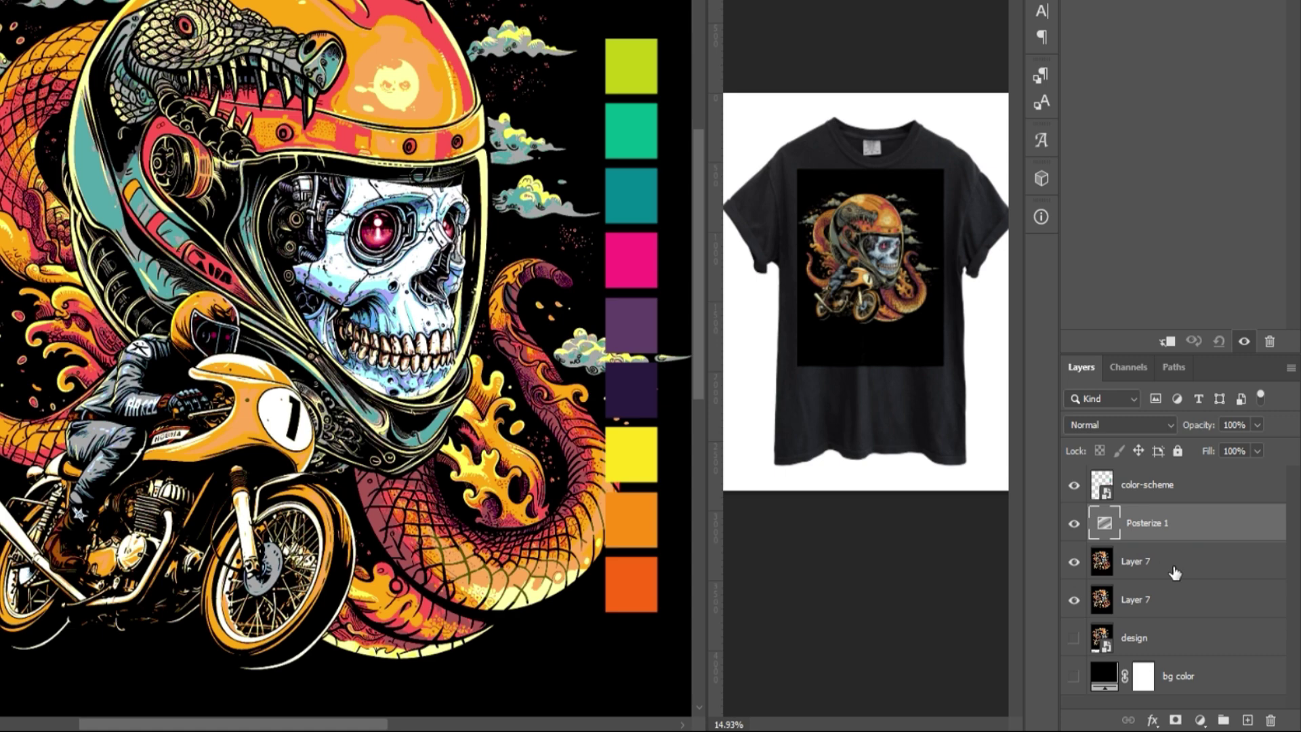
- Select the pale skull tone with Color Range and add a solid colour fill over it
left_click(1248, 721)
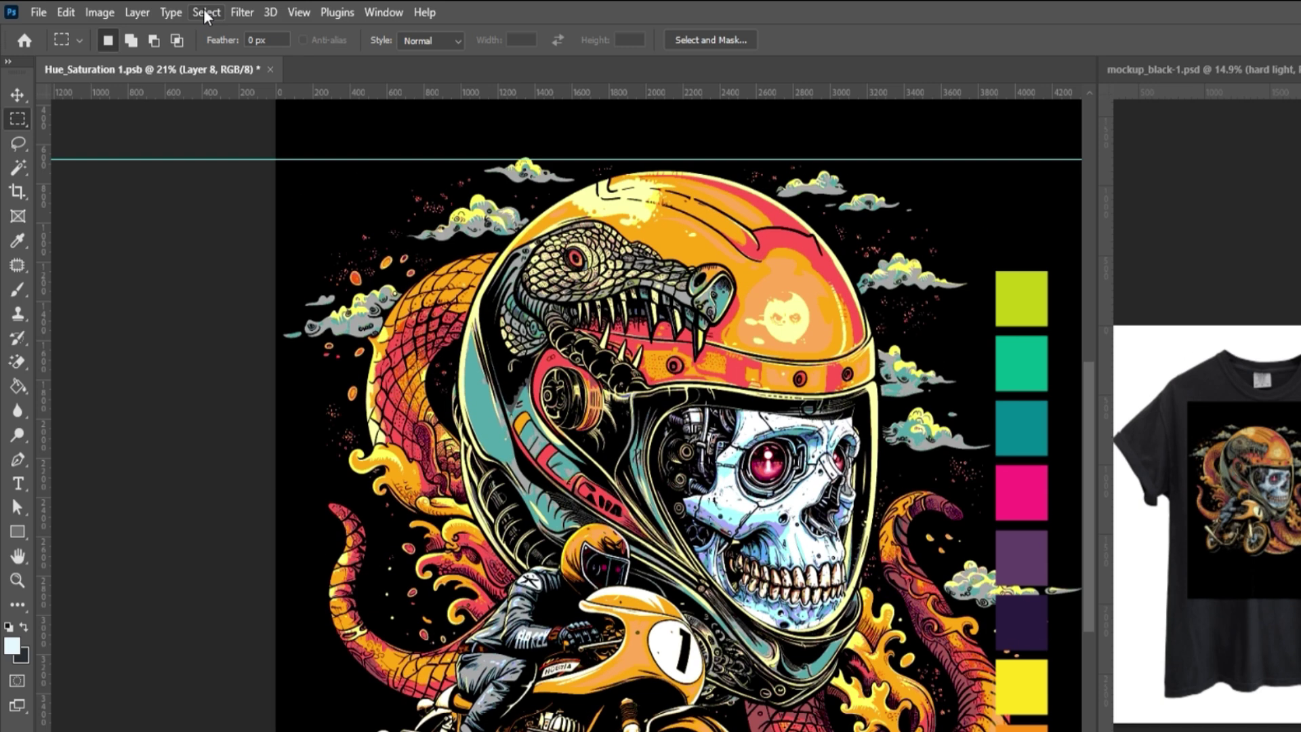
left_click(206, 12)
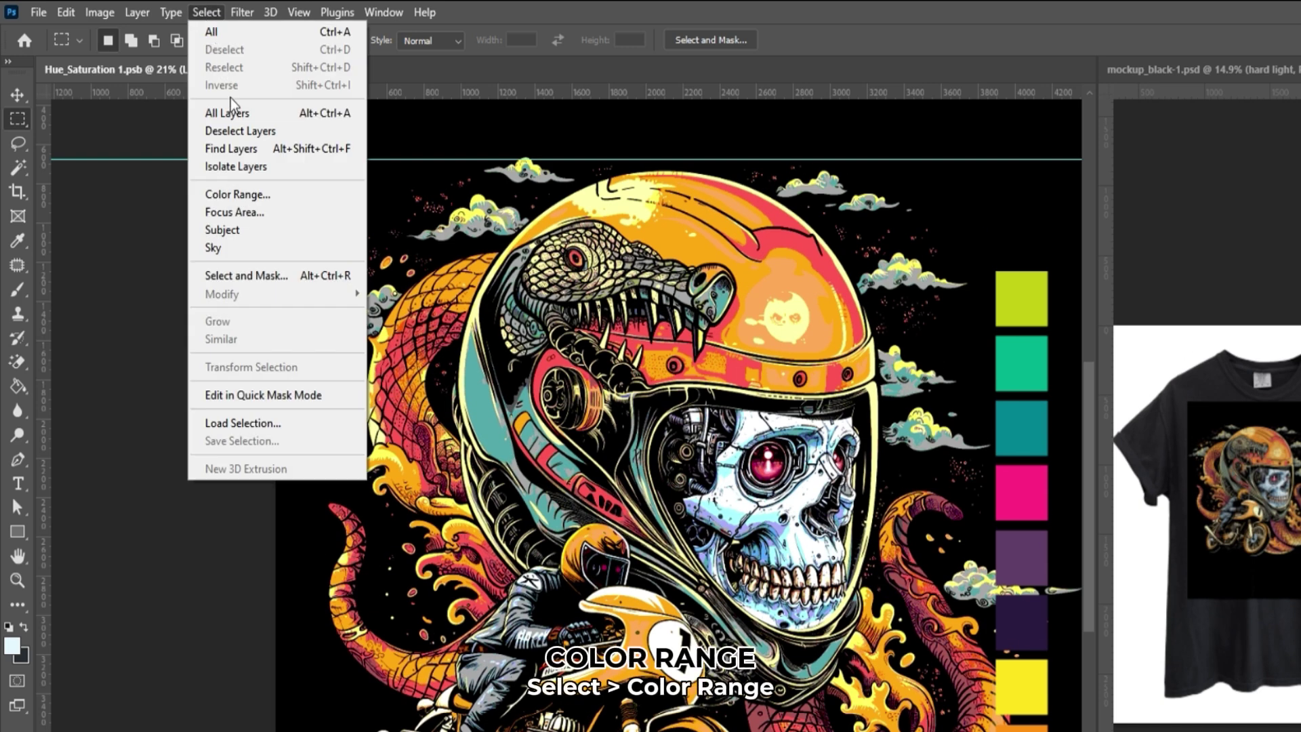
left_click(237, 194)
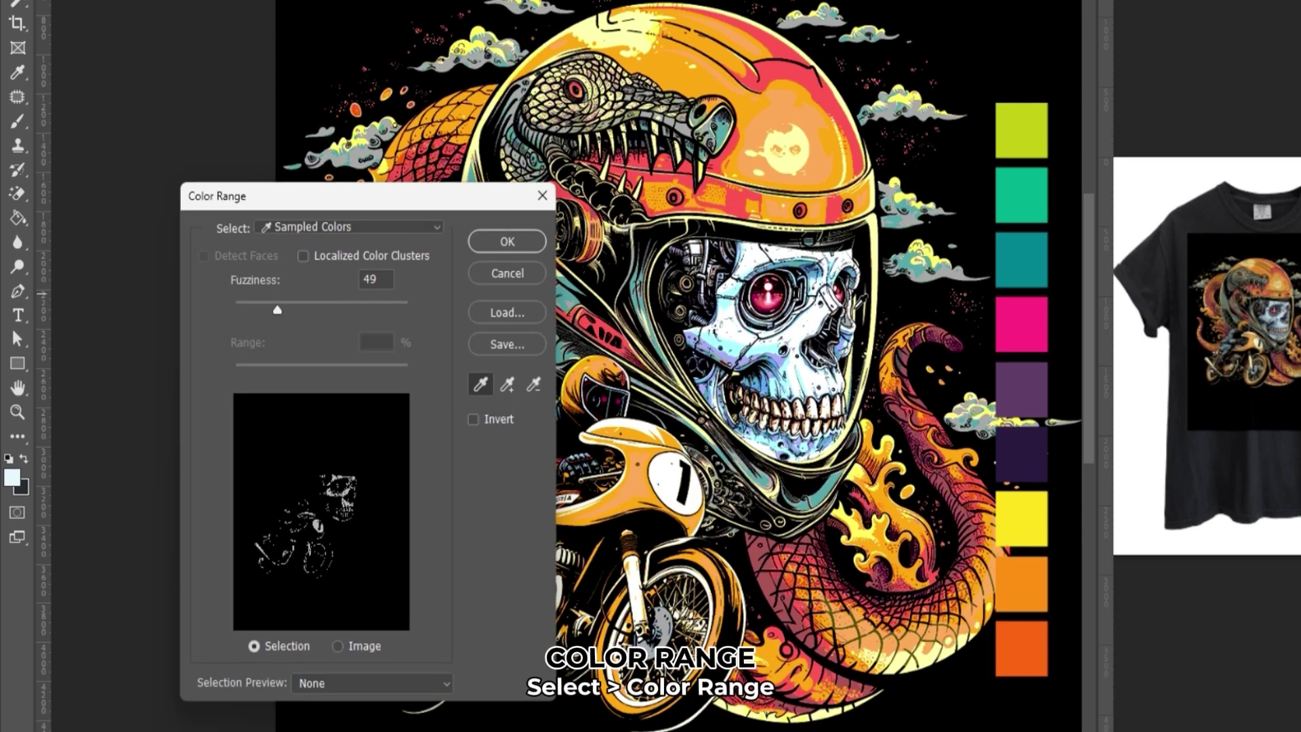
left_click(805, 326)
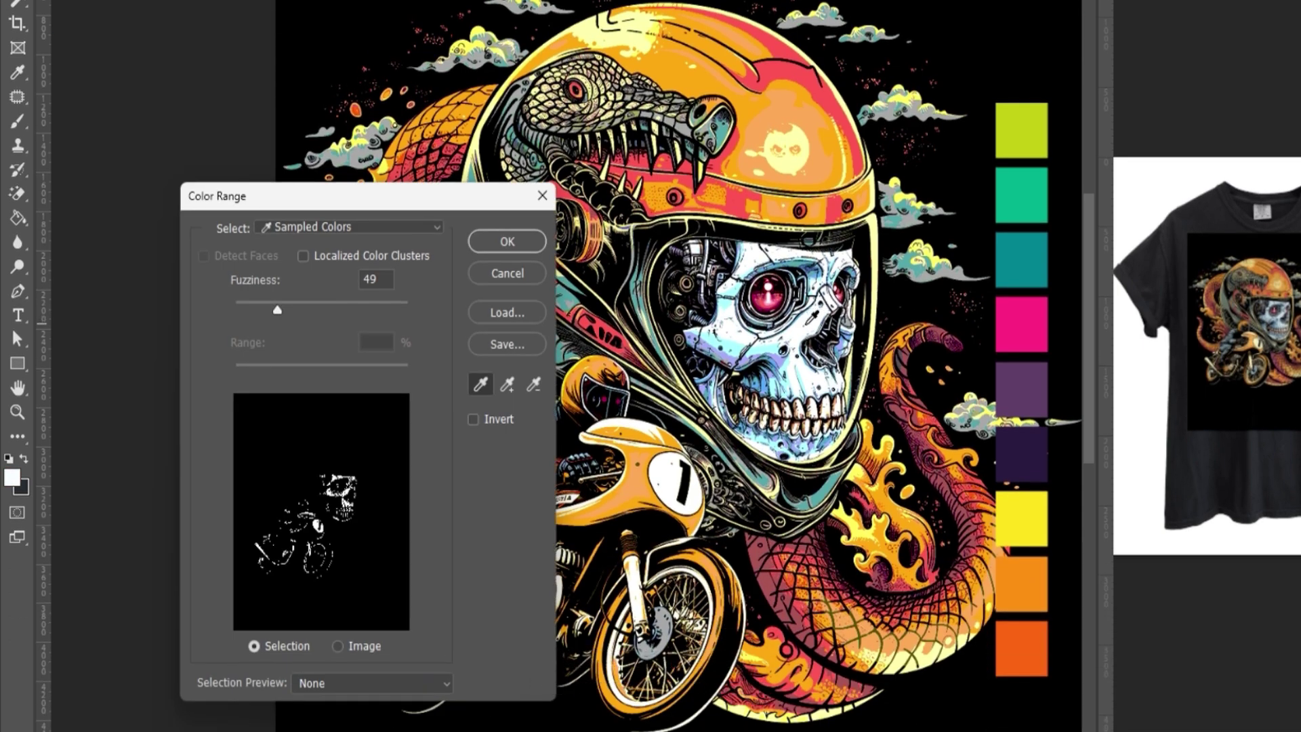
left_click(519, 239)
left_click(1200, 721)
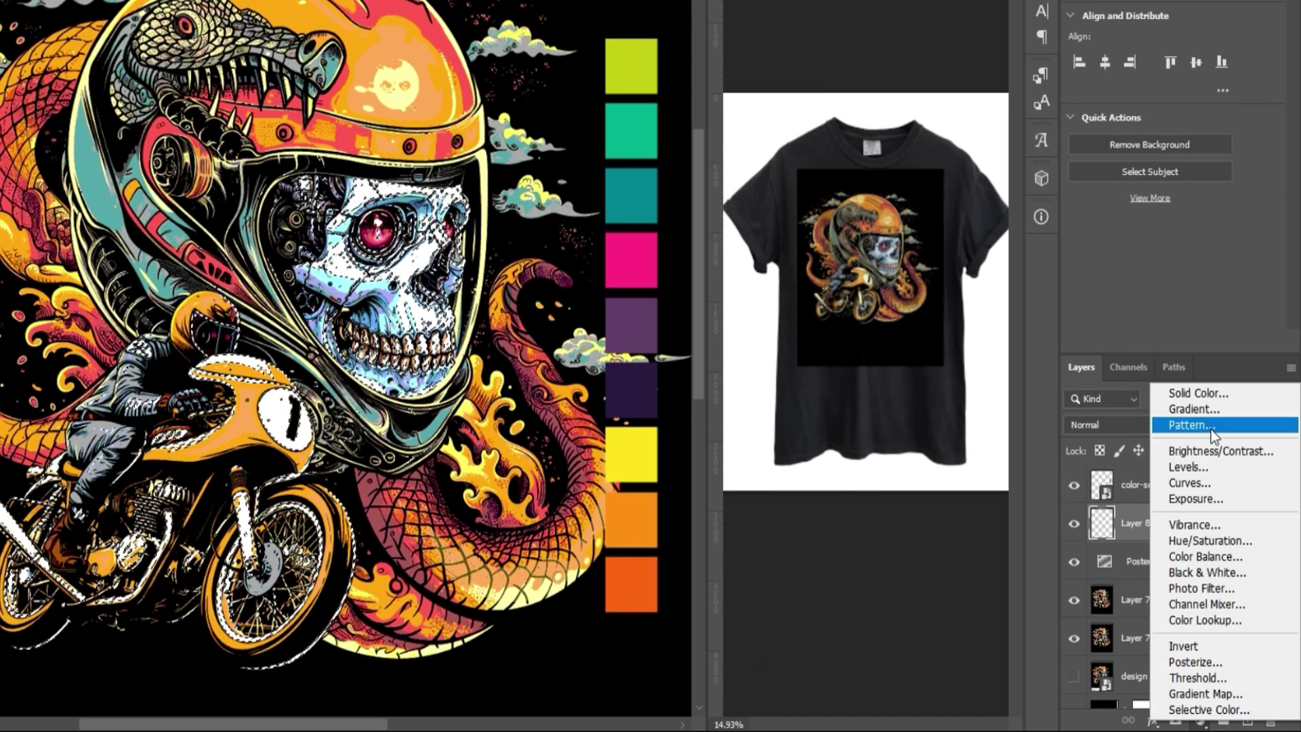
left_click(1206, 394)
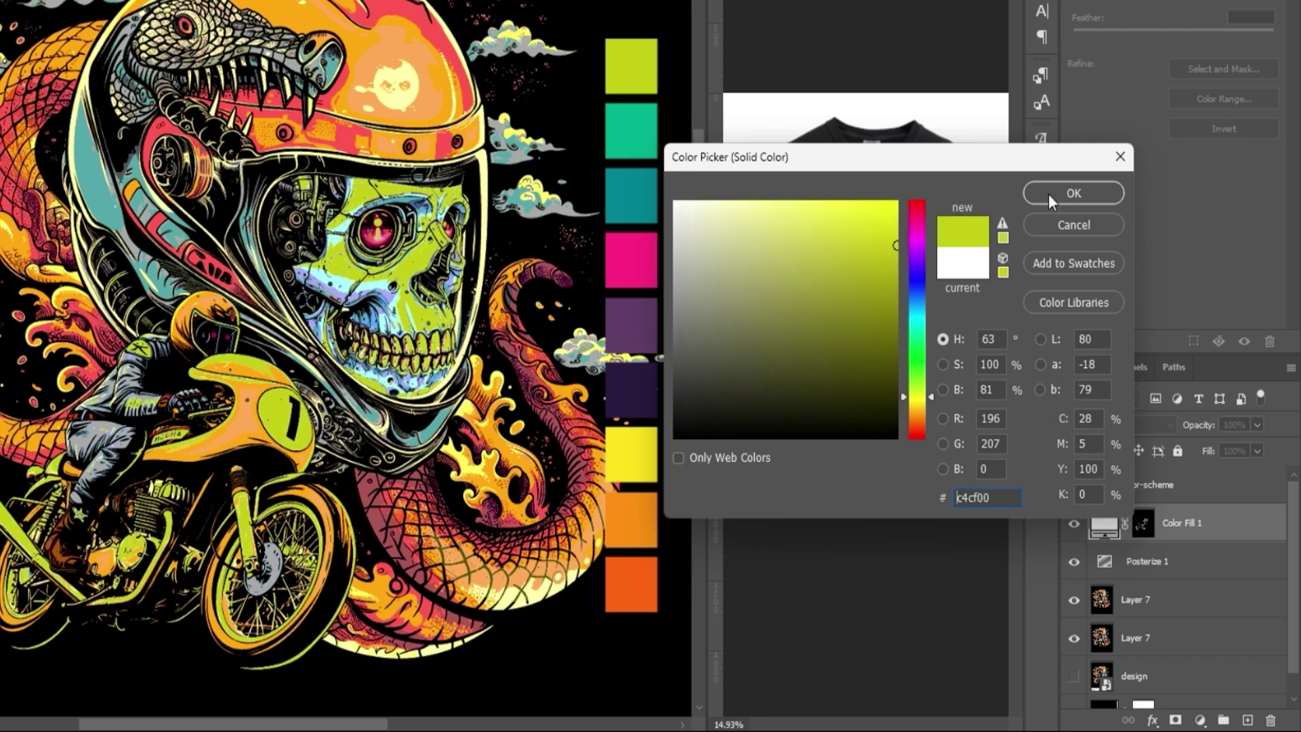
- Confirm the lime green c4cf00 fill, then add teal and yellow fills over colour-range selections
left_click(1074, 193)
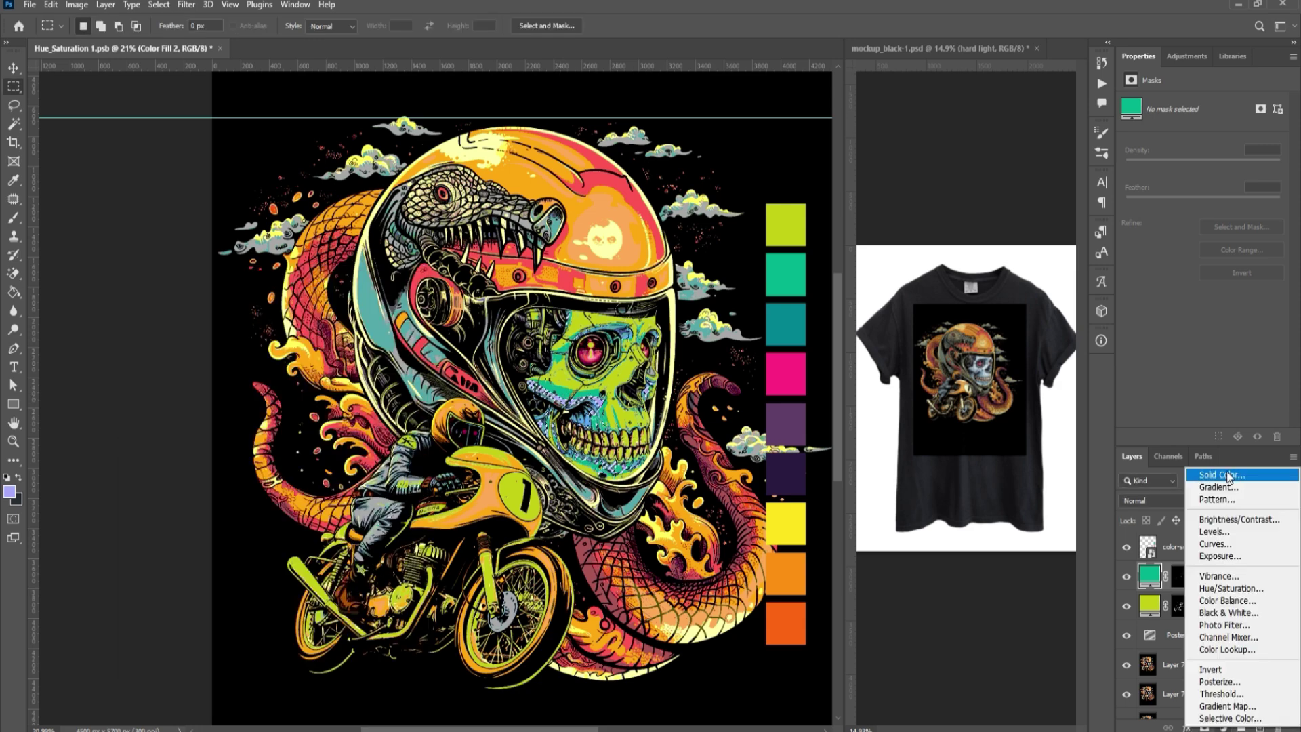
left_click(1220, 474)
left_click(1124, 322)
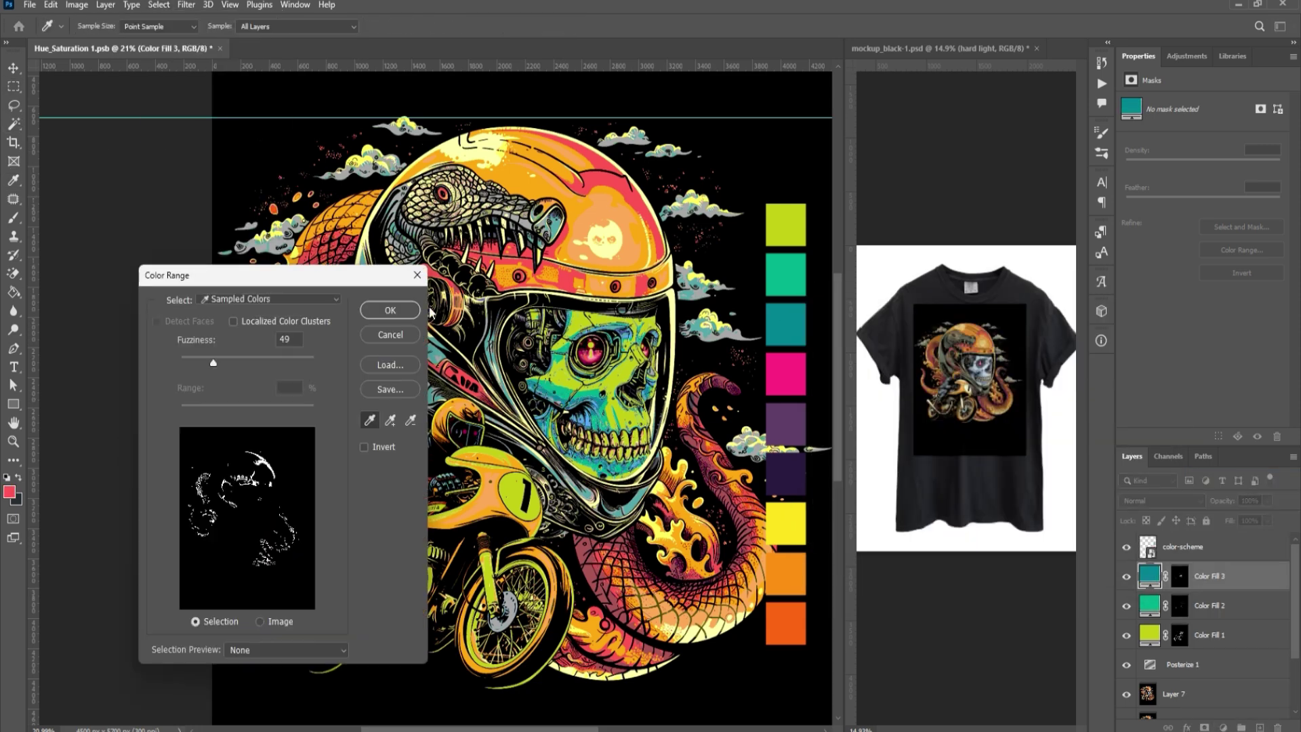
left_click(406, 311)
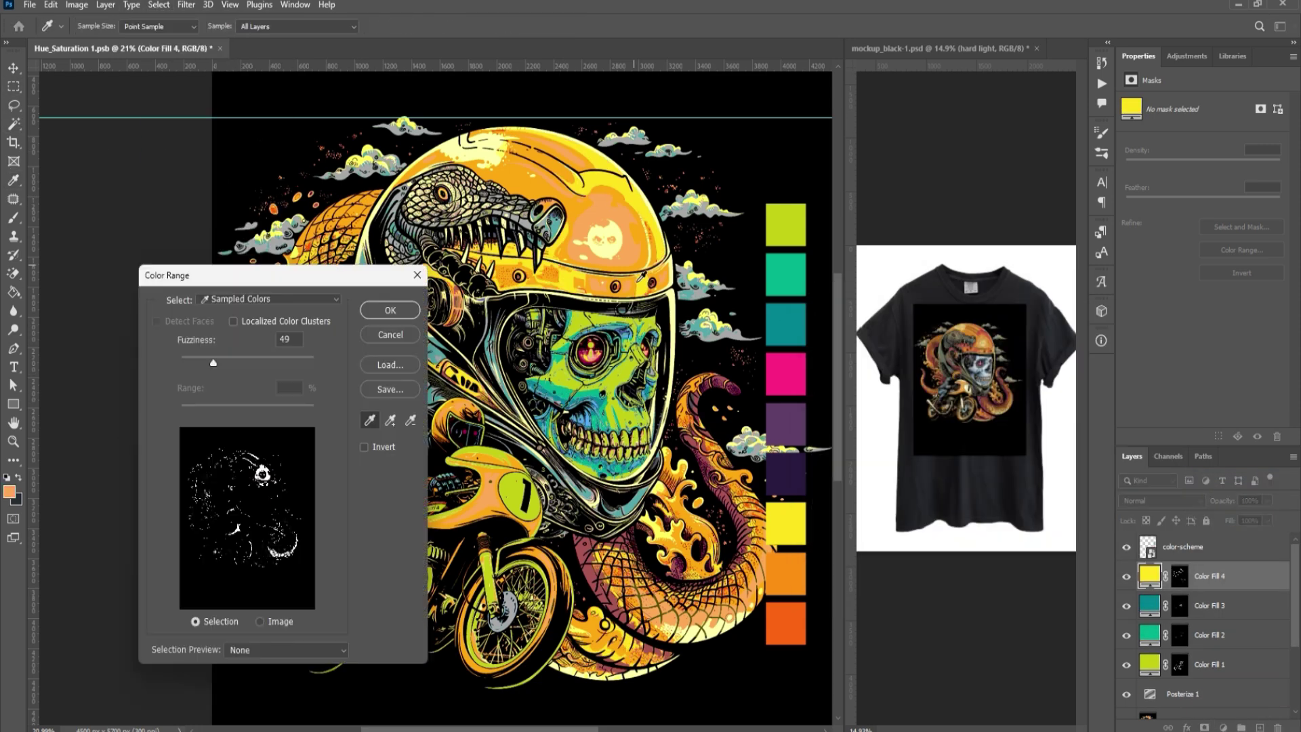
left_click(390, 310)
- Add pink and purple solid colour fill layers over further selections, up to Color Fill 8
left_click(1223, 727)
left_click(1133, 480)
left_click(1124, 321)
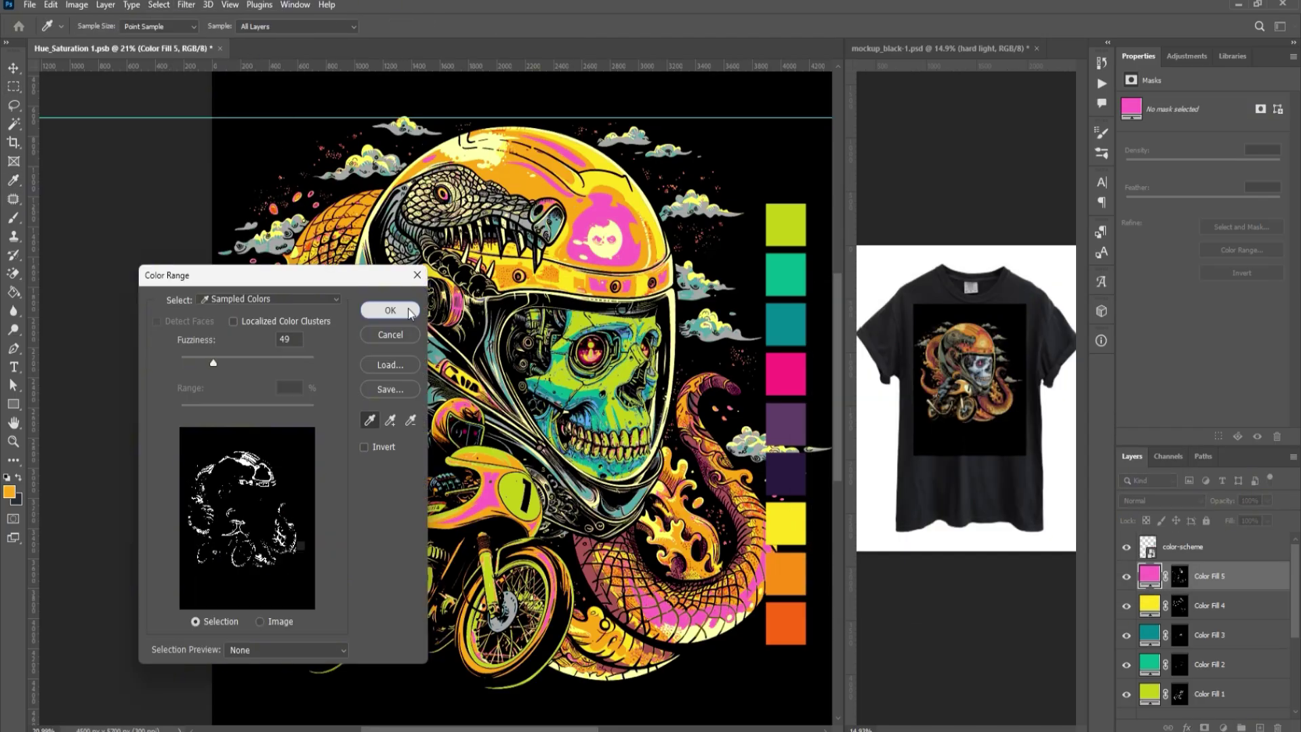
left_click(390, 310)
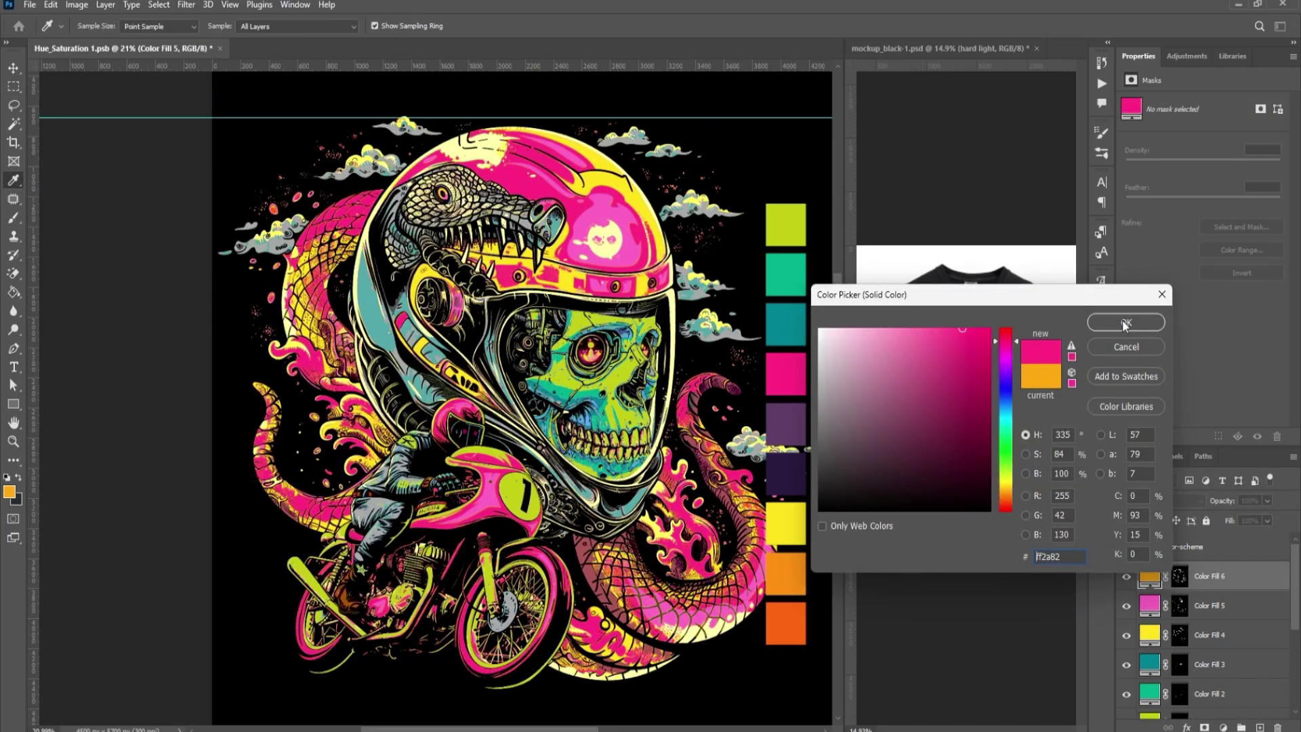
left_click(1125, 321)
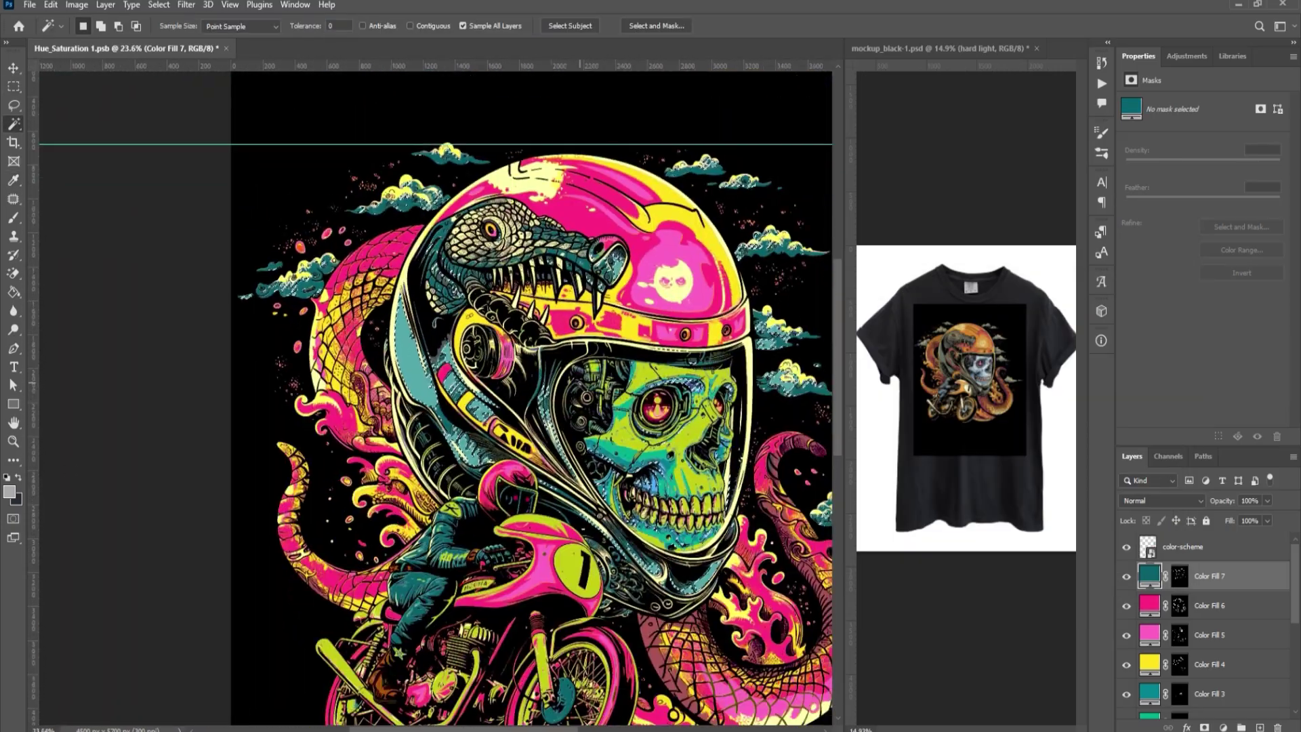
left_click(1223, 727)
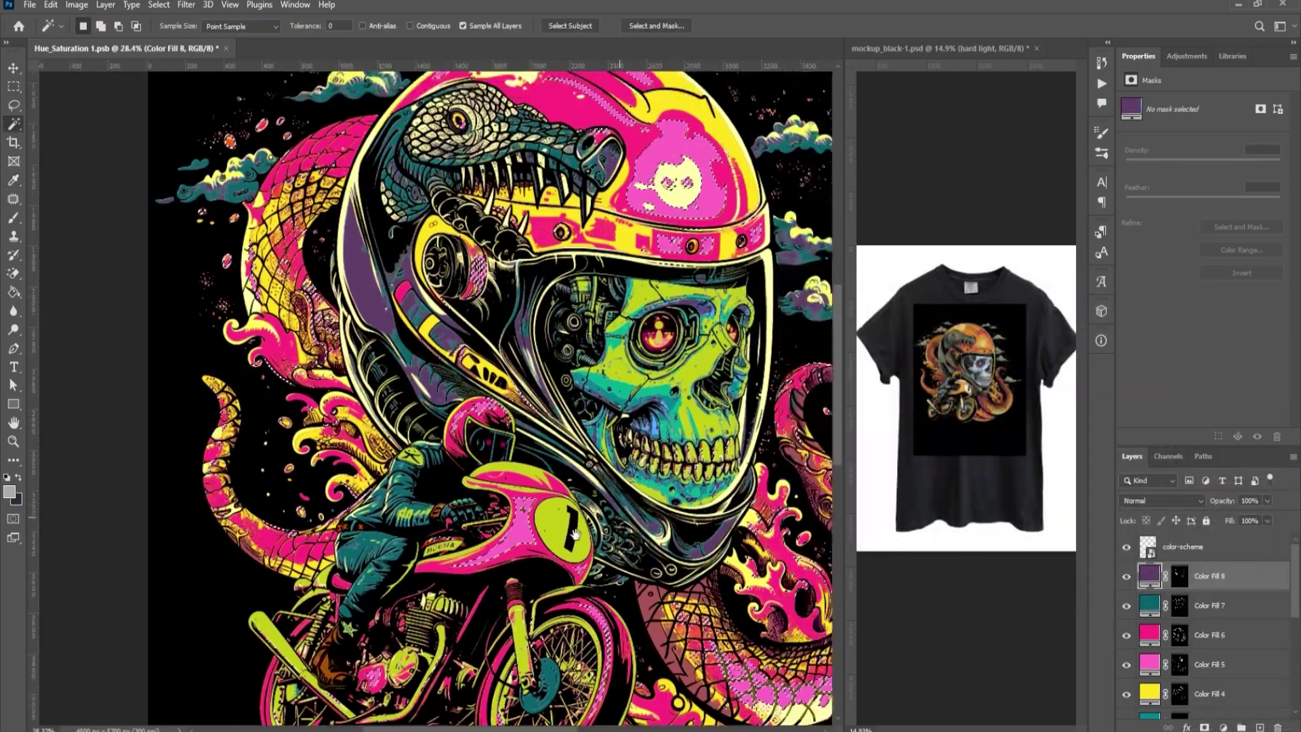
left_click(791, 404)
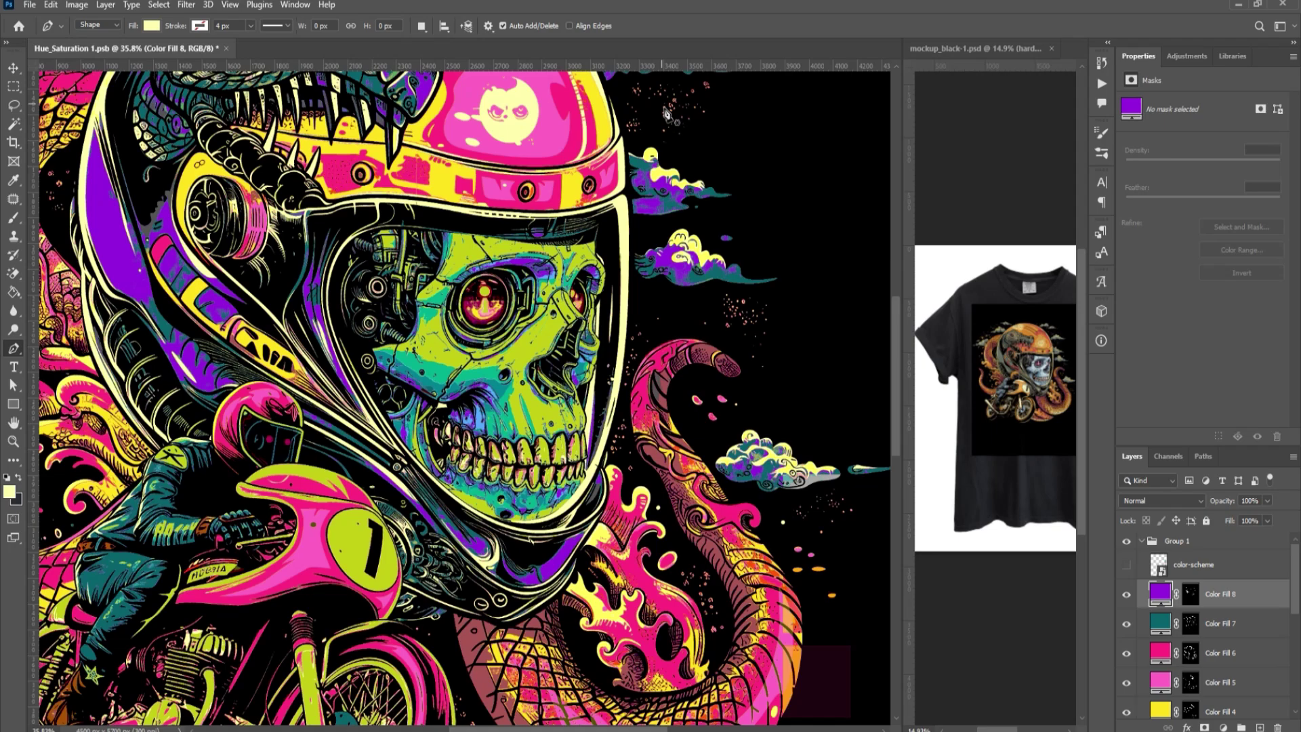
- Set a blending mode for the highlight shape and select the Group 1 layer group
left_click(1160, 500)
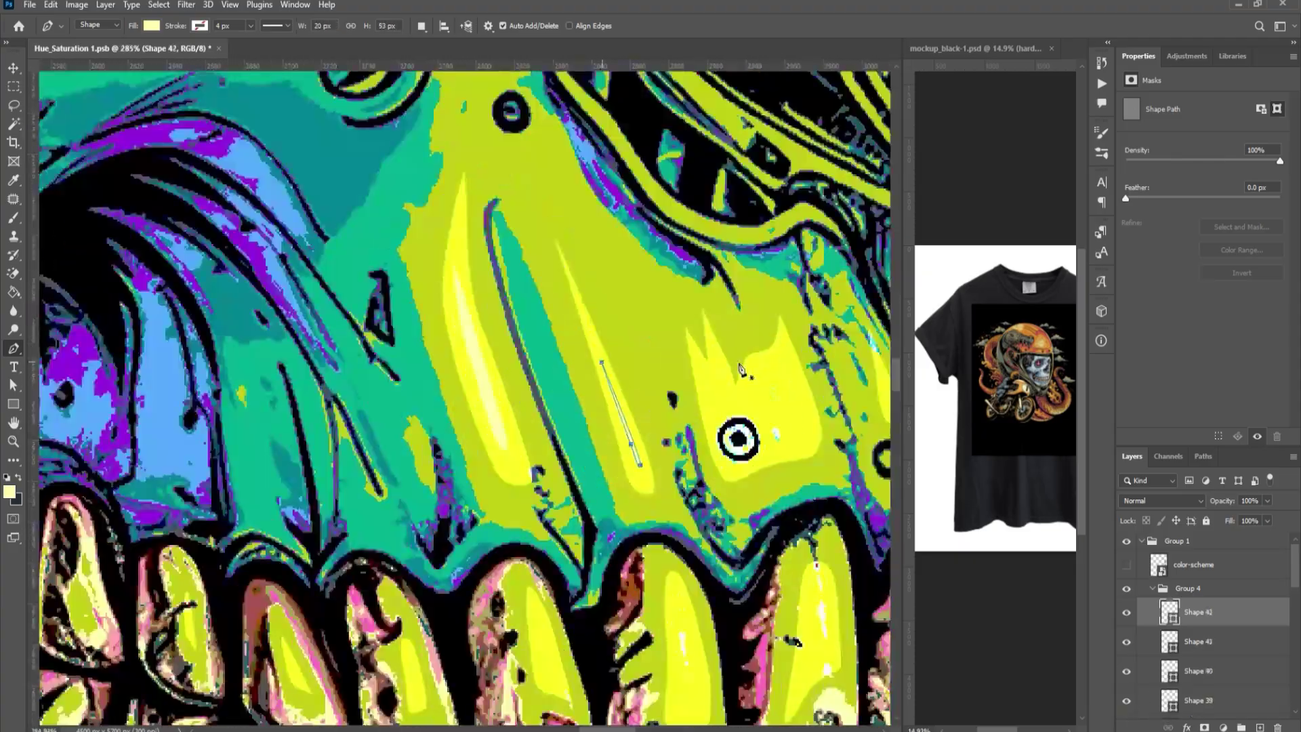
left_click(1174, 547)
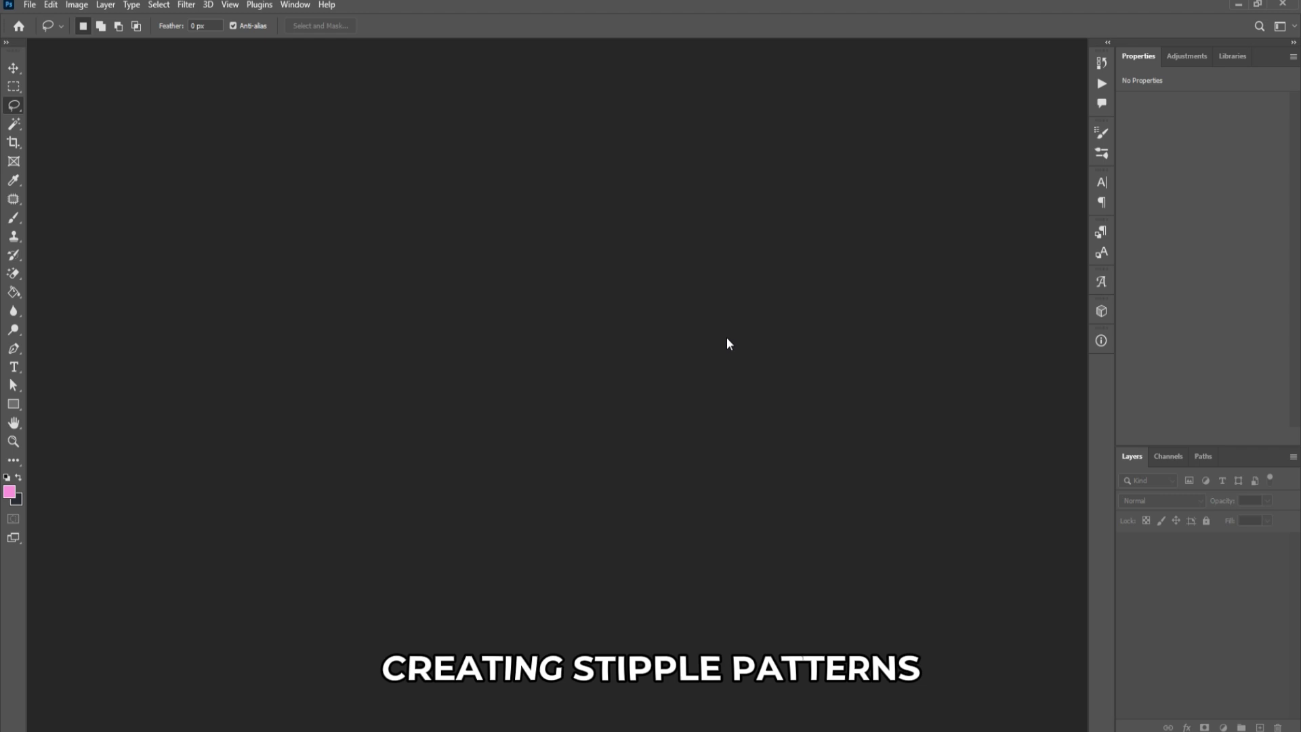
- Create a 500 × 500 px document and fill a new Layer 1 with white
key("ctrl+n")
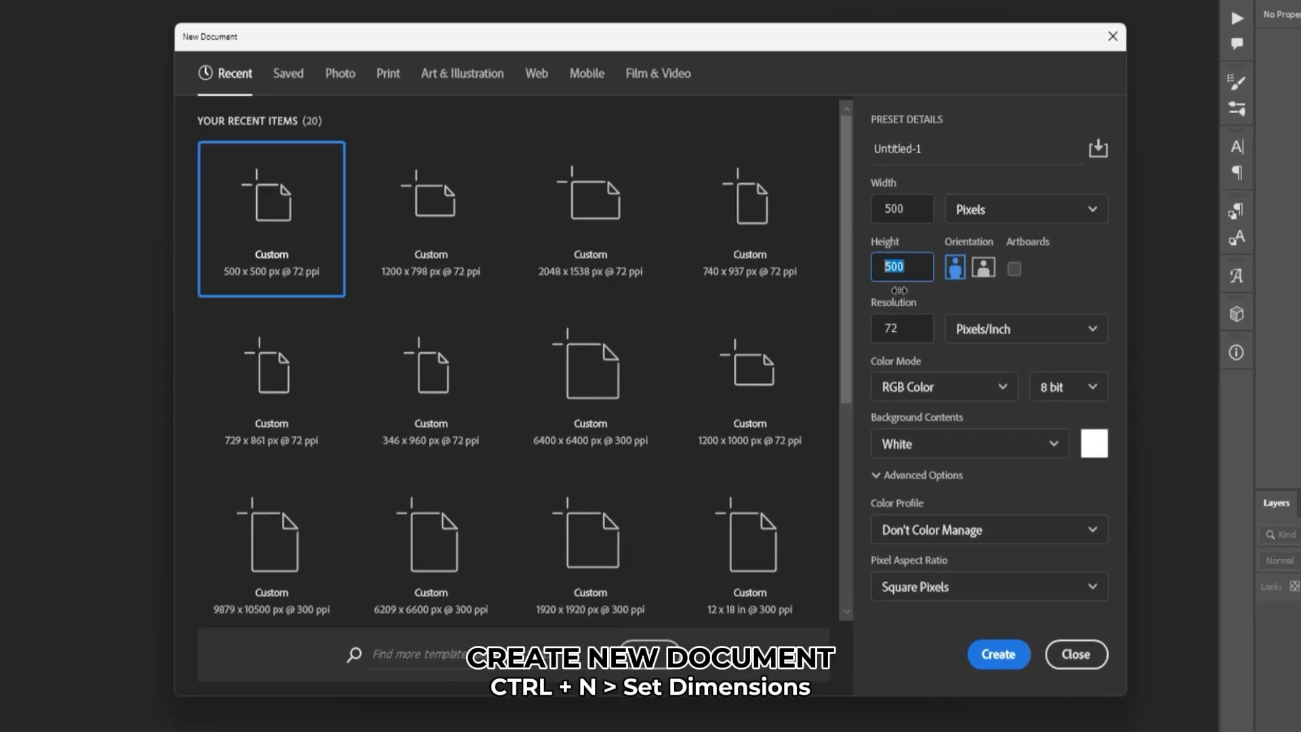
left_click(1000, 655)
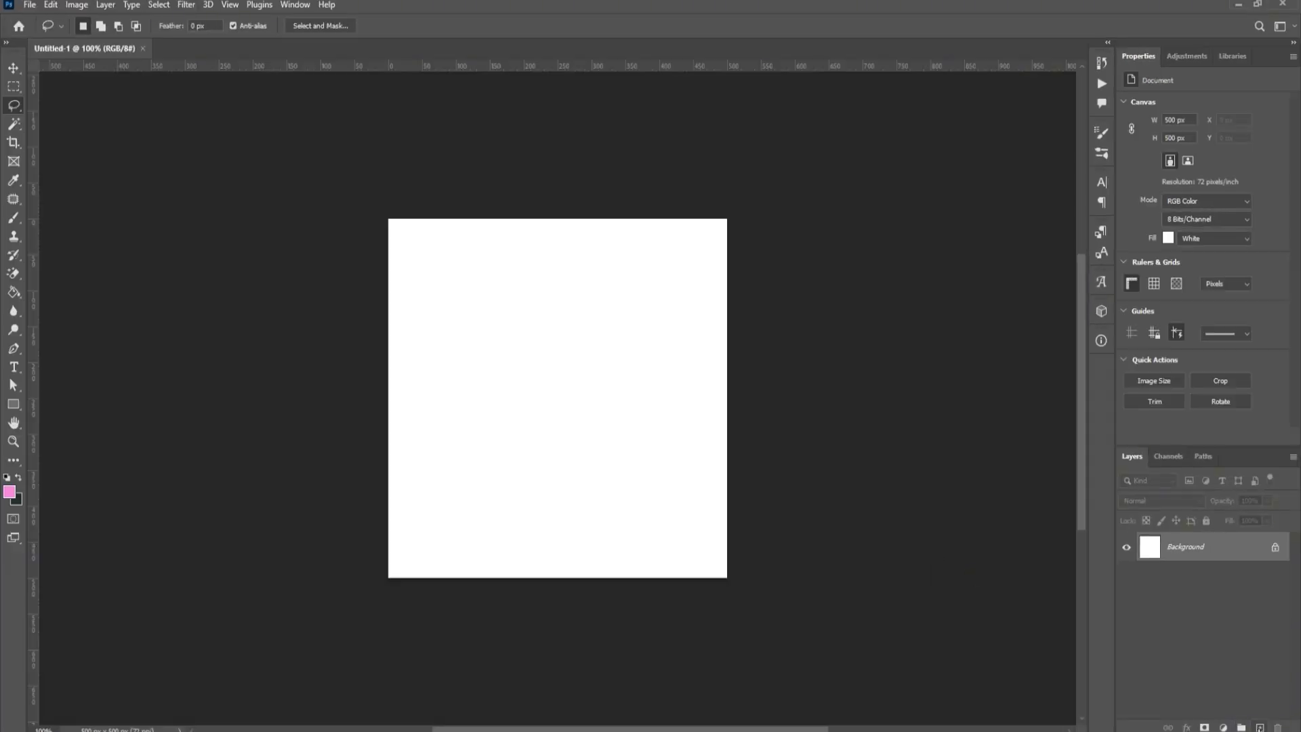
key("ctrl+shift+alt+n")
left_click(54, 8)
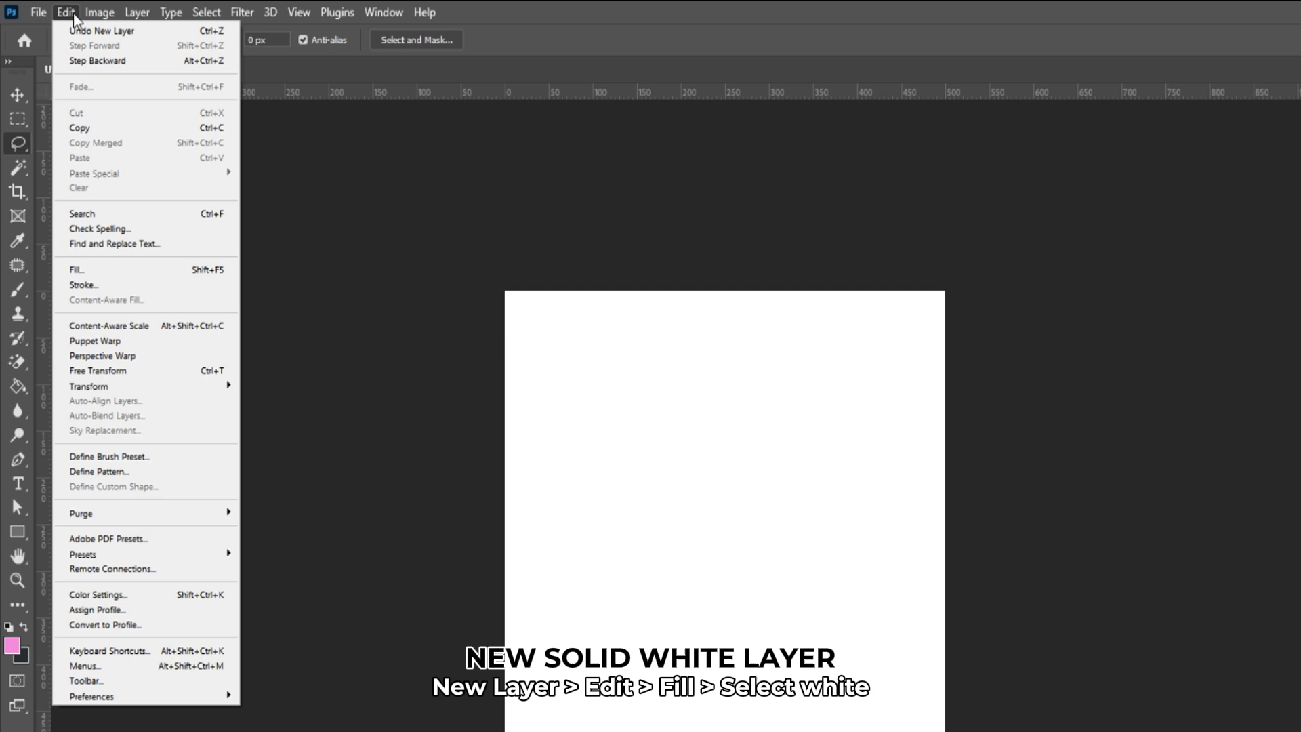
left_click(79, 271)
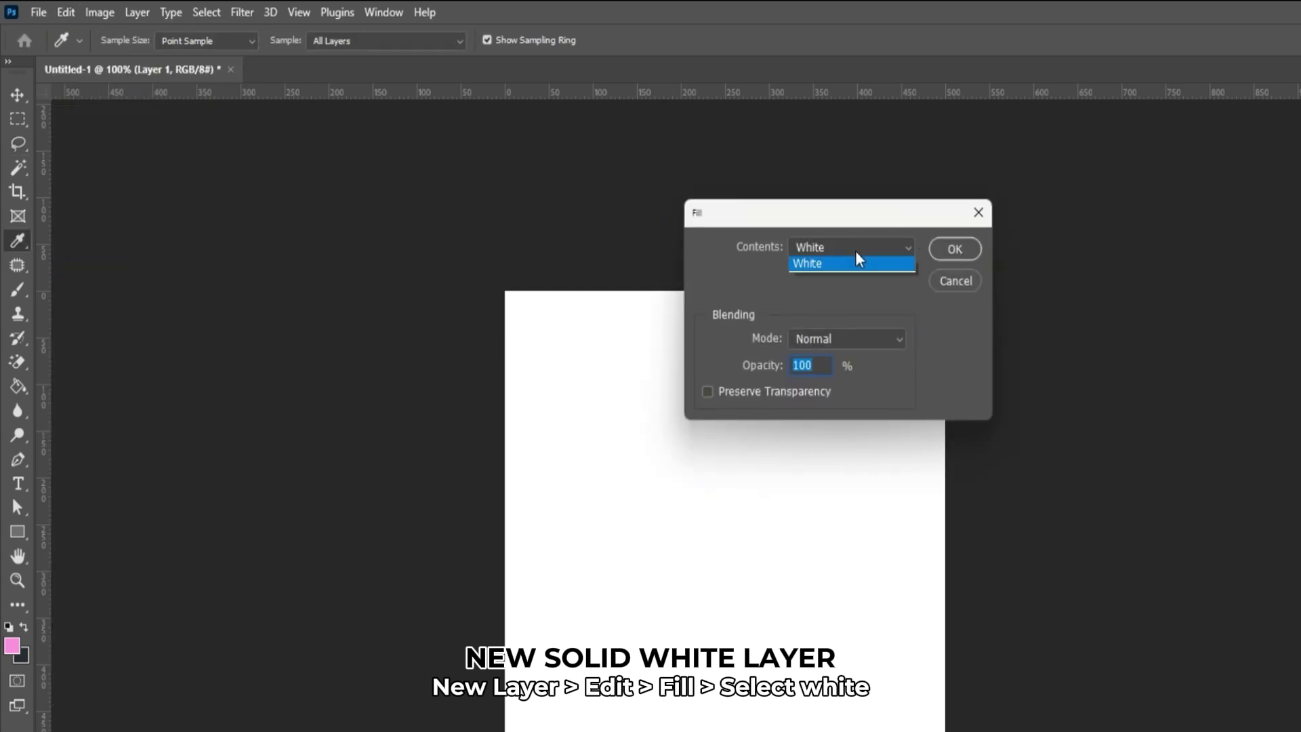
left_click(824, 427)
left_click(953, 248)
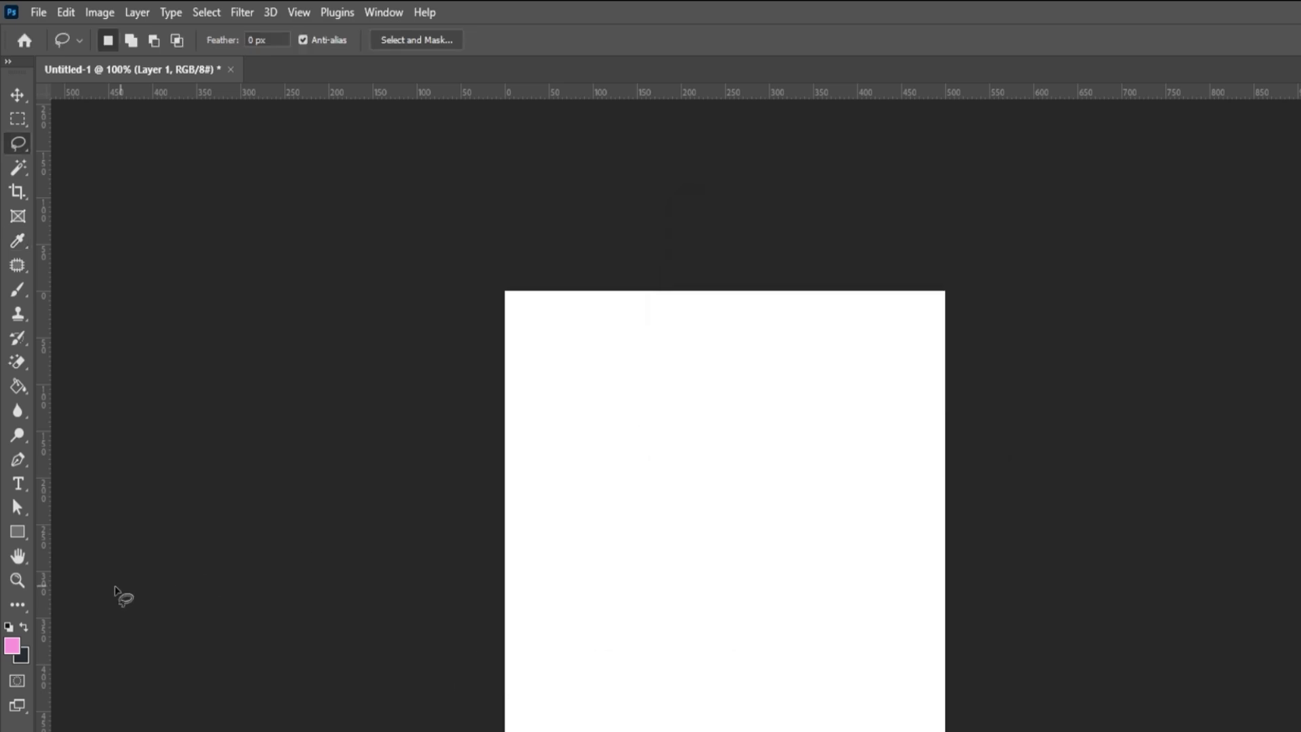
- Reset to default black and white, then apply Grain at Stippled, Intensity 51, to Layer 1
key("d")
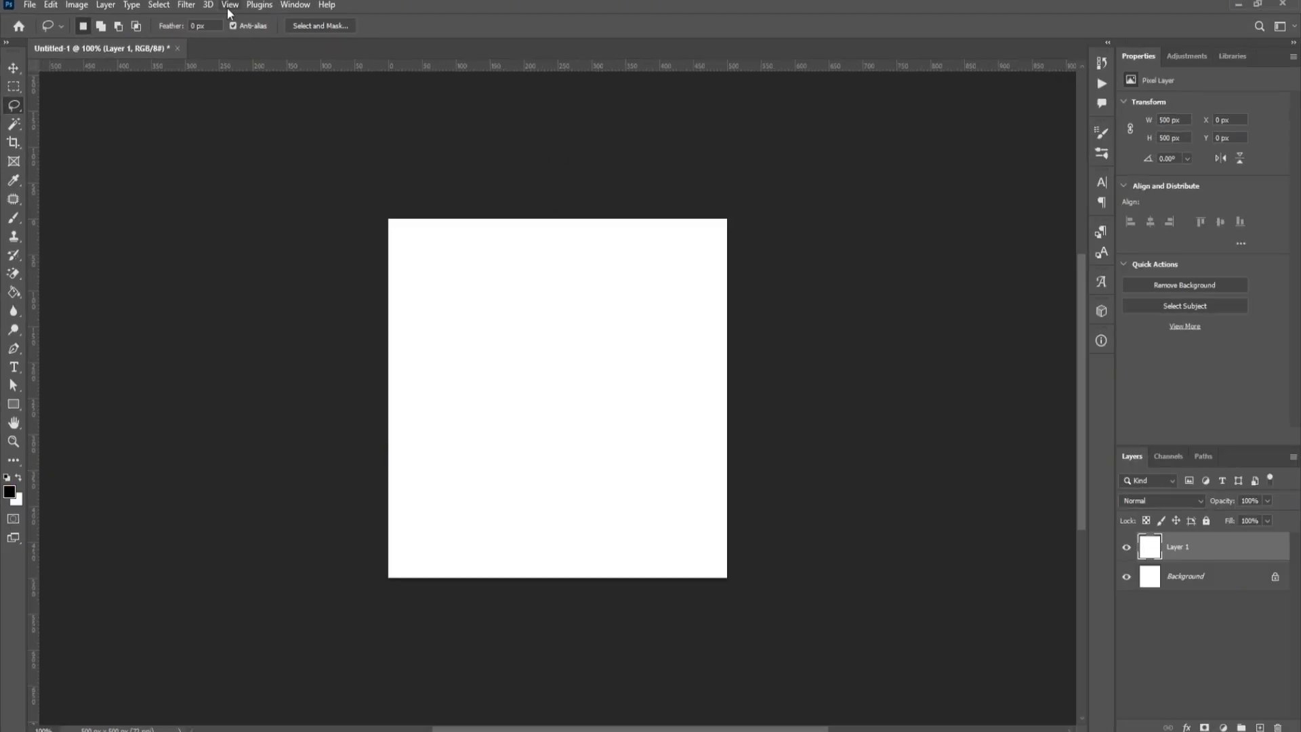
left_click(242, 12)
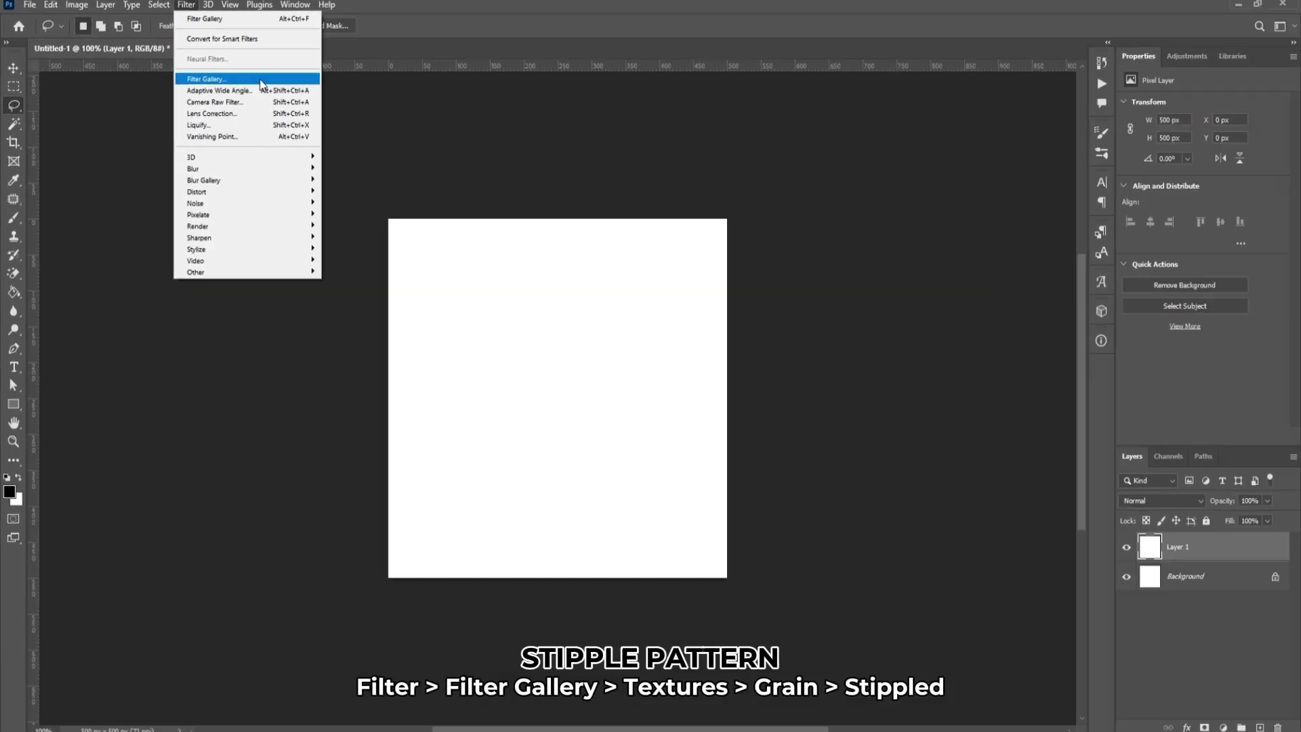
left_click(268, 109)
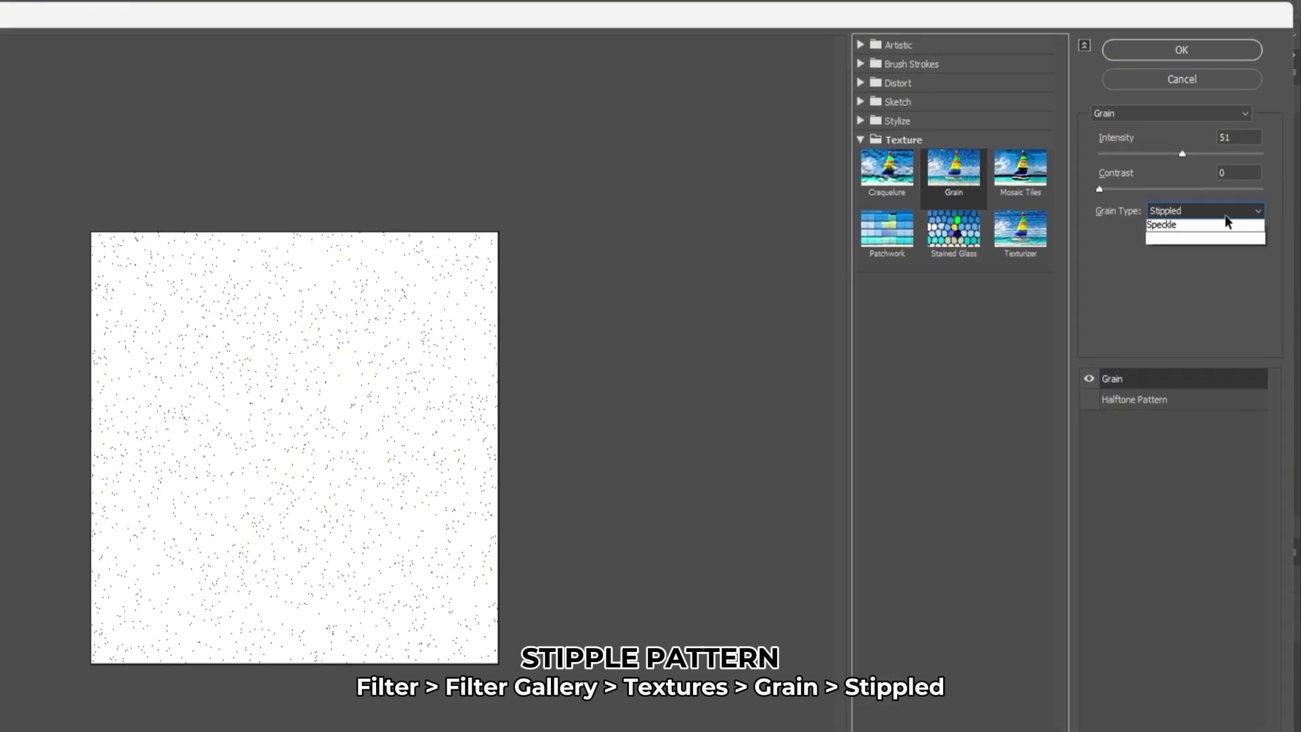
left_click(1186, 301)
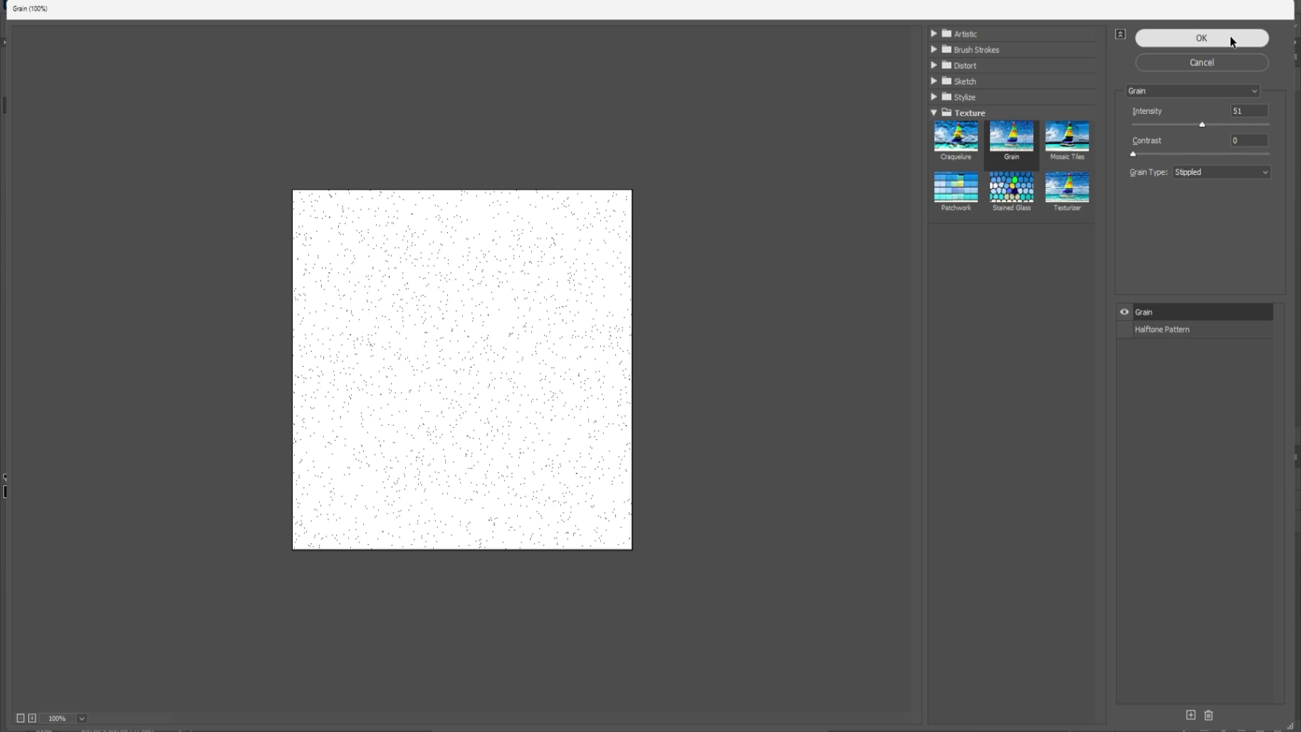
left_click(1201, 38)
- Scale the stippled Layer 1 to 200% width and height
left_click(49, 10)
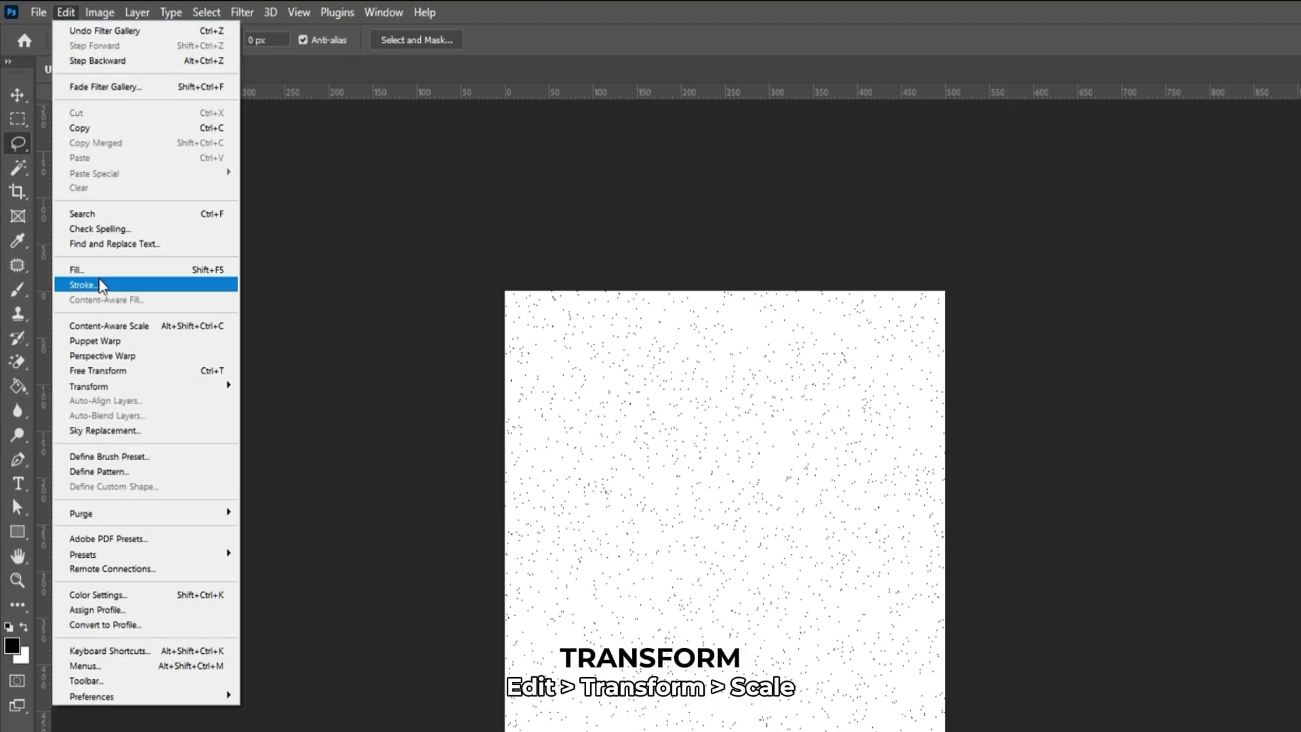
mouse_move(100, 384)
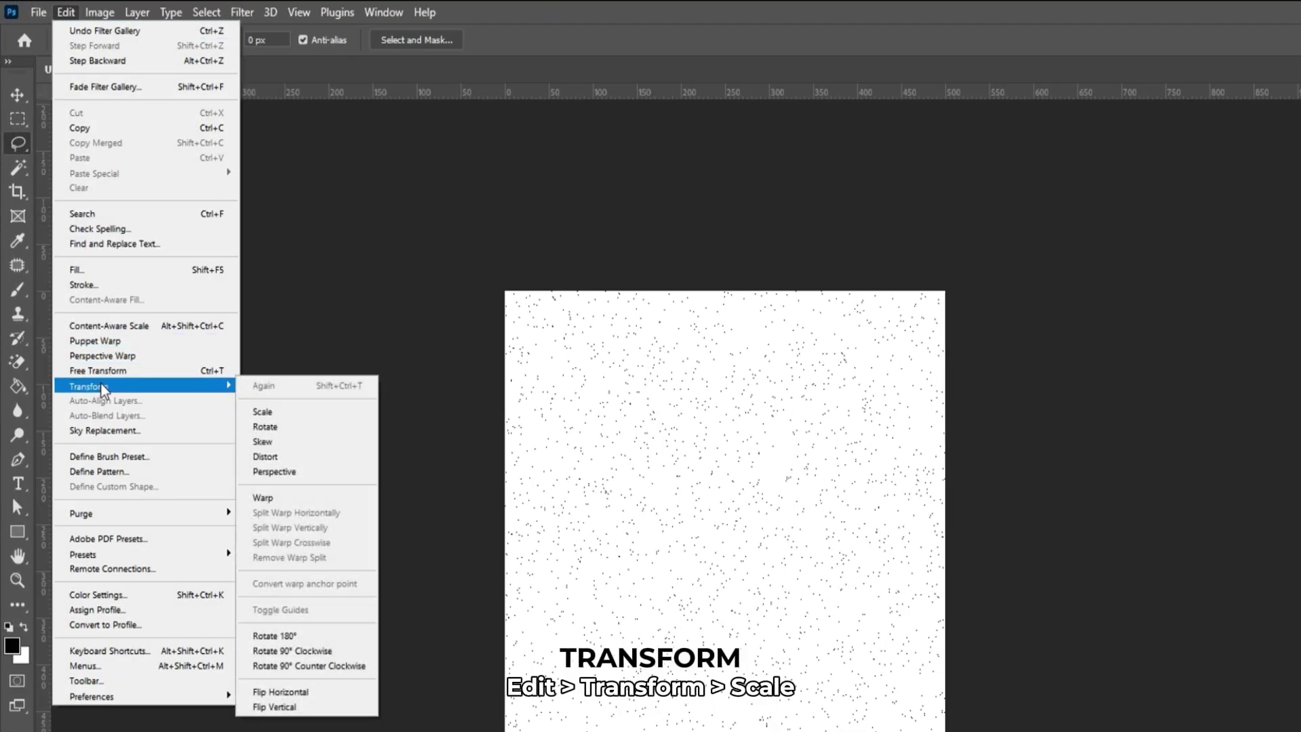
left_click(258, 412)
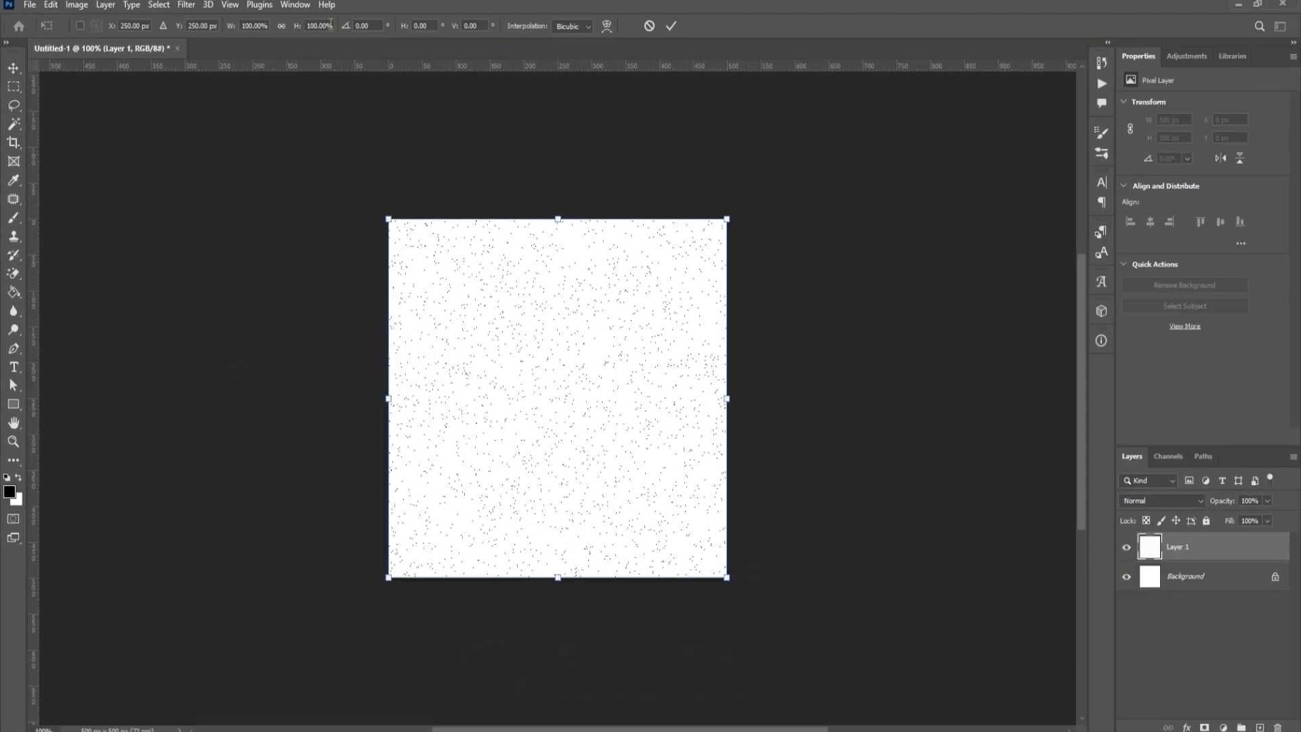
type("200")
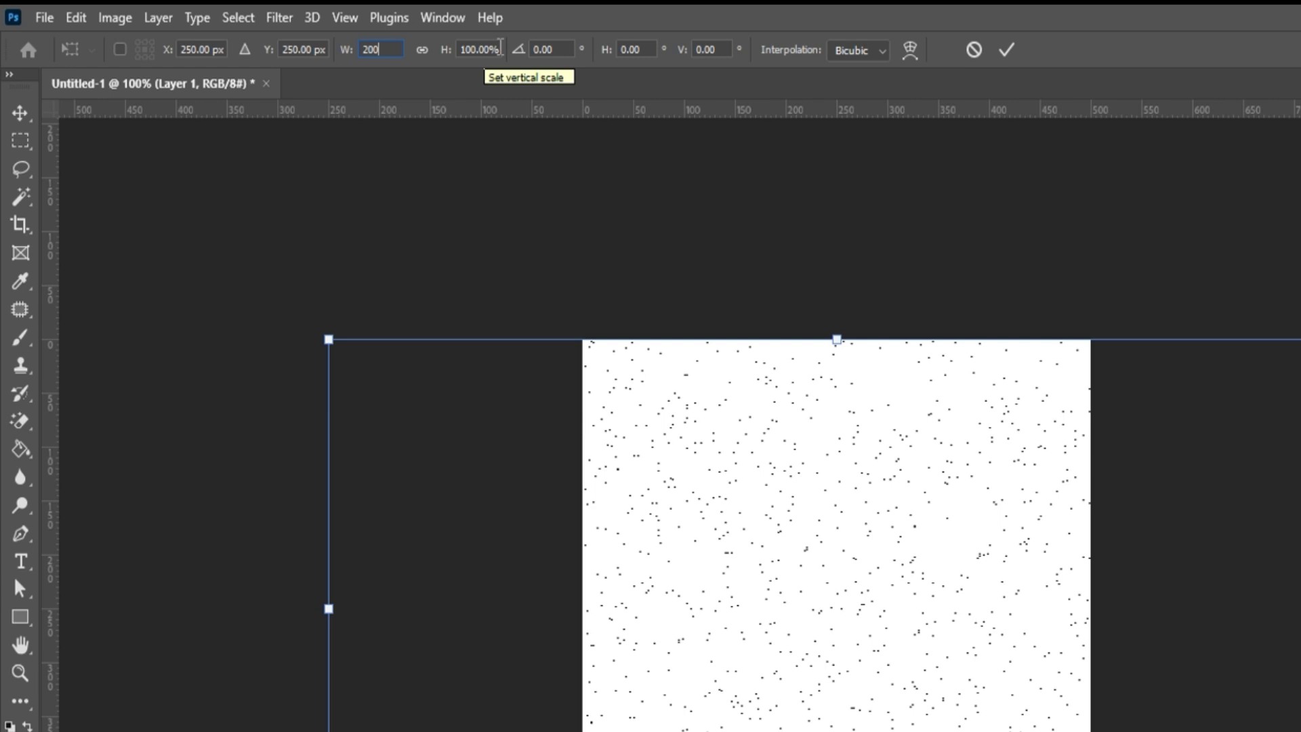
type("200")
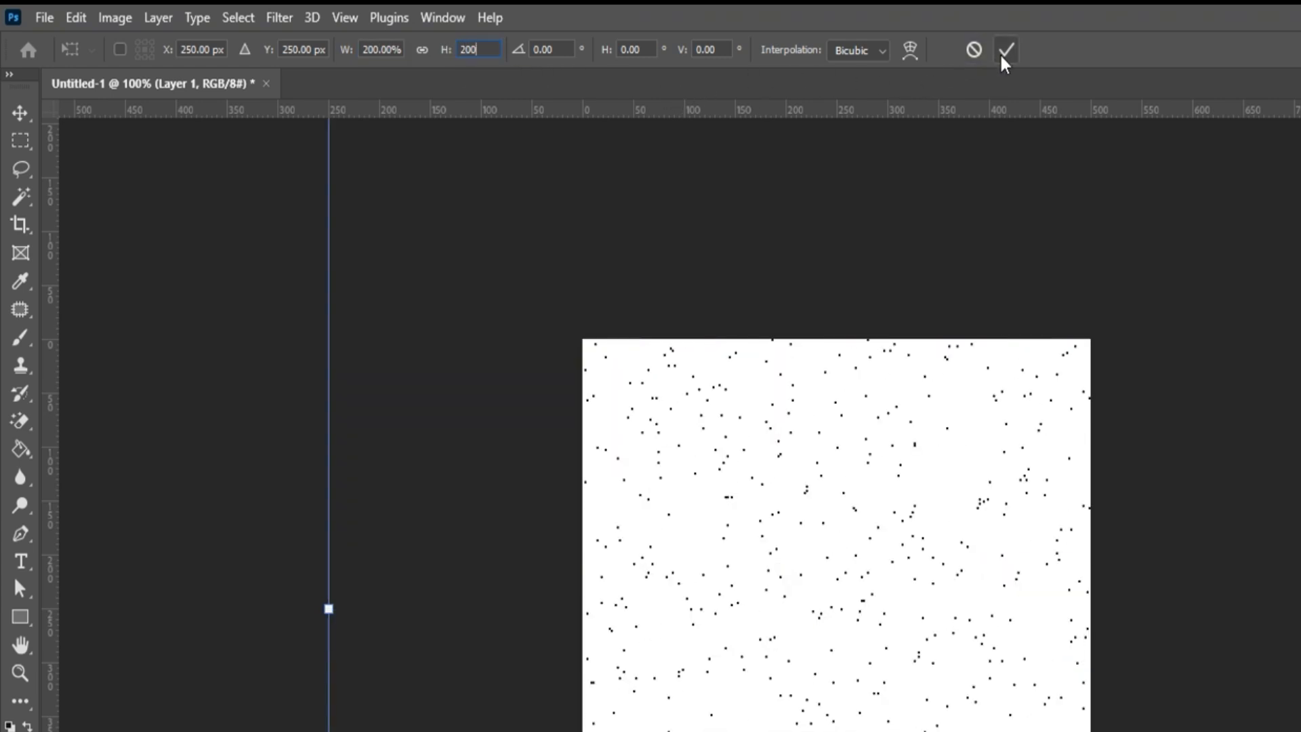
key("Return")
key("l")
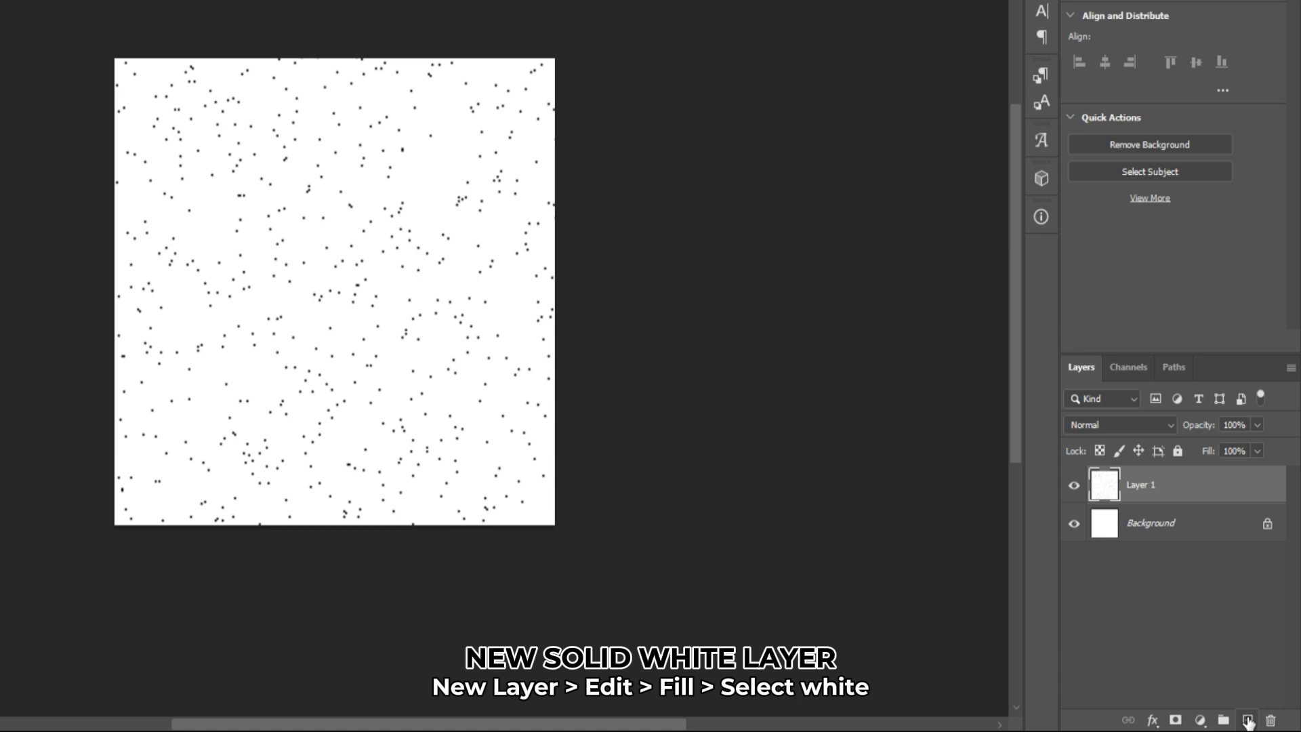
- Add a new Layer 2 and fill it with white
left_click(1249, 721)
left_click(65, 13)
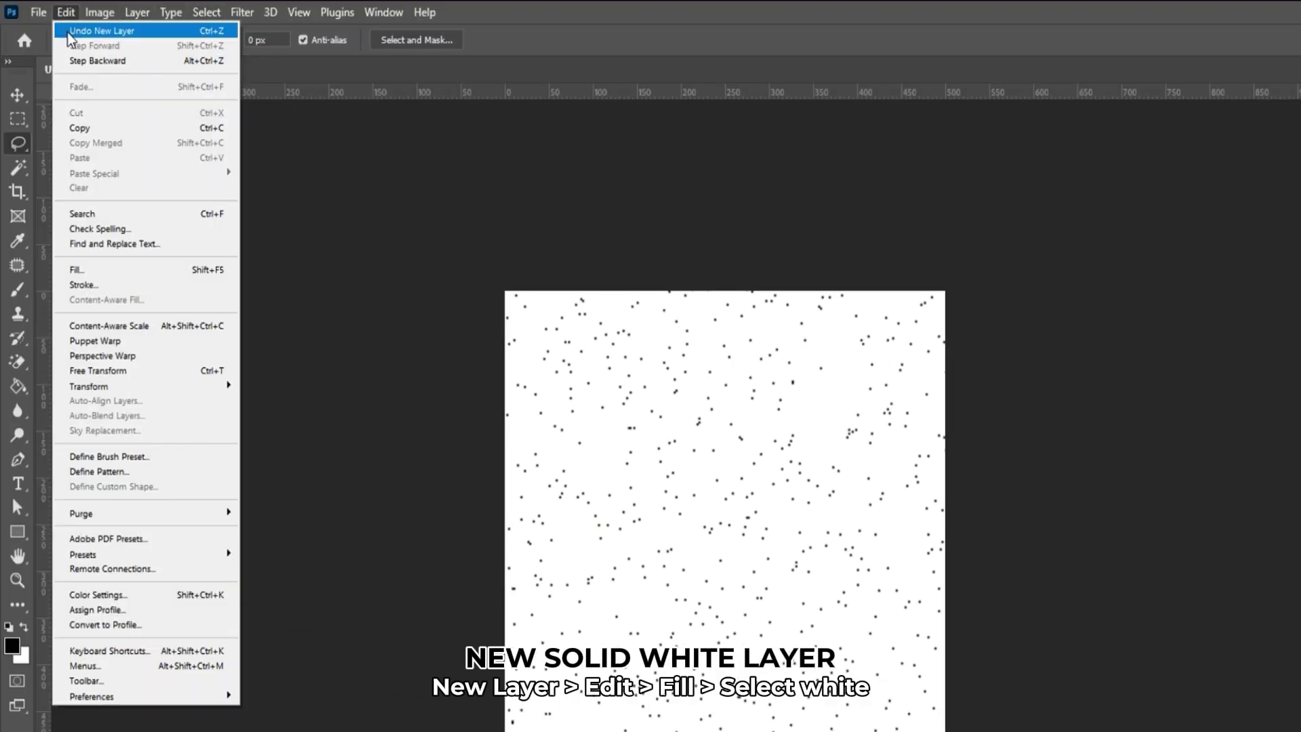
left_click(78, 271)
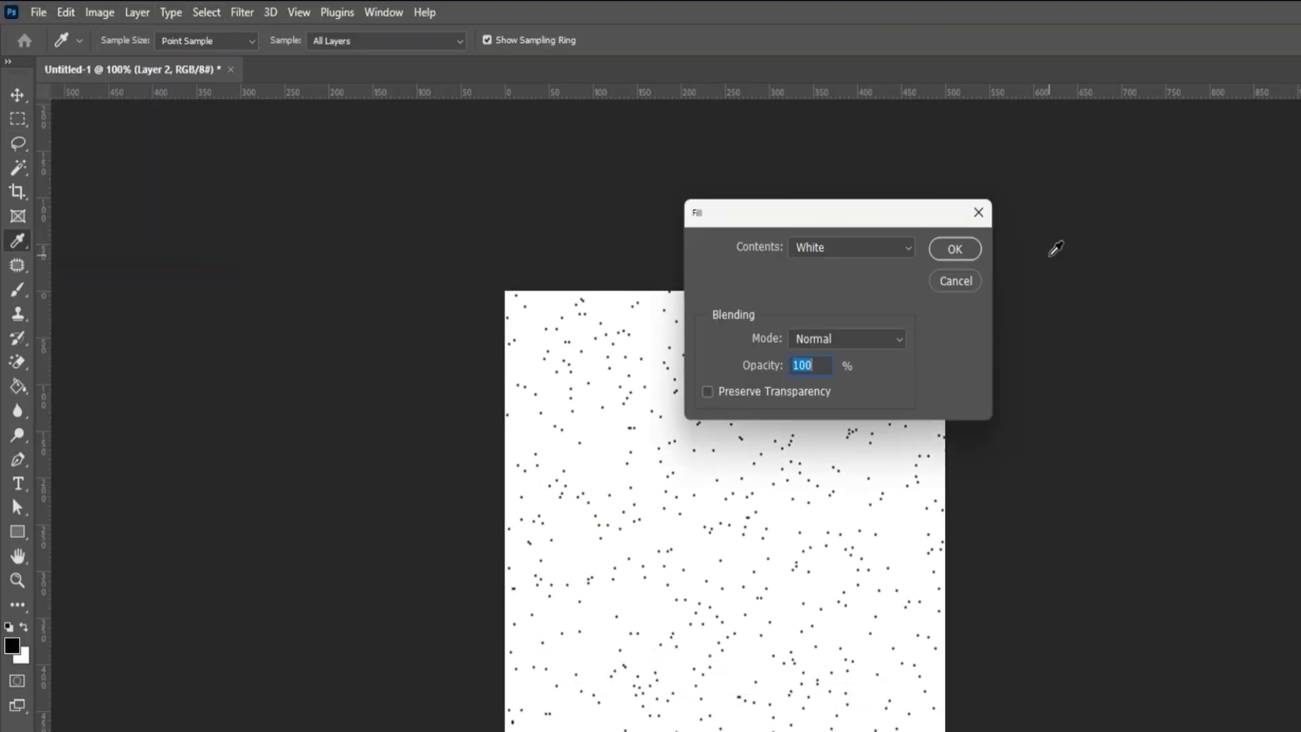
left_click(954, 249)
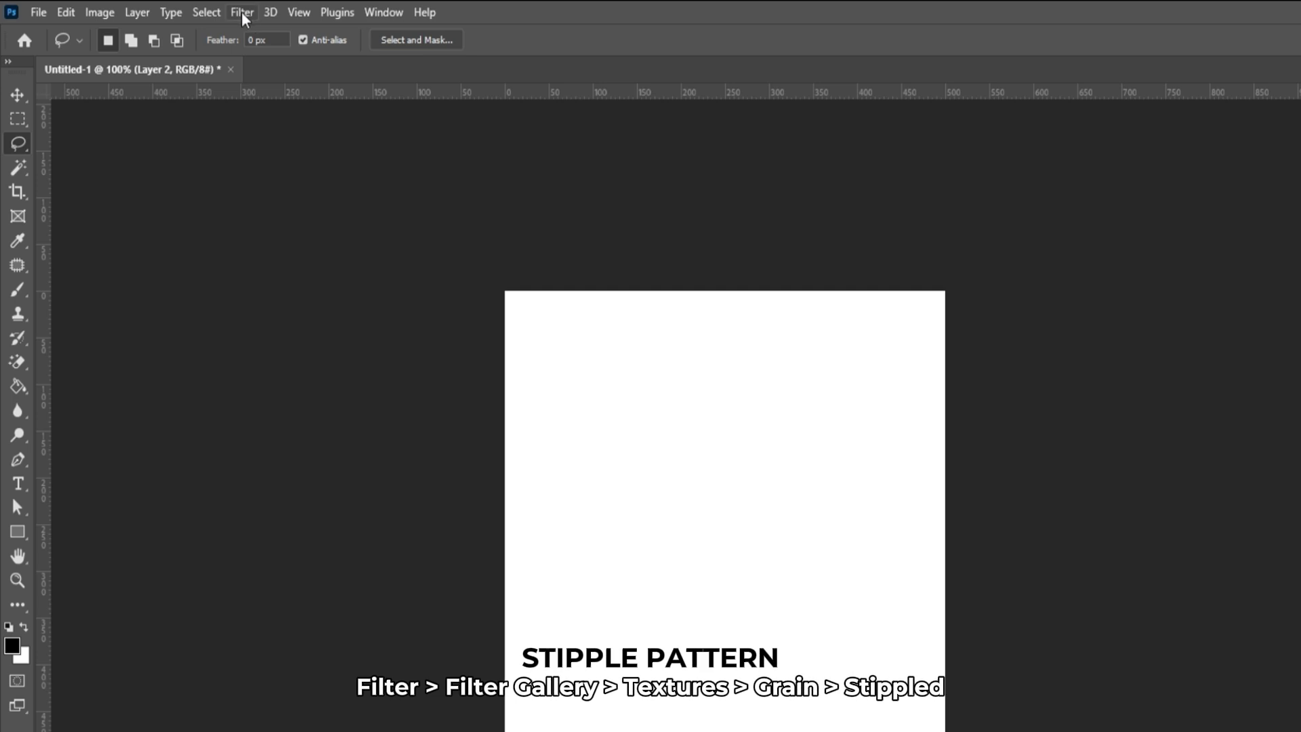
- Apply the Stippled Grain filter to Layer 2 with intensity 61
left_click(241, 13)
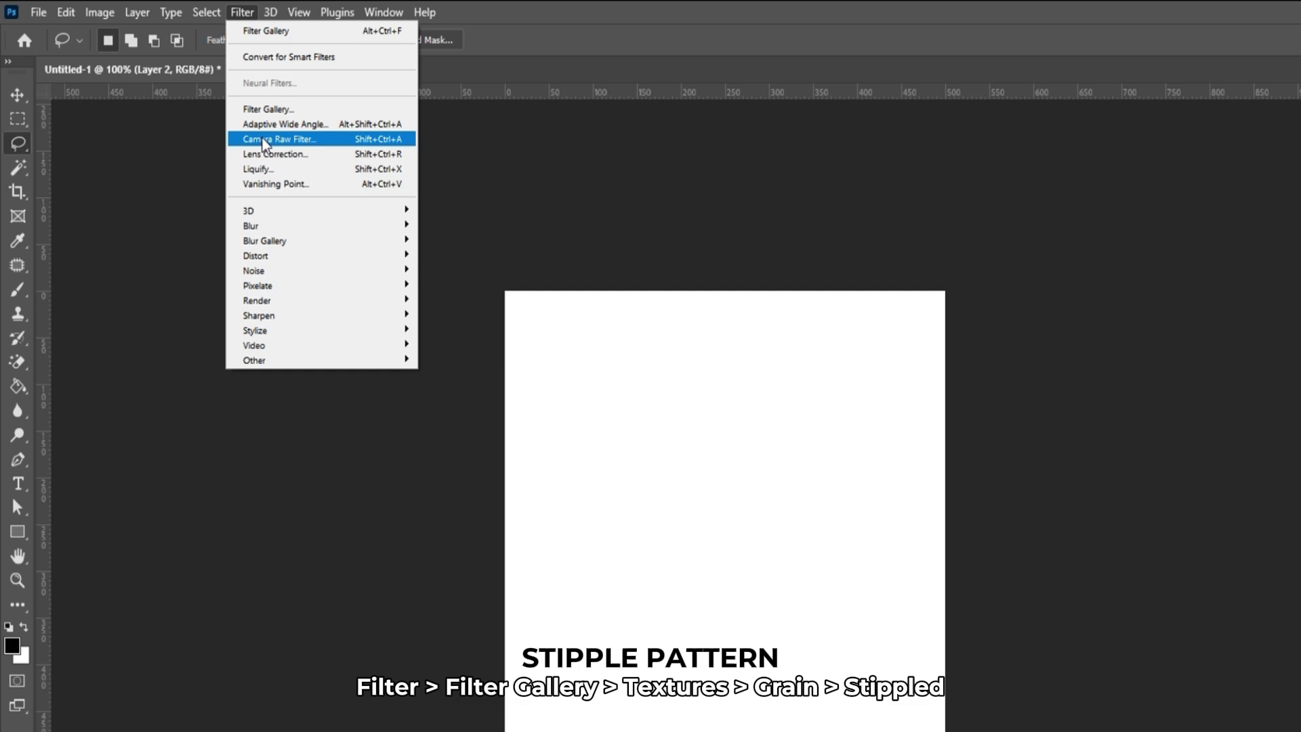
left_click(262, 110)
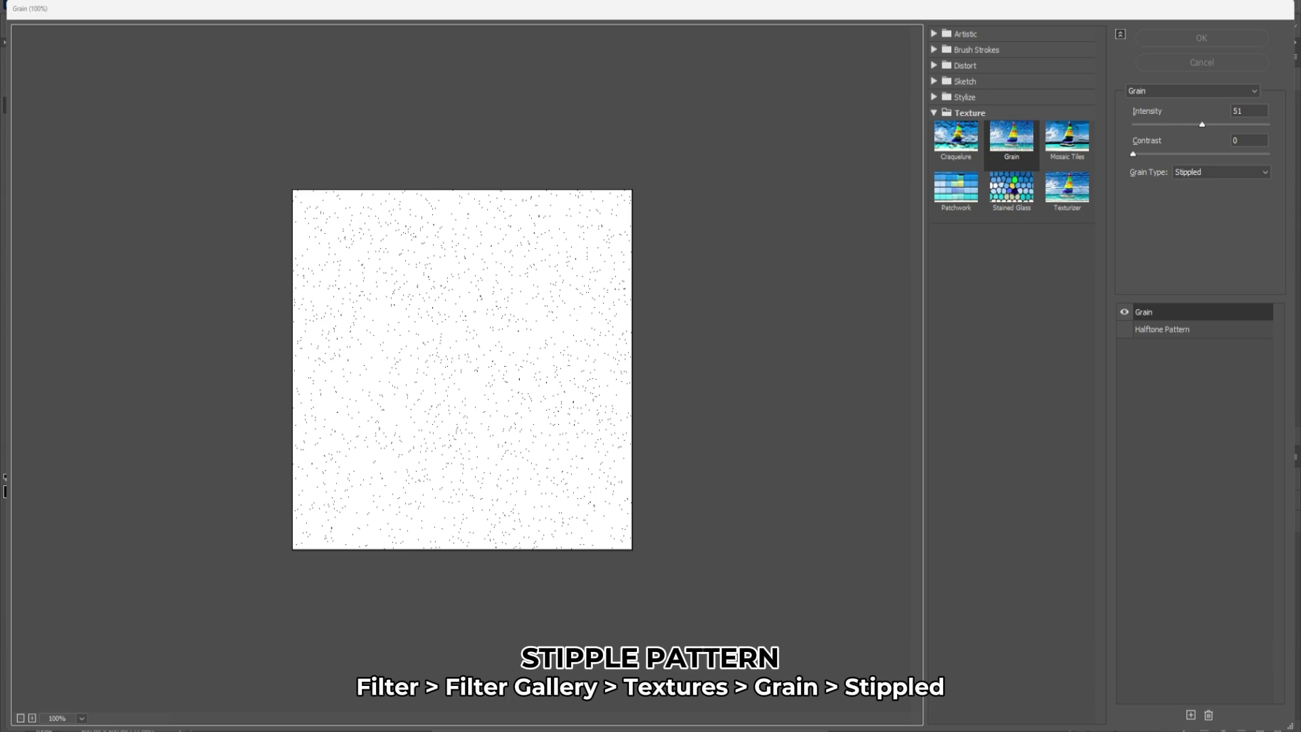
left_click(1245, 110)
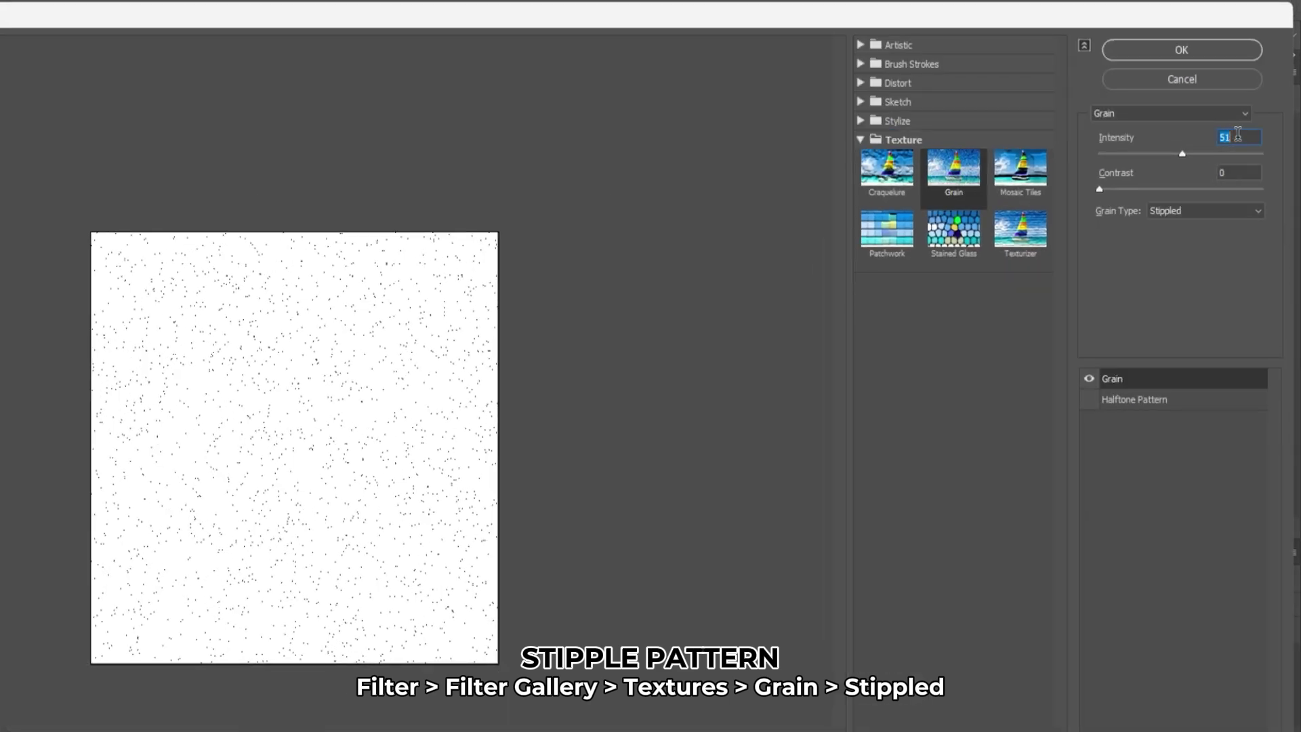
type("61")
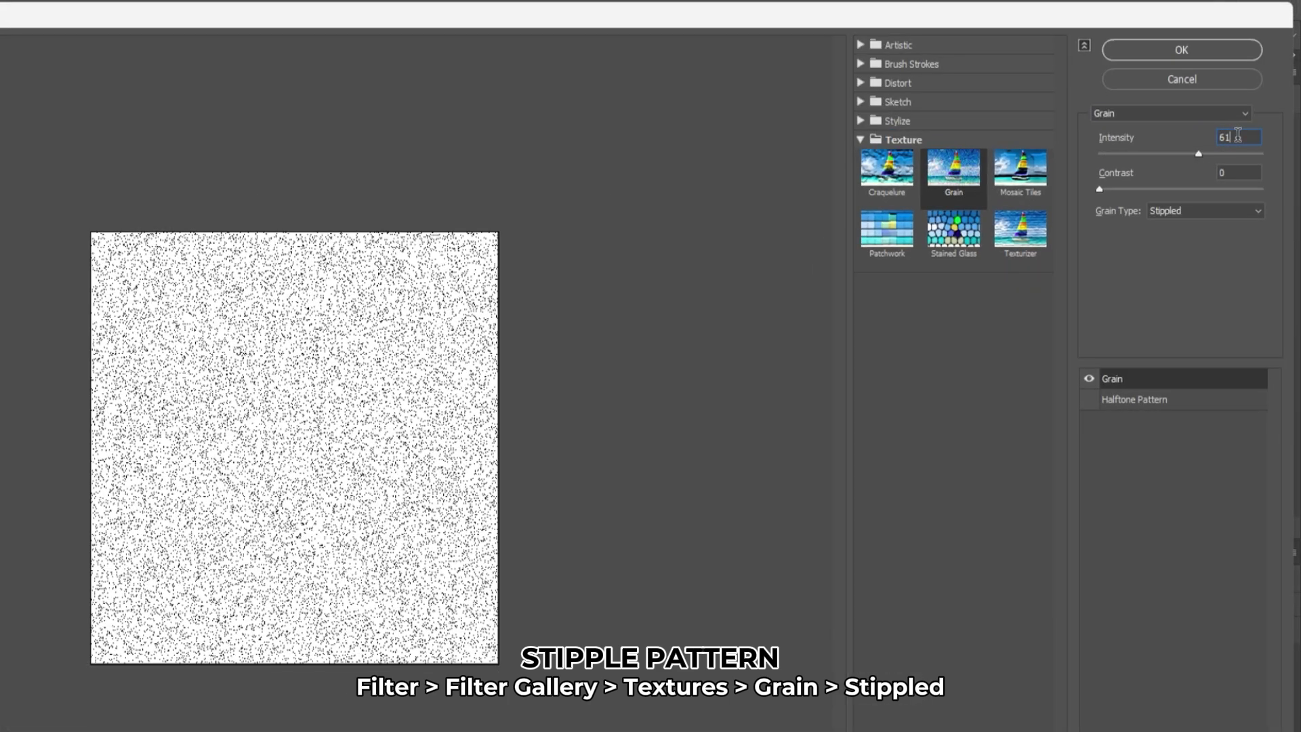
left_click(1196, 55)
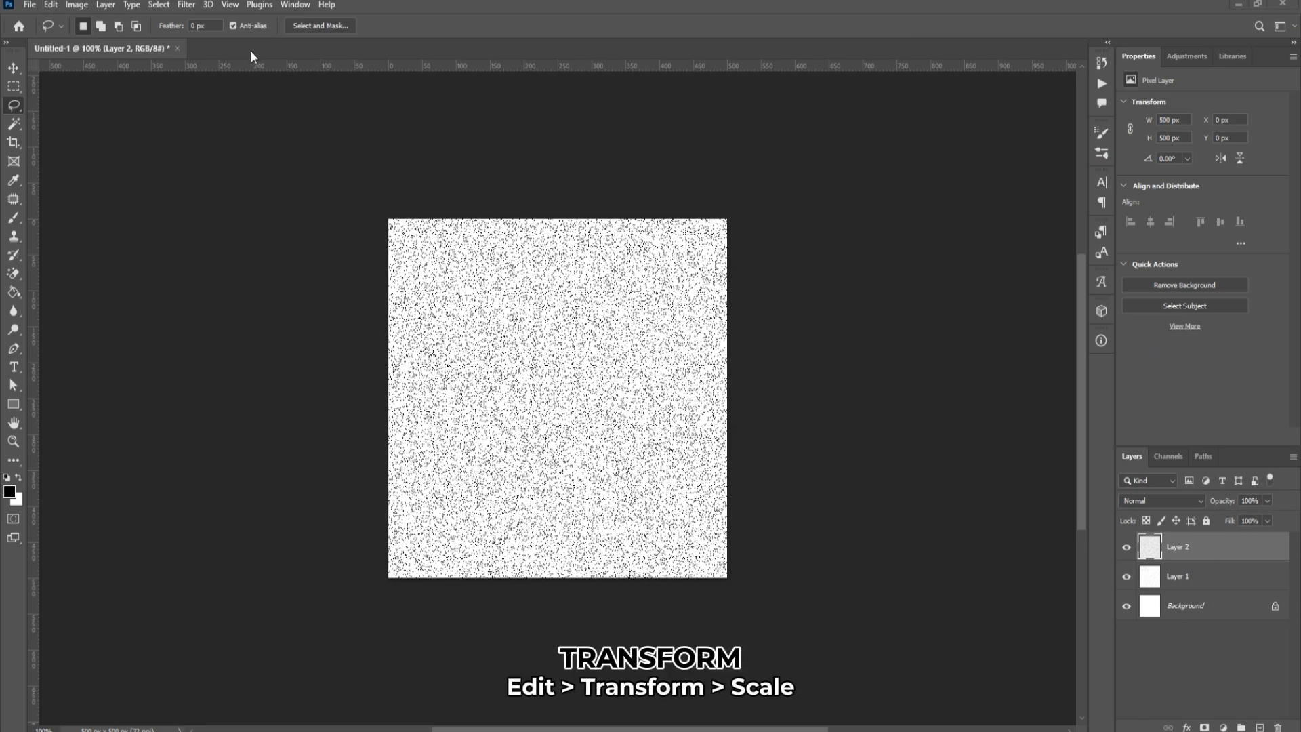
- Enlarge Layer 2's stipple to 200% W and H, then add new Layer 3 and fill it
left_click(48, 6)
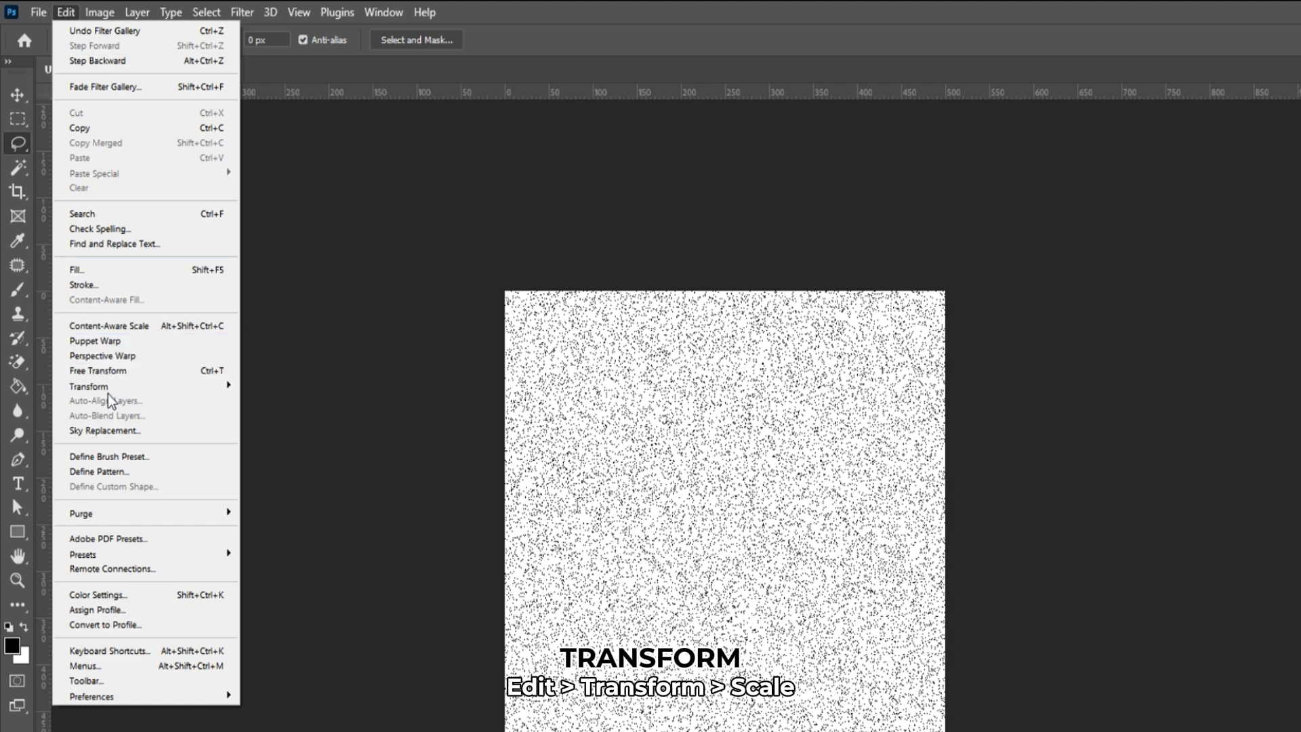
mouse_move(91, 297)
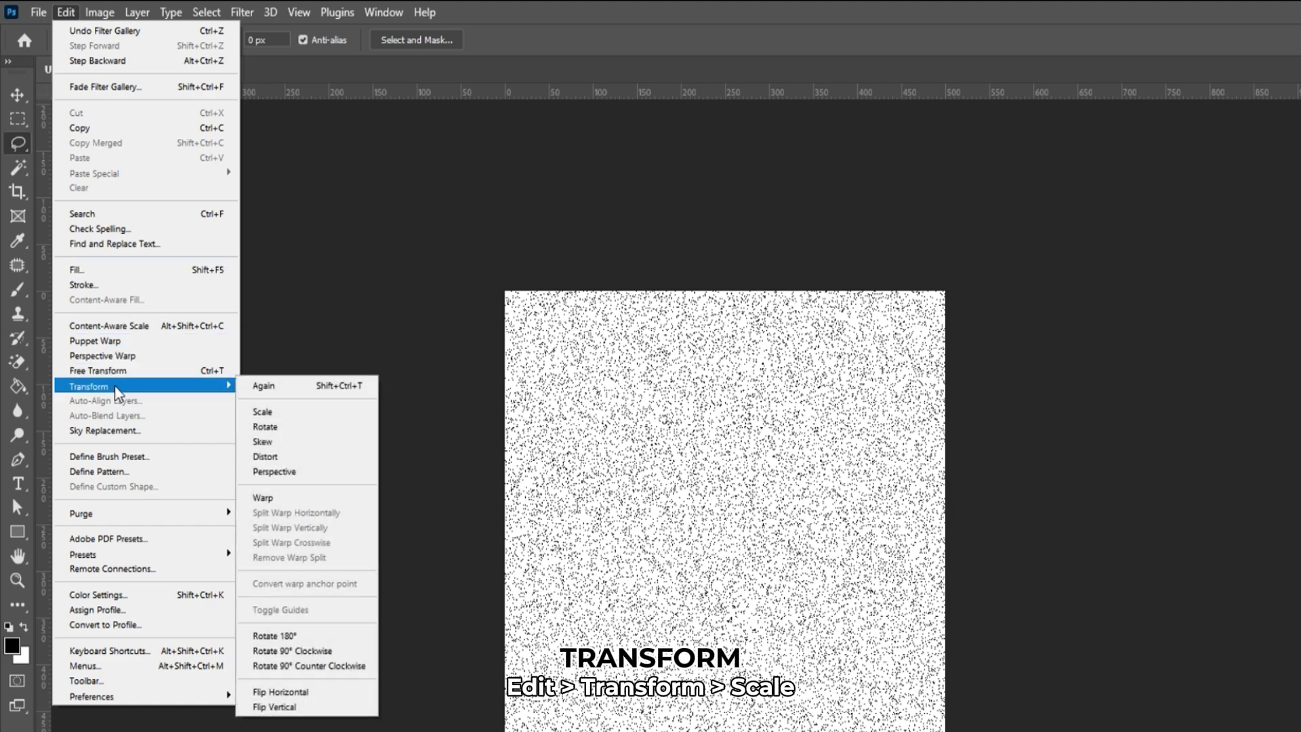
left_click(288, 412)
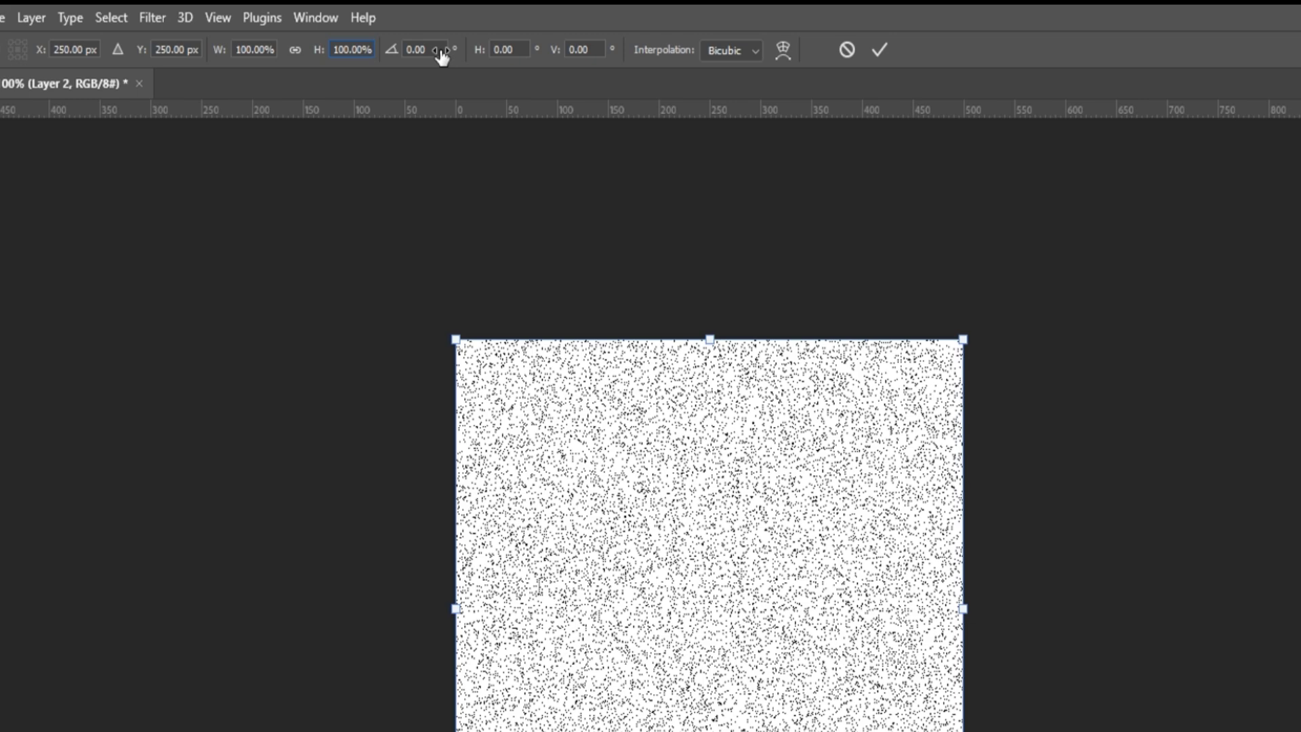
type("200")
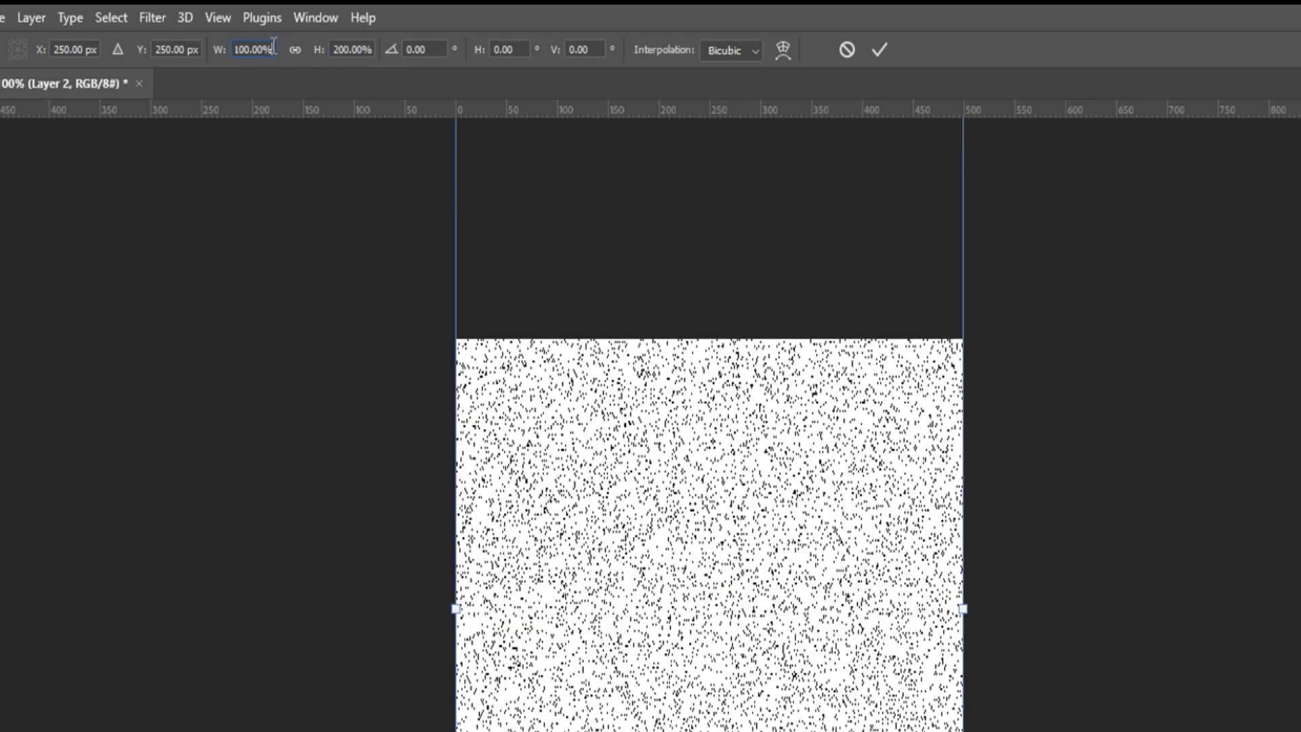
type("200")
key("Return")
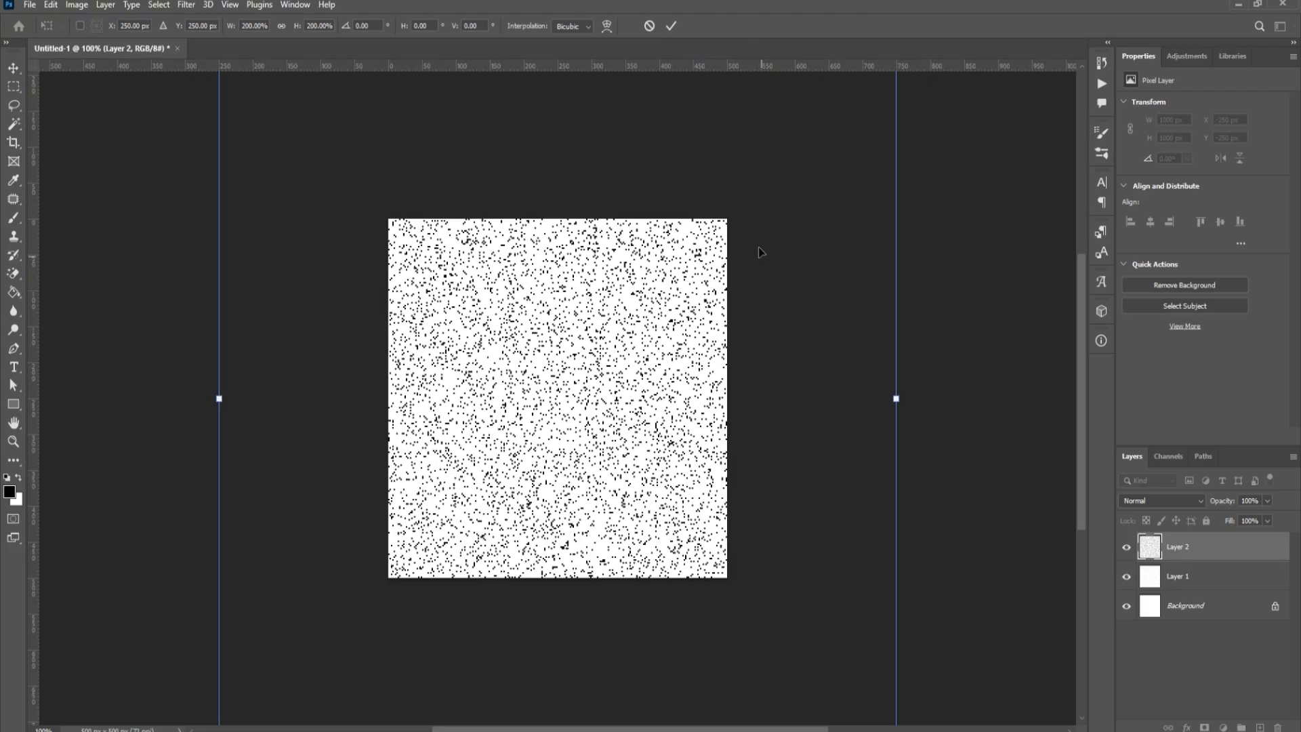
key("ctrl+shift+alt+n")
left_click(51, 5)
- Fill Layer 3 with white and apply the Filter Gallery's Grain (Stippled) texture
left_click(61, 202)
left_click(740, 186)
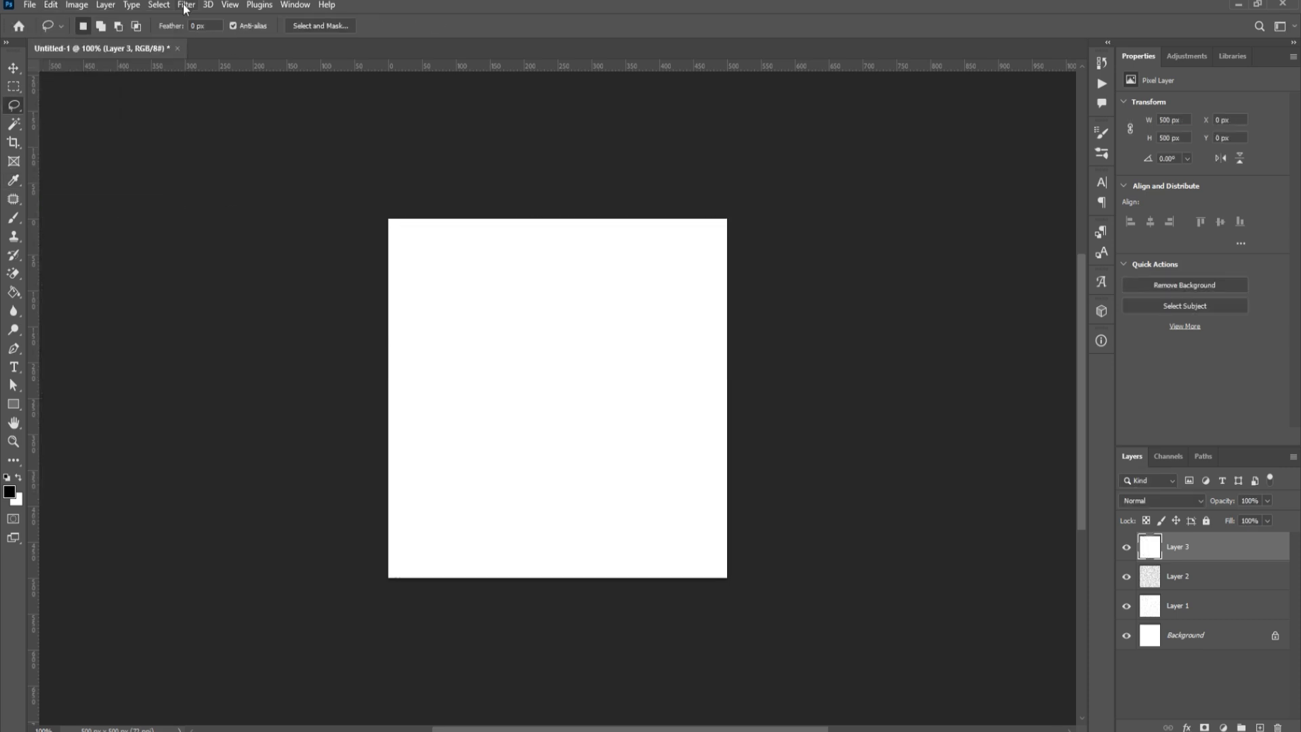
left_click(185, 5)
left_click(244, 79)
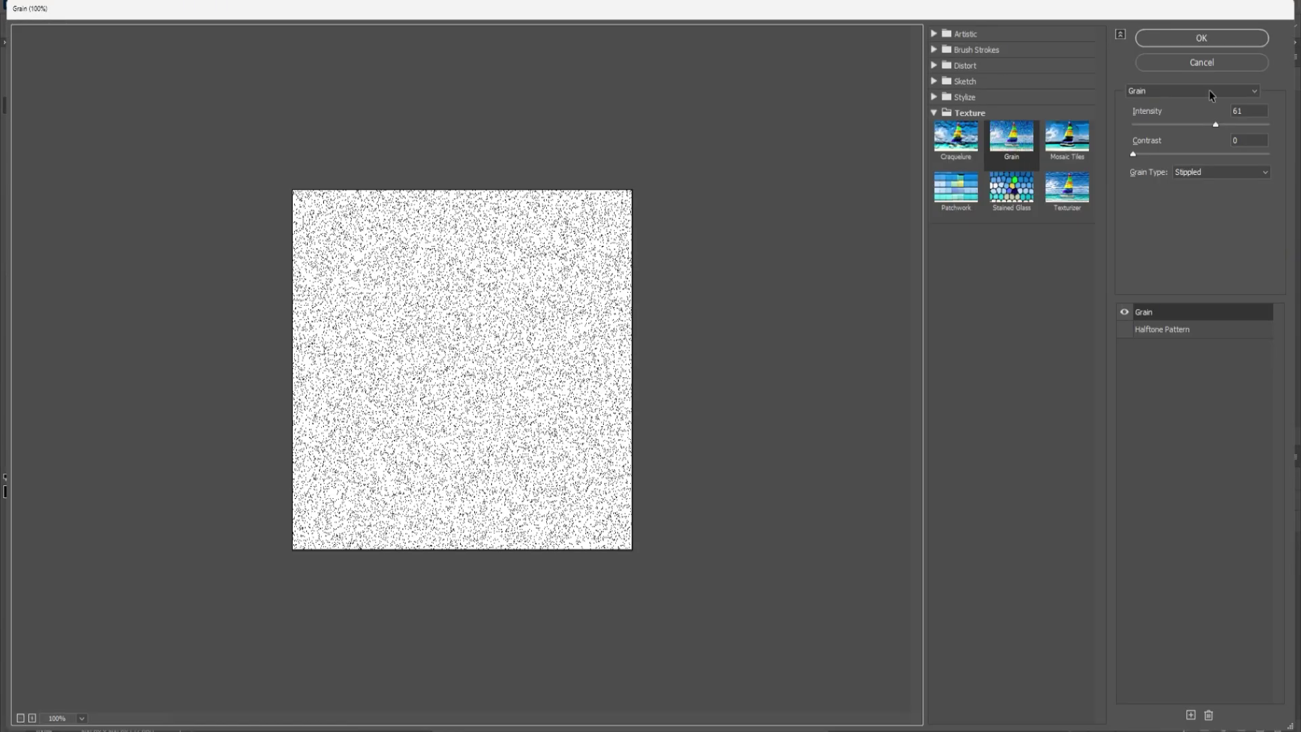
type("7")
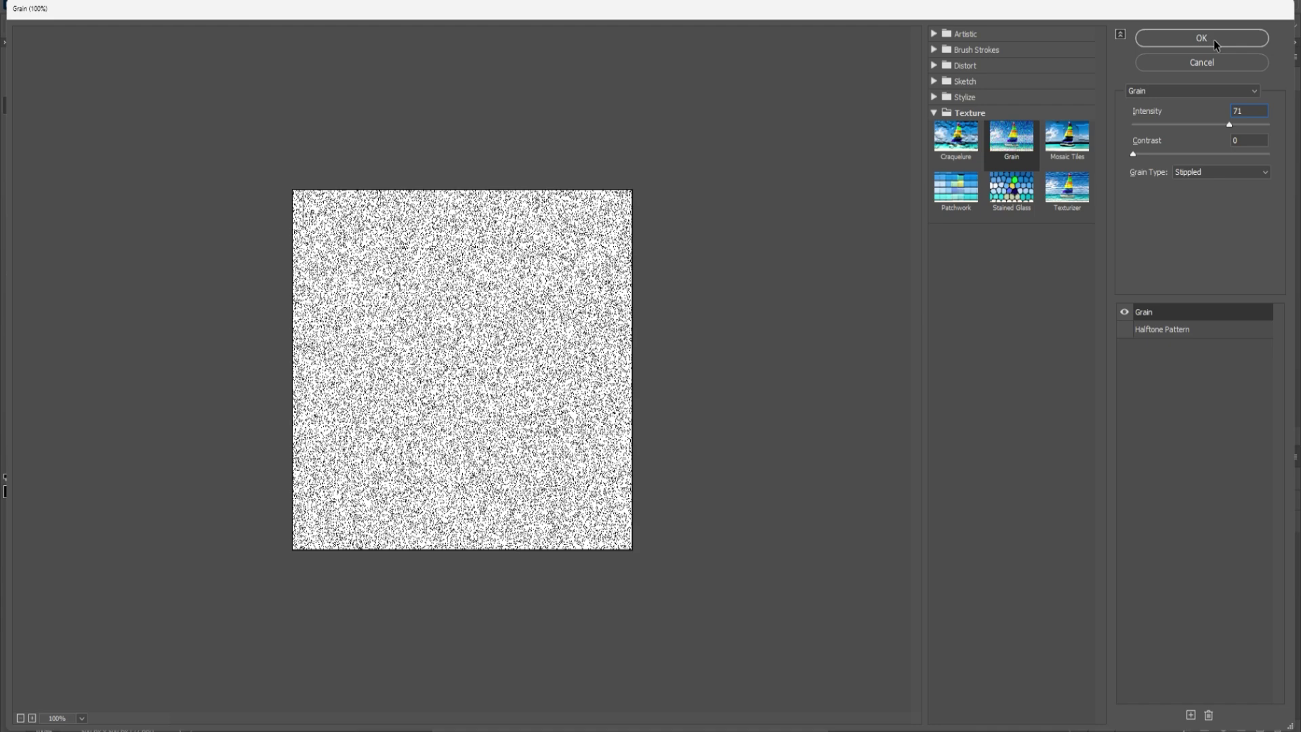
left_click(1214, 39)
- Add a white Layer 4, apply the stippled grain, and scale it up with Free Transform
left_click(51, 5)
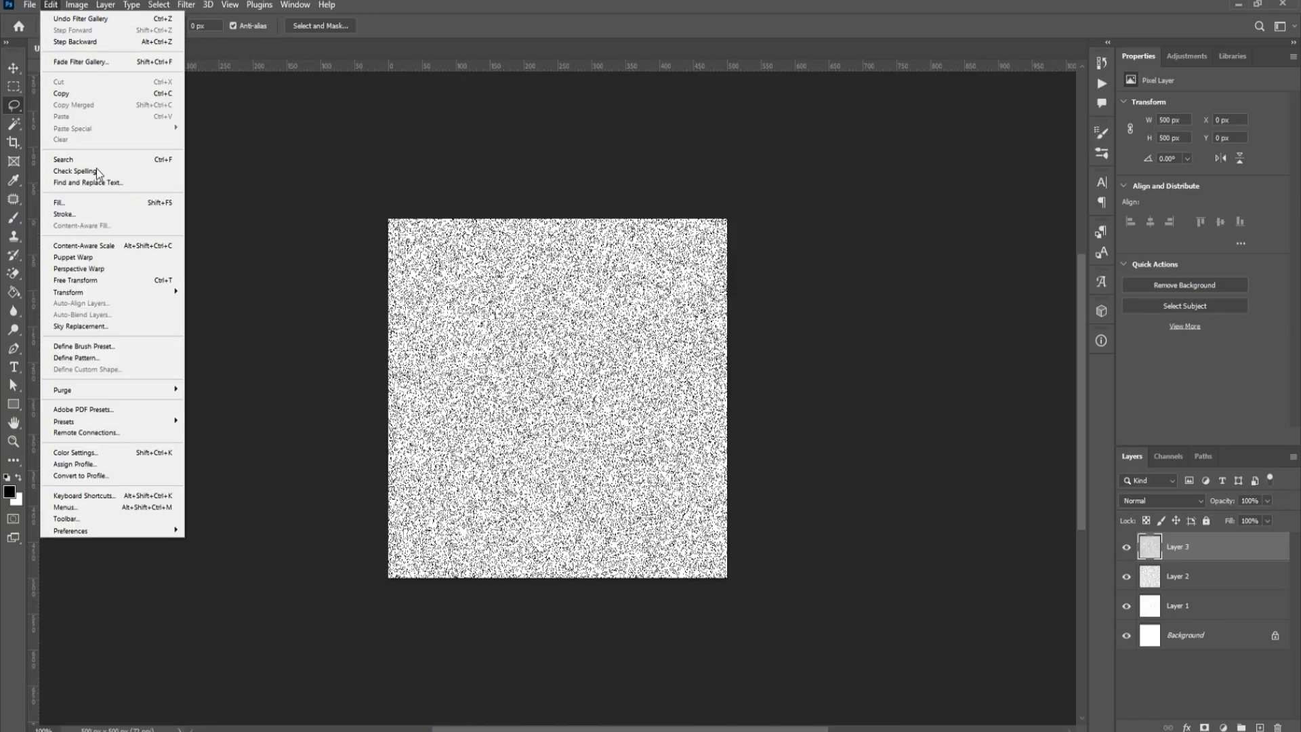
left_click(96, 168)
left_click(185, 5)
left_click(237, 79)
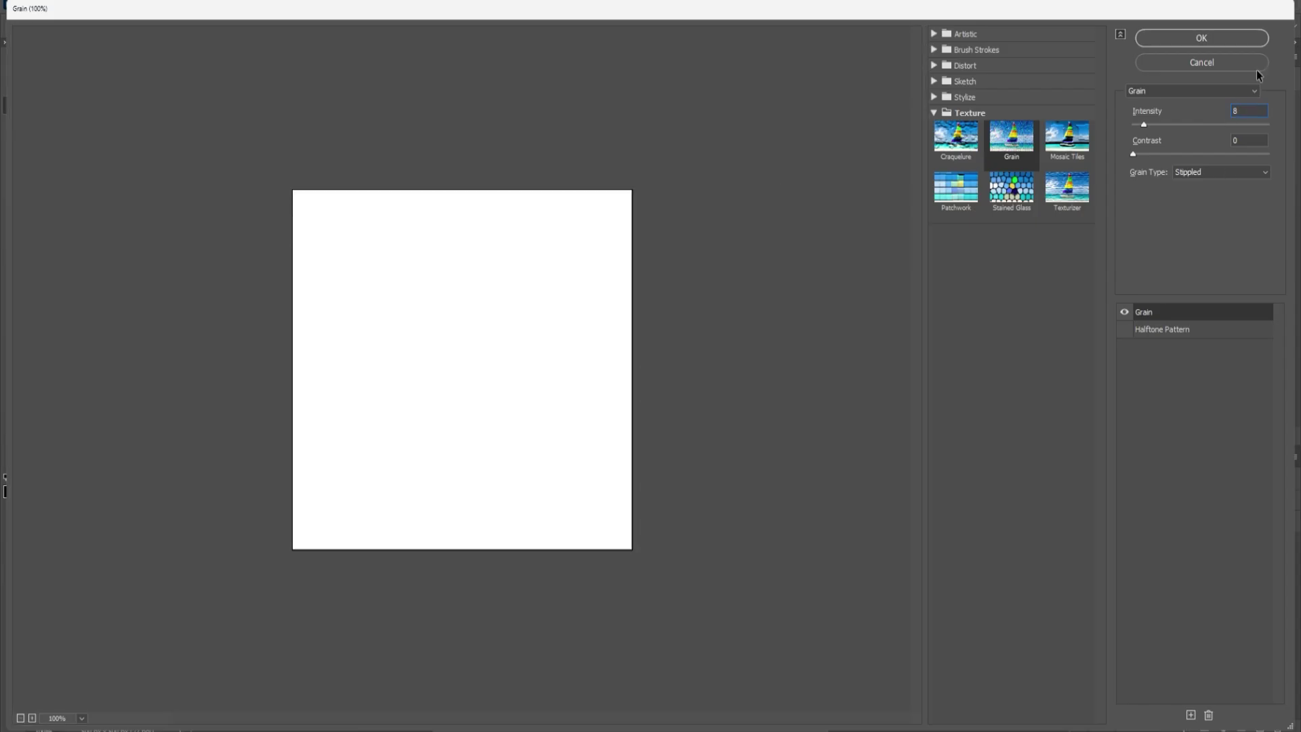
left_click(1192, 35)
left_click(51, 5)
left_click(74, 290)
key("Return")
- Add a white Layer 5 with the stippled grain and scale it to 200%
left_click(1245, 718)
left_click(185, 5)
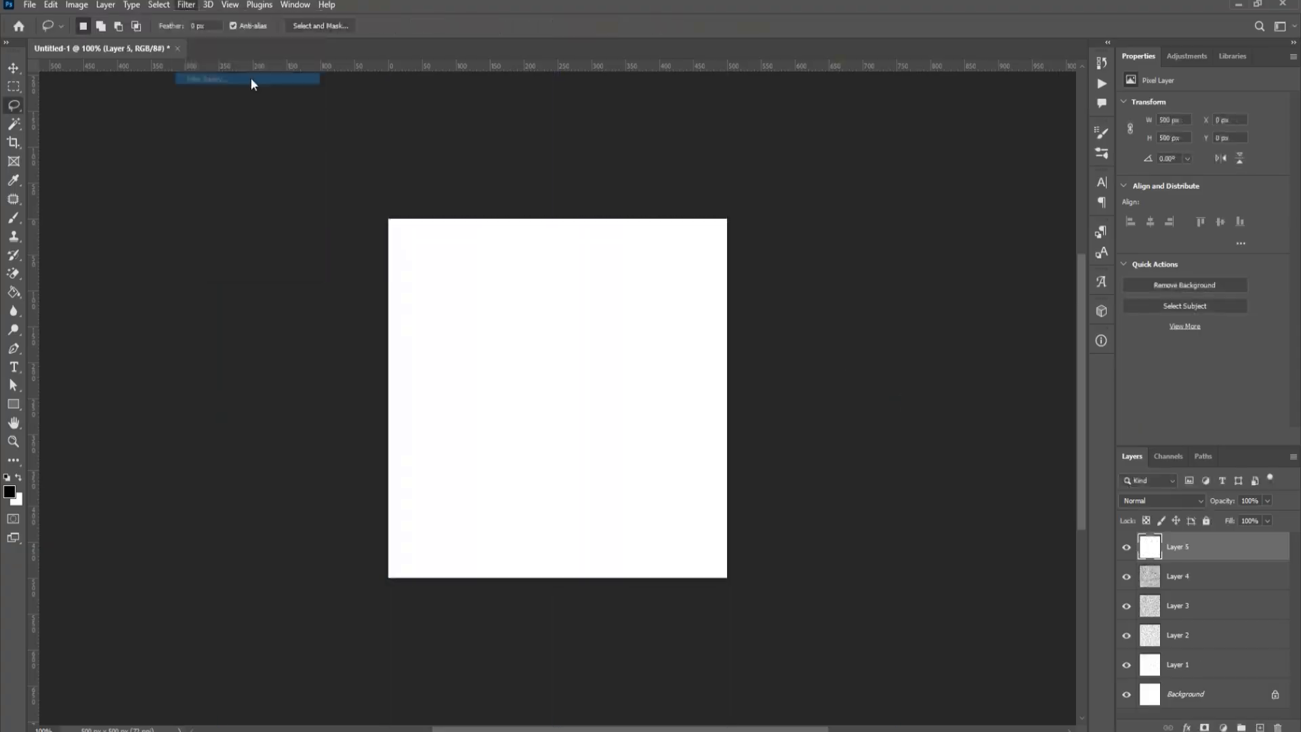
left_click(250, 77)
left_click(1199, 35)
left_click(185, 5)
left_click(511, 2)
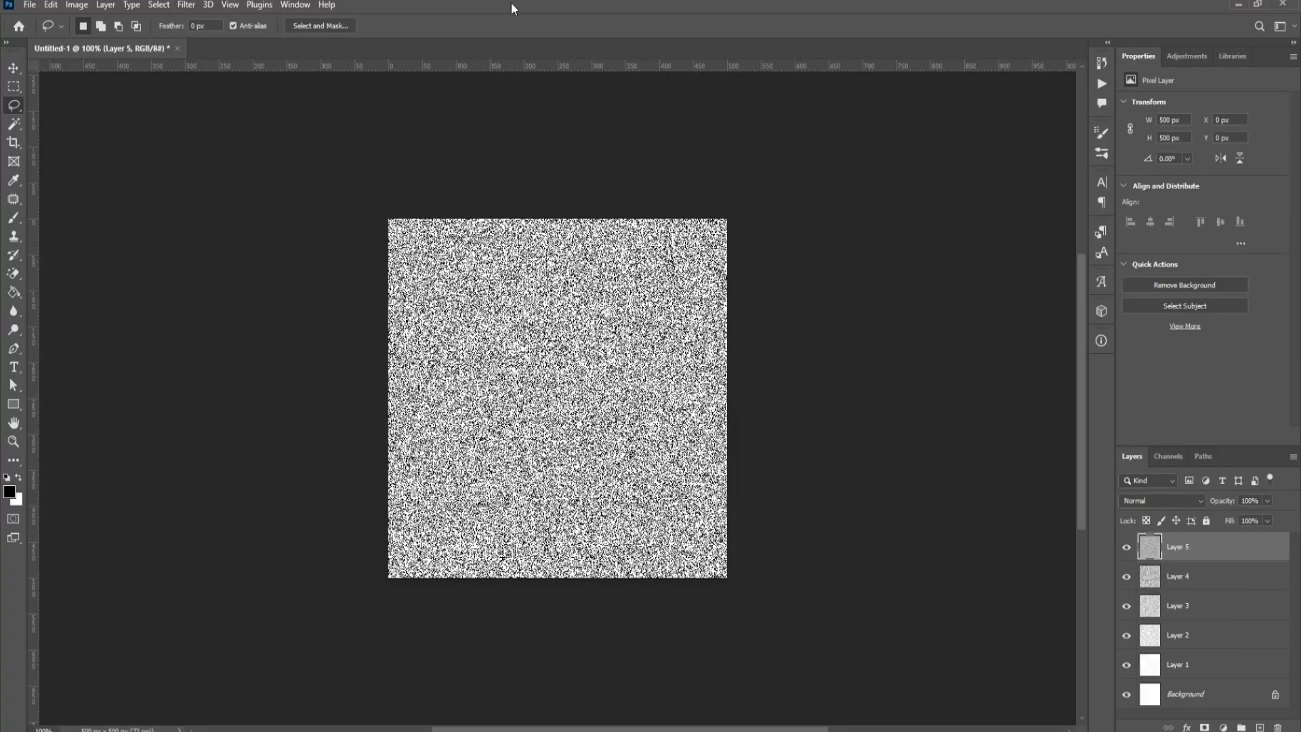
key("ctrl+t")
type("200")
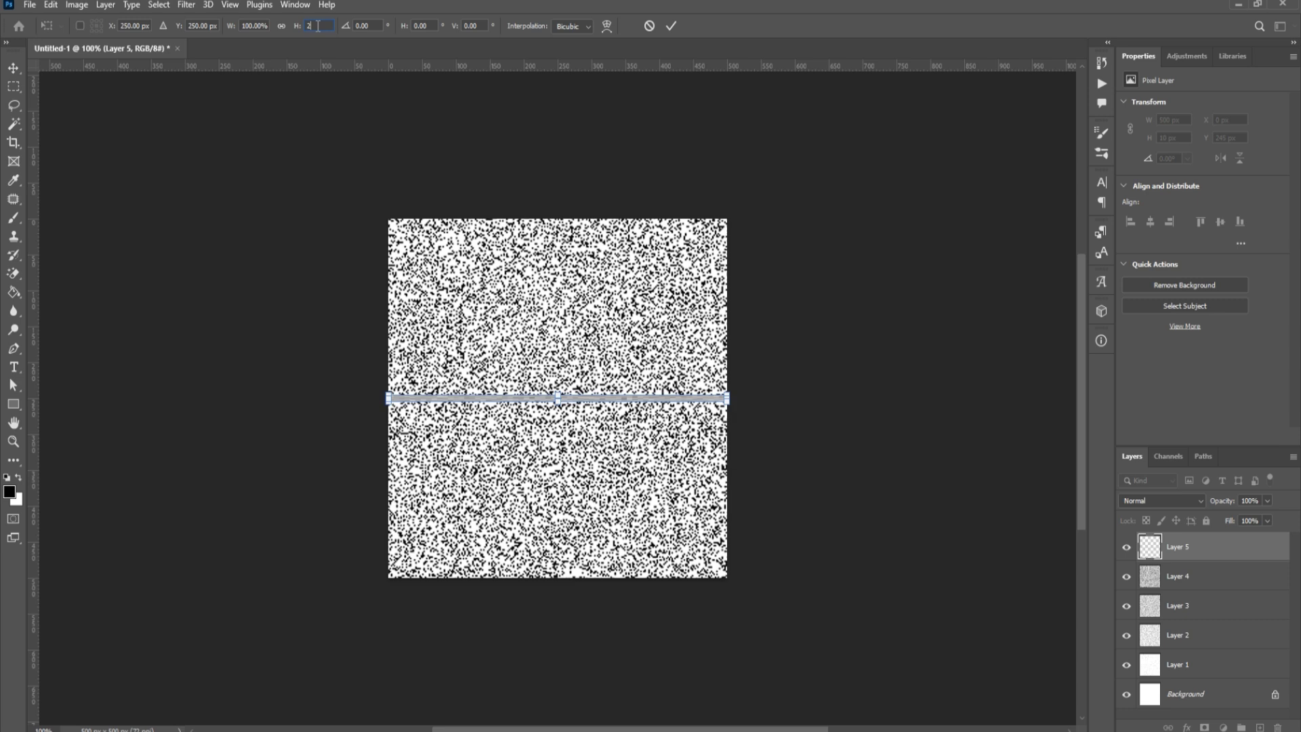
type("200")
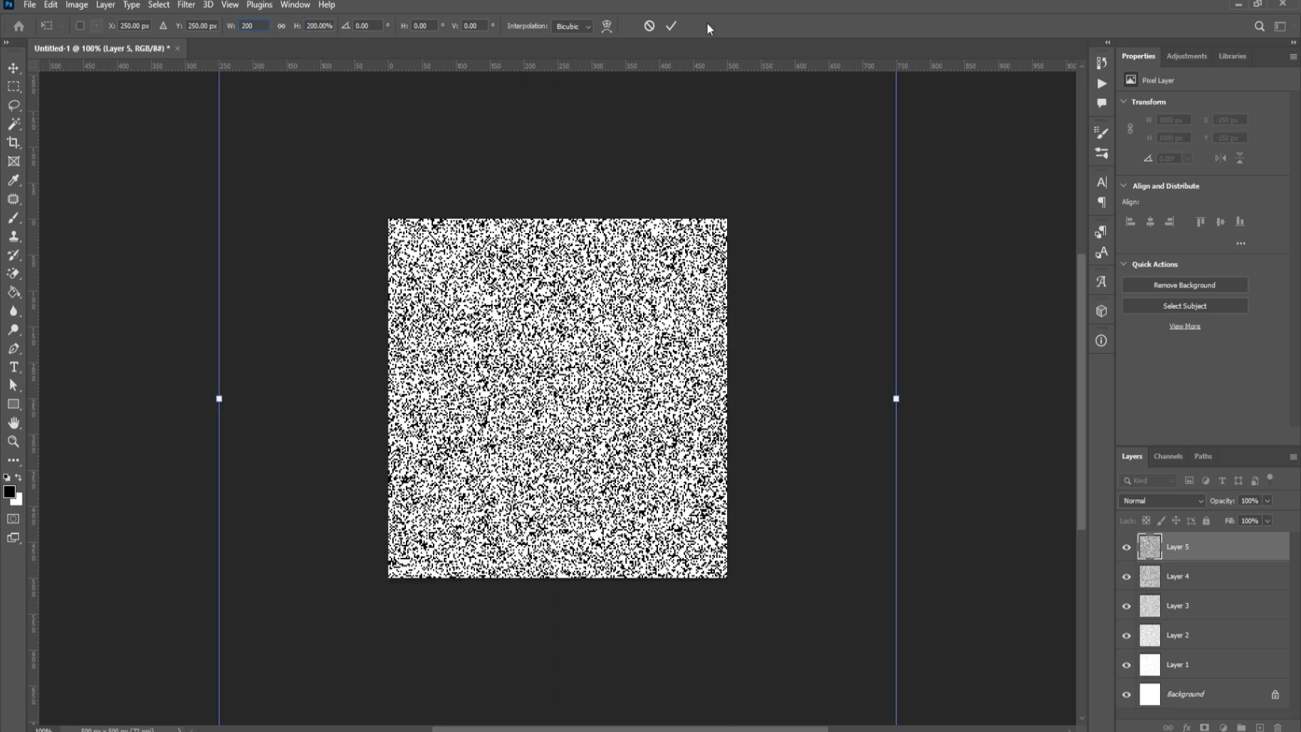
left_click(672, 28)
- Create a white-filled Layer 6 and bring up the Grain filter for it
key("ctrl+shift+alt+n")
key("ctrl+BackSpace")
left_click(187, 4)
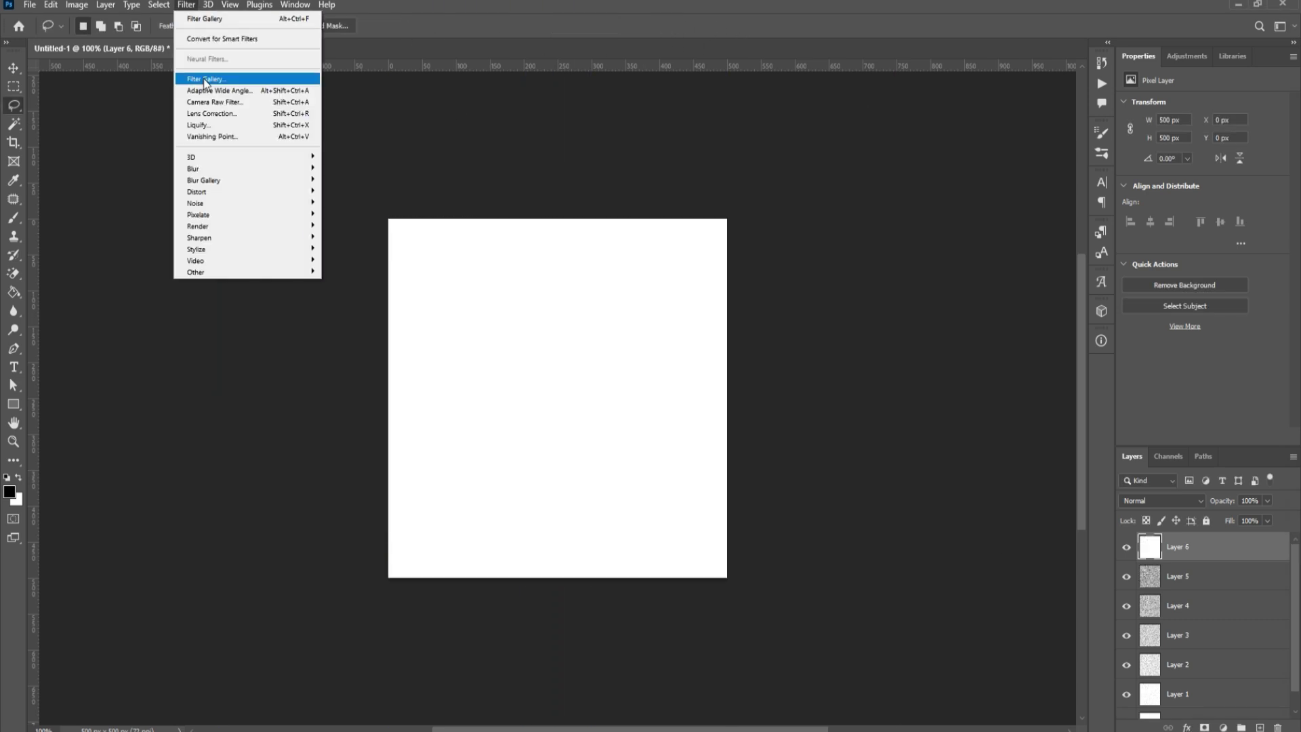
left_click(217, 76)
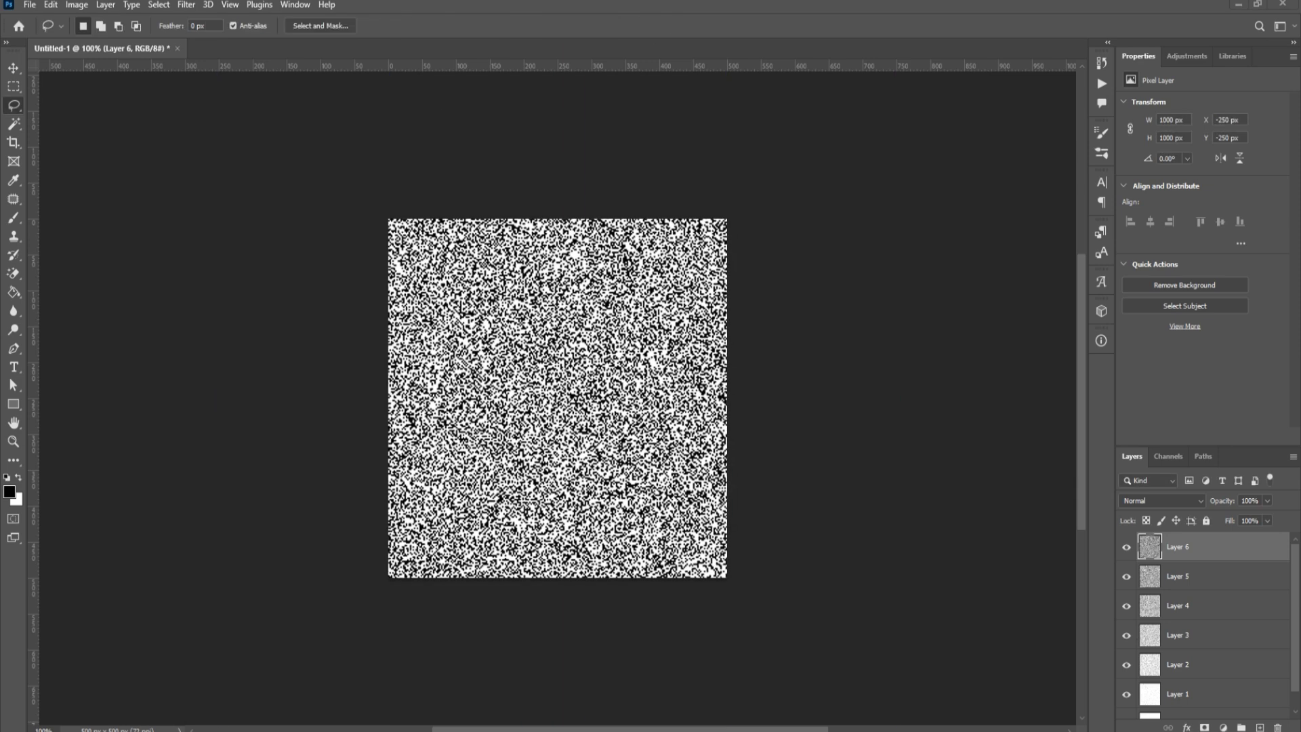
scroll(1216, 598, "down", 2)
- Set the grain layers' blend mode to Multiply
left_click(1165, 500)
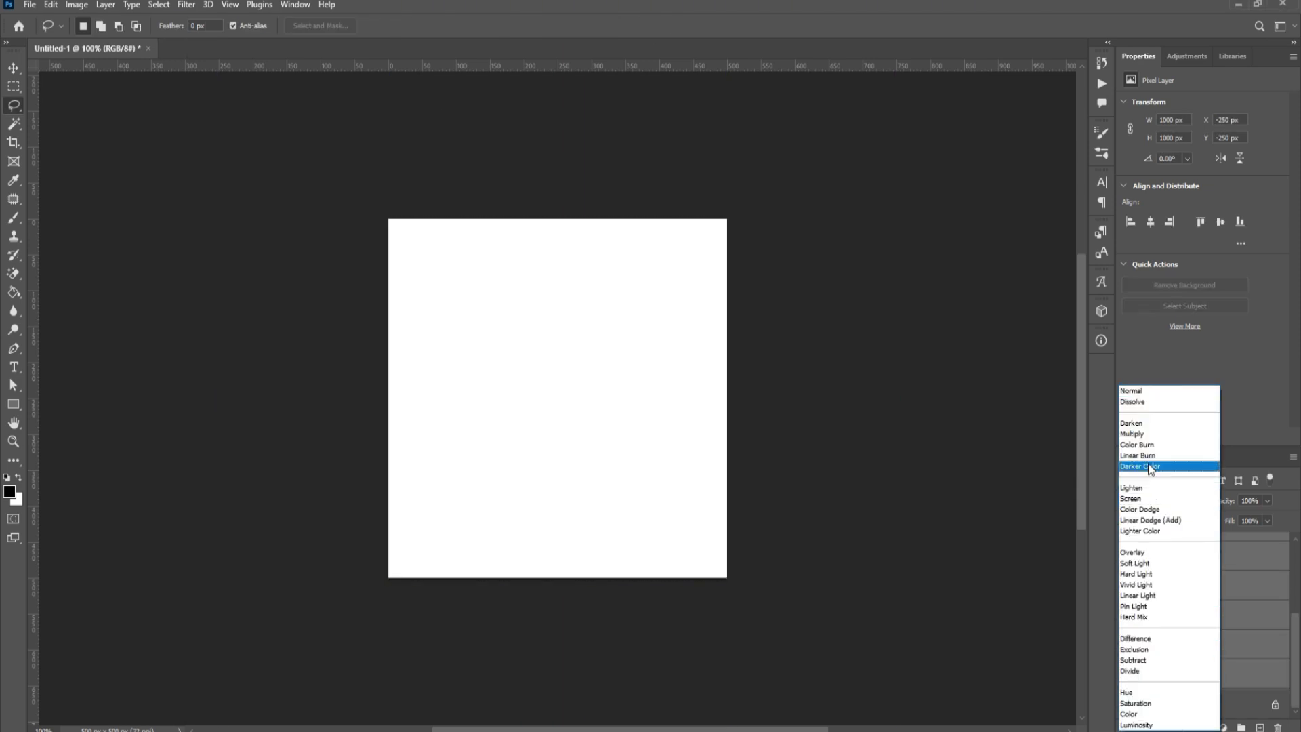
left_click(1136, 433)
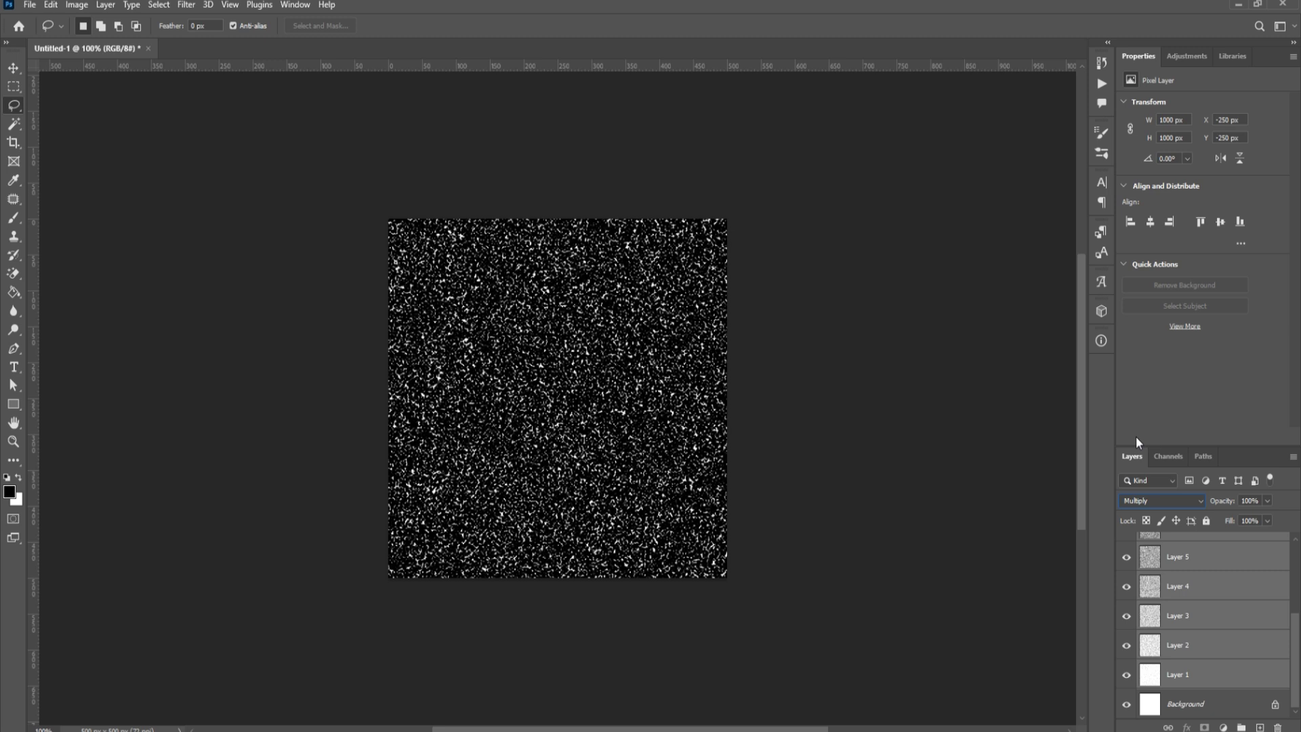
scroll(1205, 574, "up", 4)
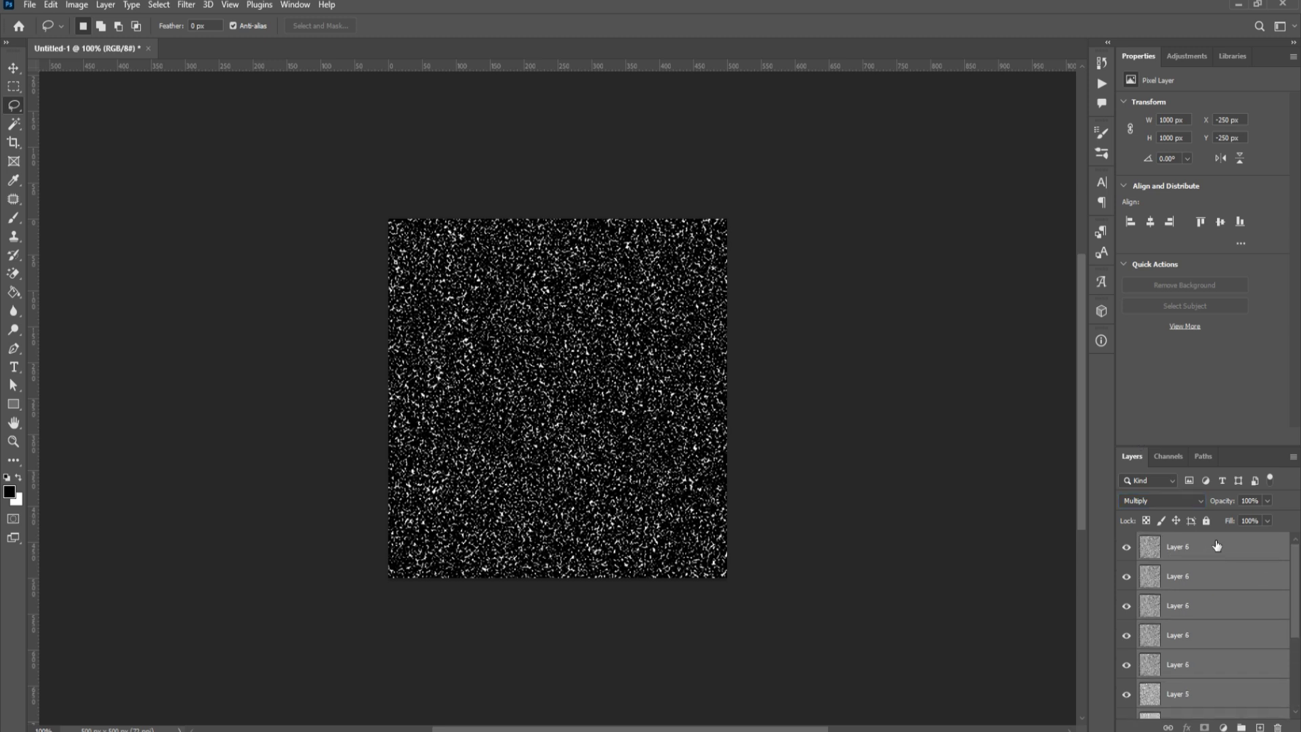
- Nudge each Layer 6 copy to a slightly different offset with the Move tool
left_click(1220, 546)
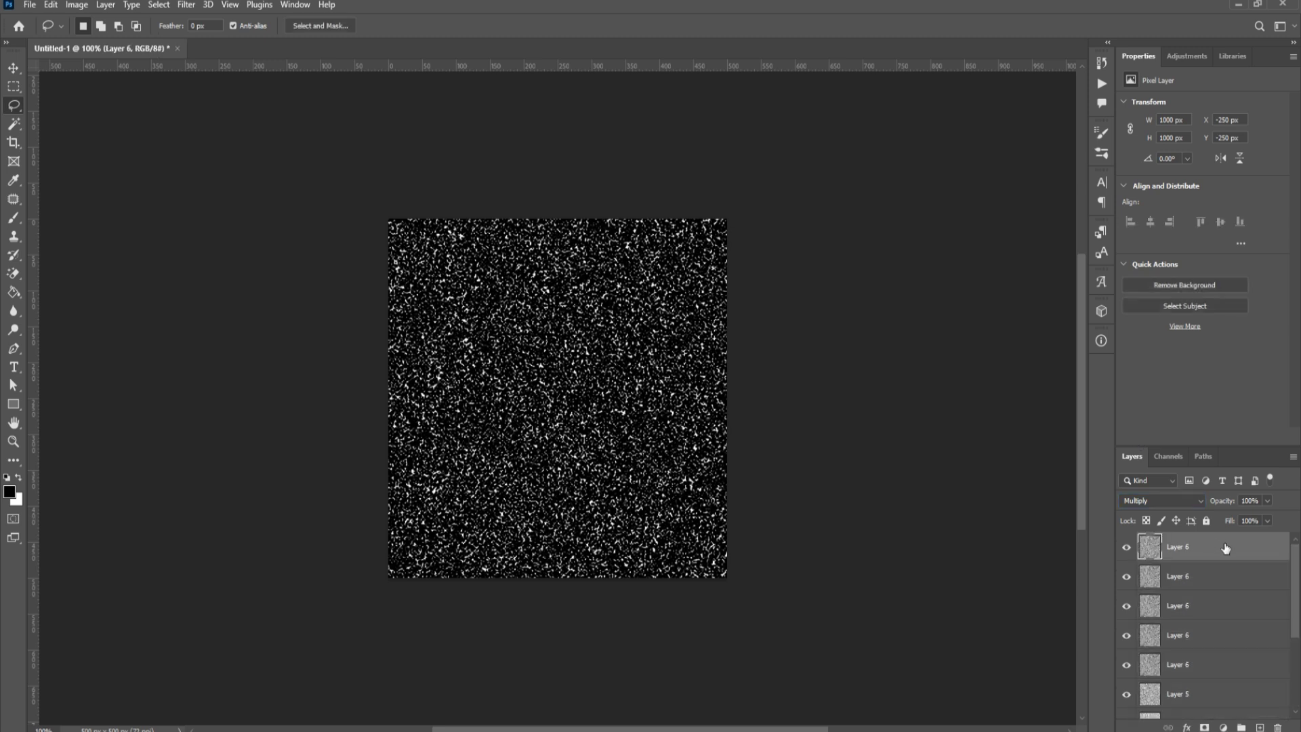
left_click(19, 70)
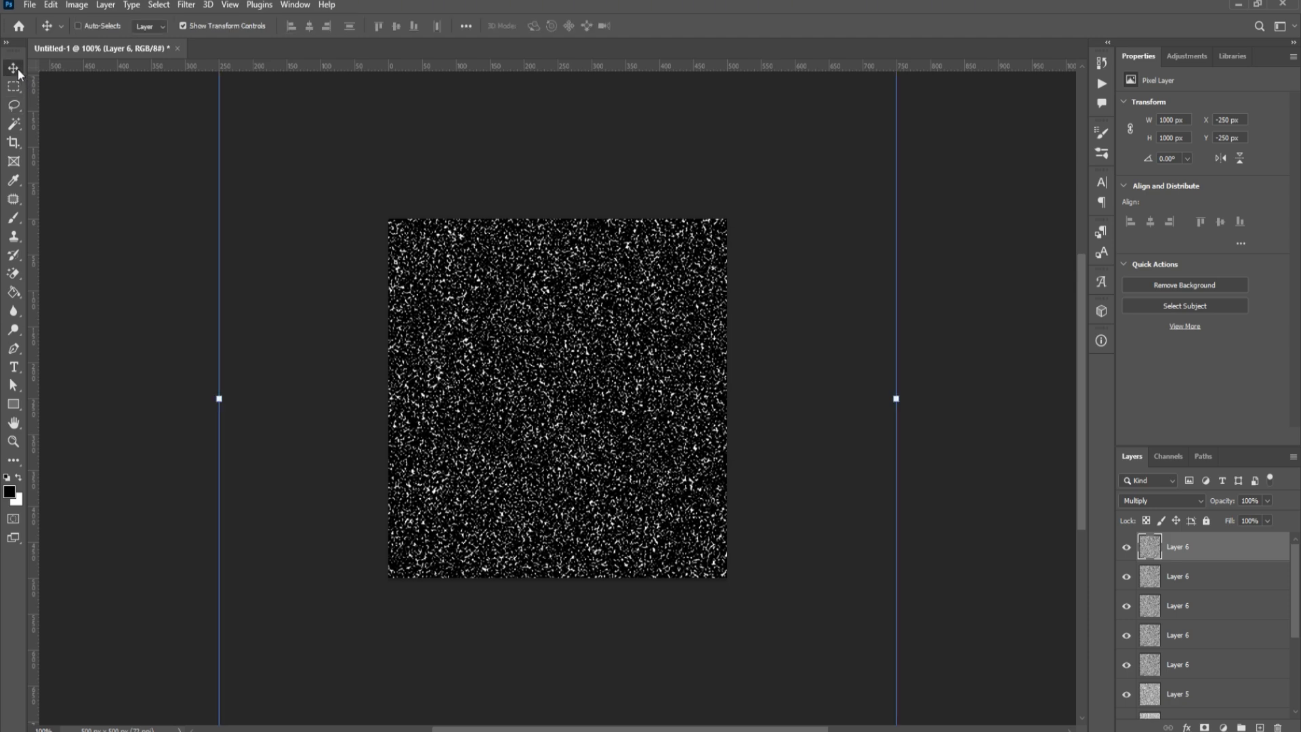
left_click_drag(671, 346, 654, 350)
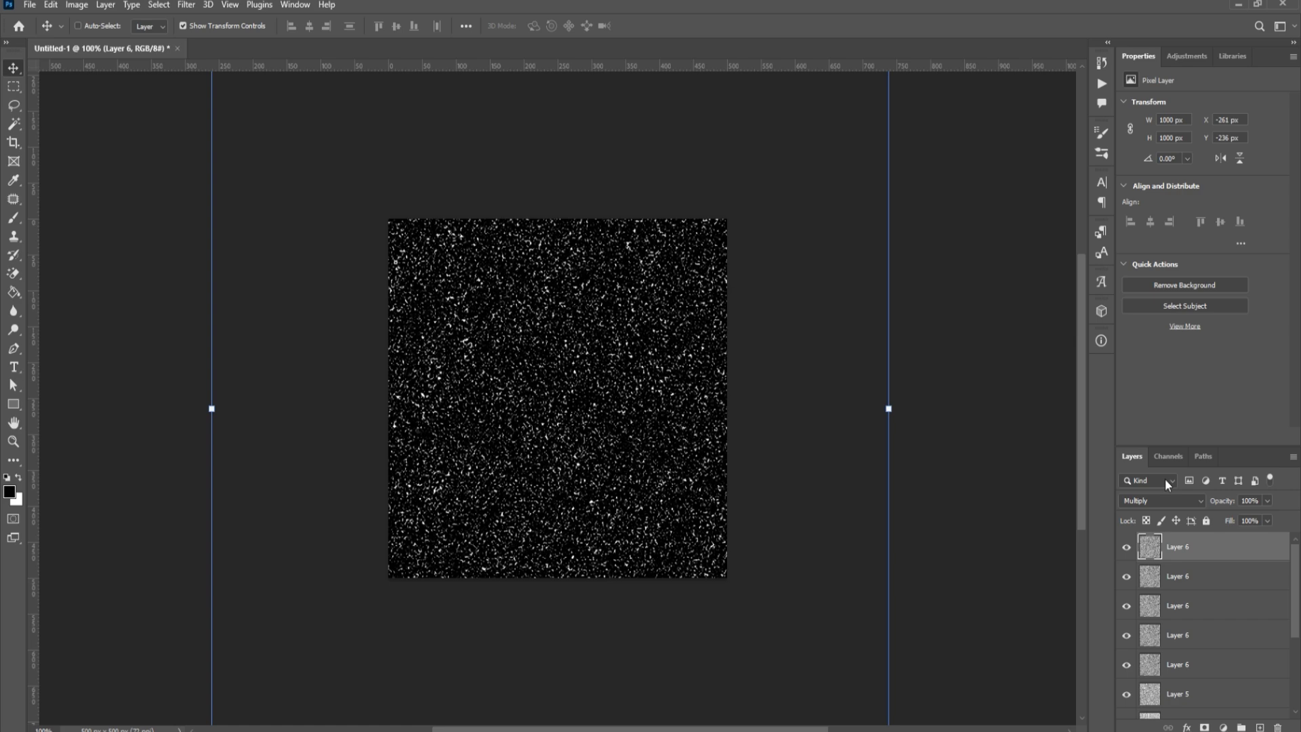
left_click(1179, 577)
left_click_drag(701, 449, 711, 447)
left_click(1179, 605)
left_click_drag(619, 489, 621, 474)
key("alt+bracketleft")
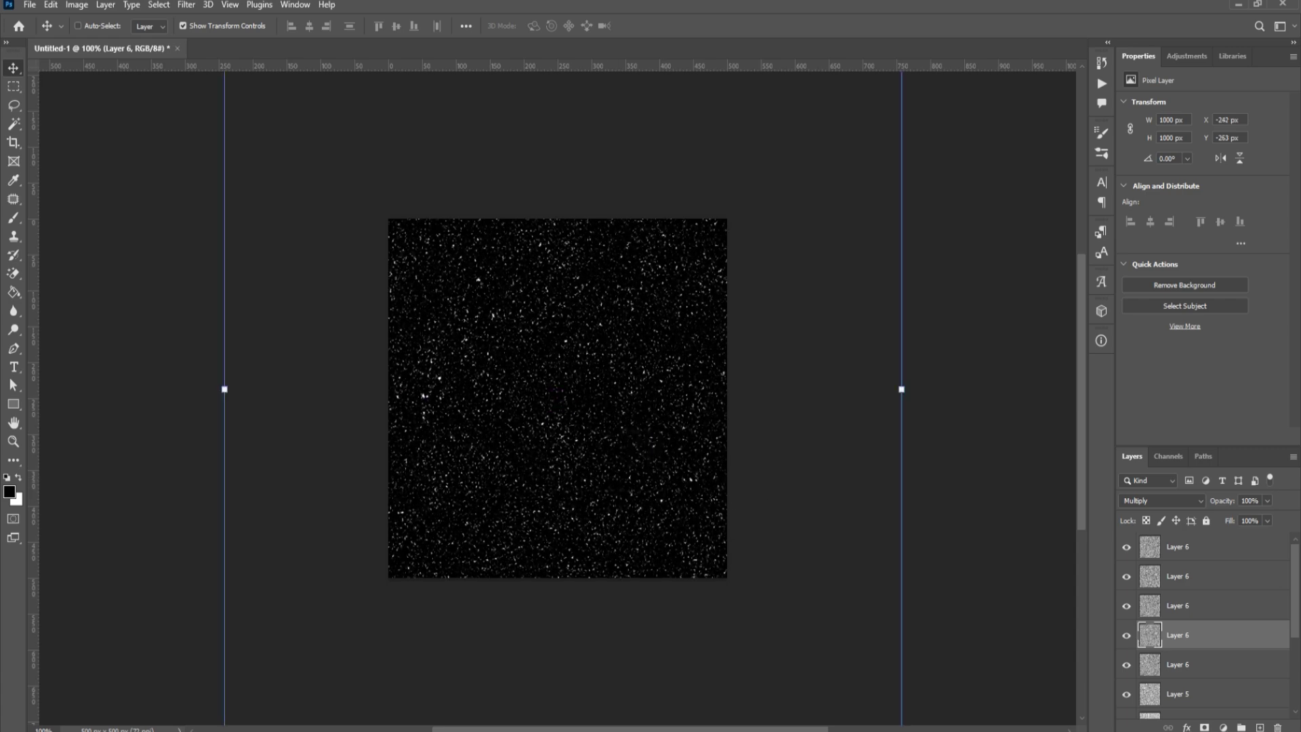
left_click(1127, 640)
- Hide all of the Layer 6 copies
left_click(1126, 640)
left_click(1127, 569)
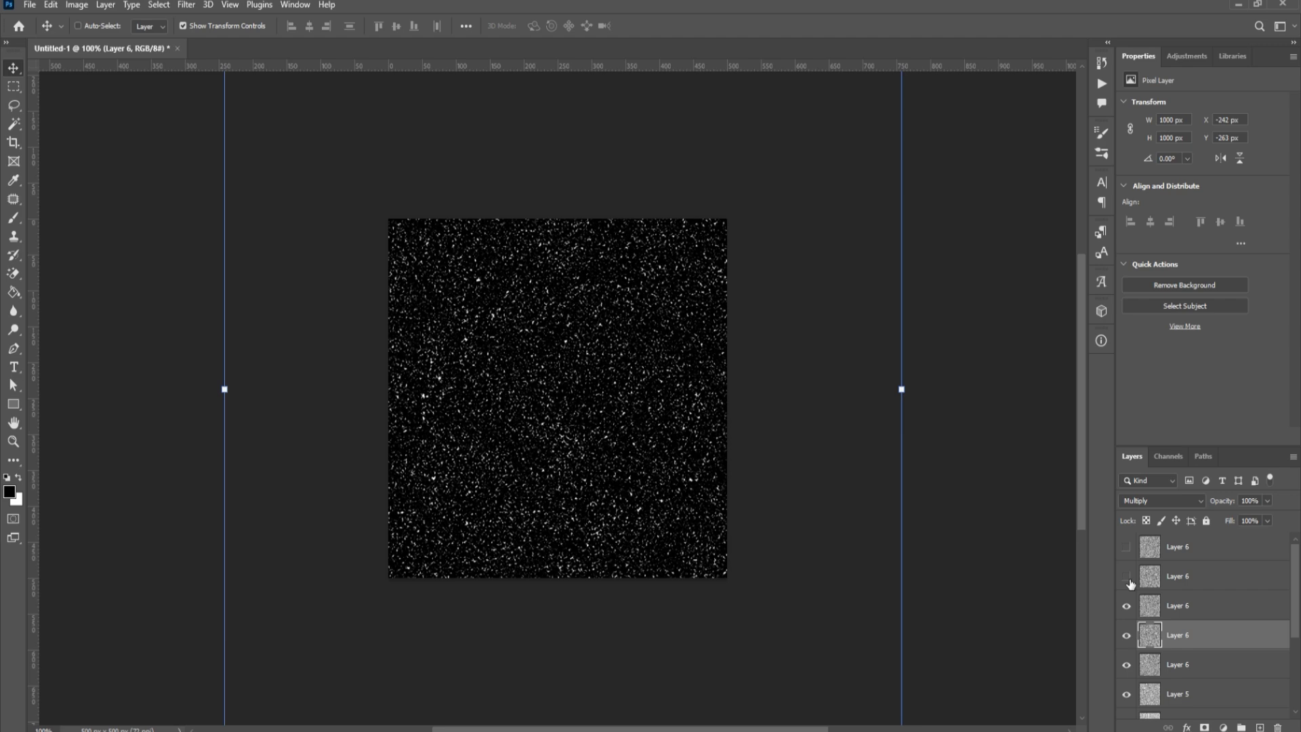
left_click(1127, 606)
left_click(1126, 635)
scroll(1127, 631, "down", 1)
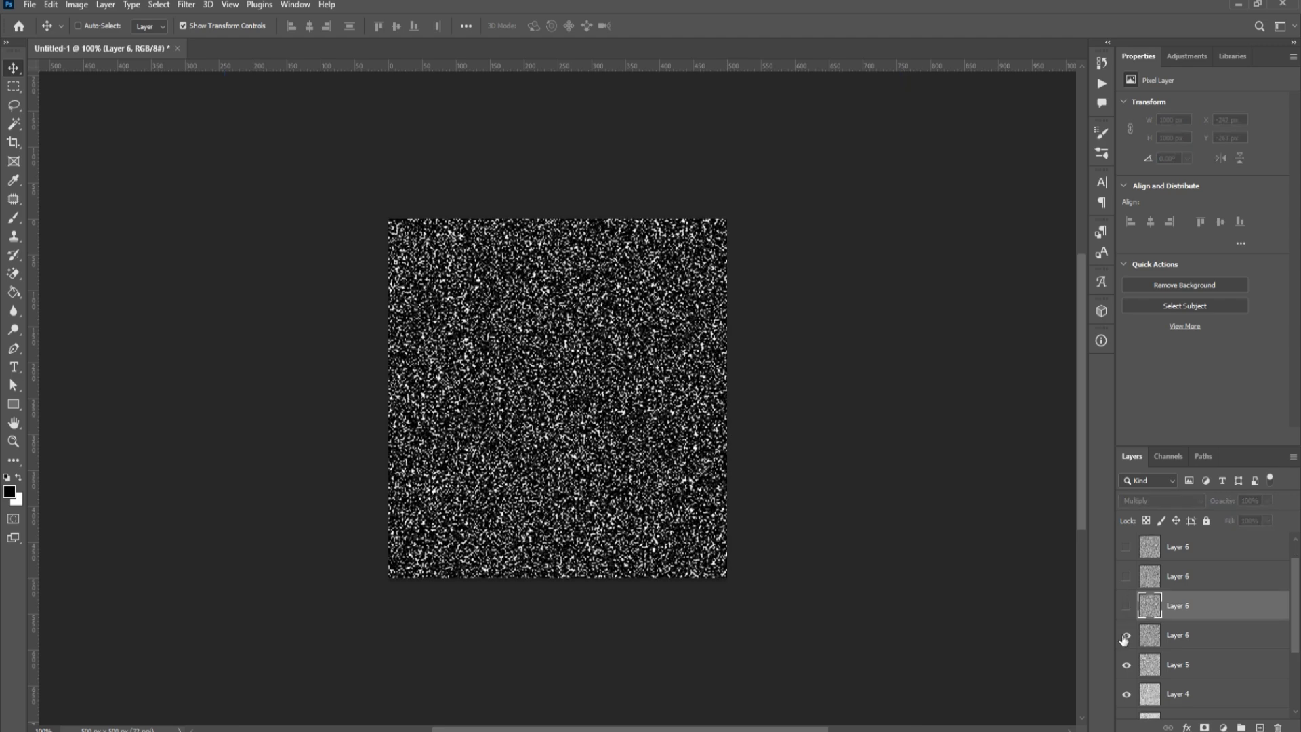
left_click(1126, 635)
- Hide Layers 5, 4, 3 and 2, leaving only sparse dots on white
left_click(1126, 664)
left_click(1127, 693)
scroll(1234, 647, "down", 2)
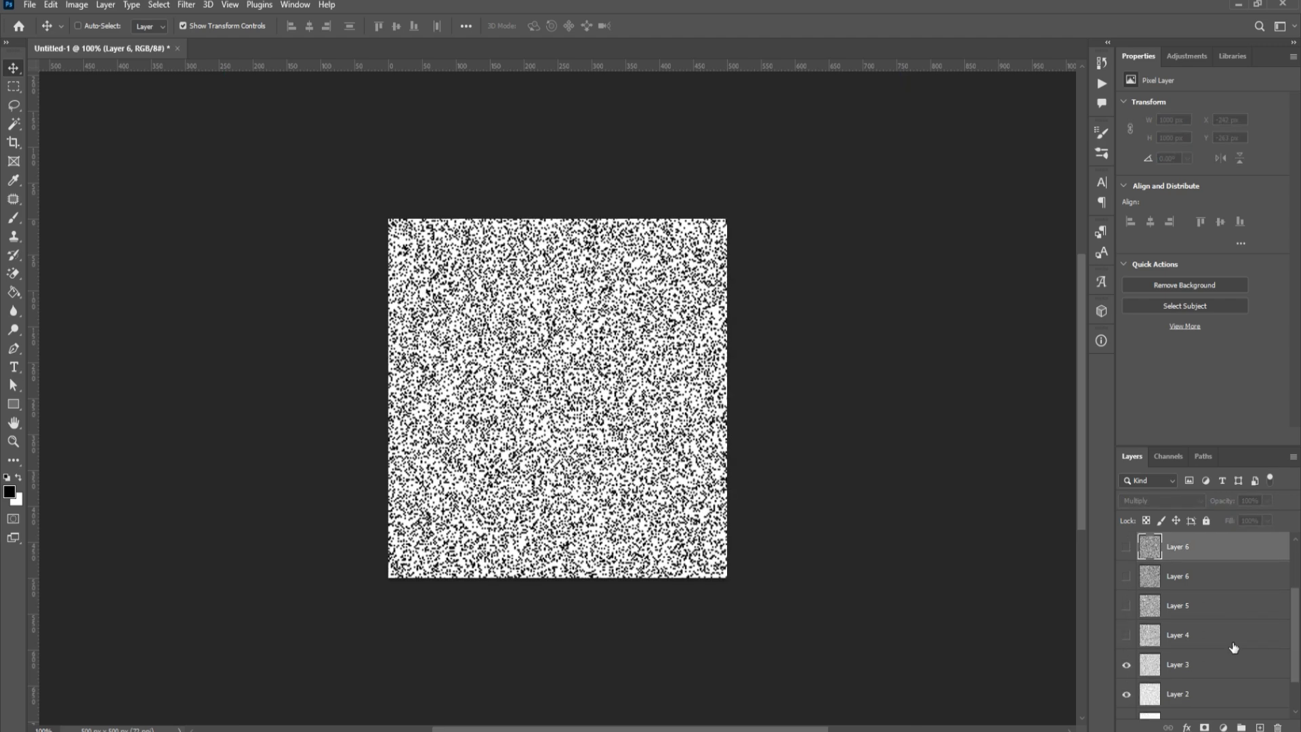
left_click(1127, 668)
scroll(1177, 667, "down", 2)
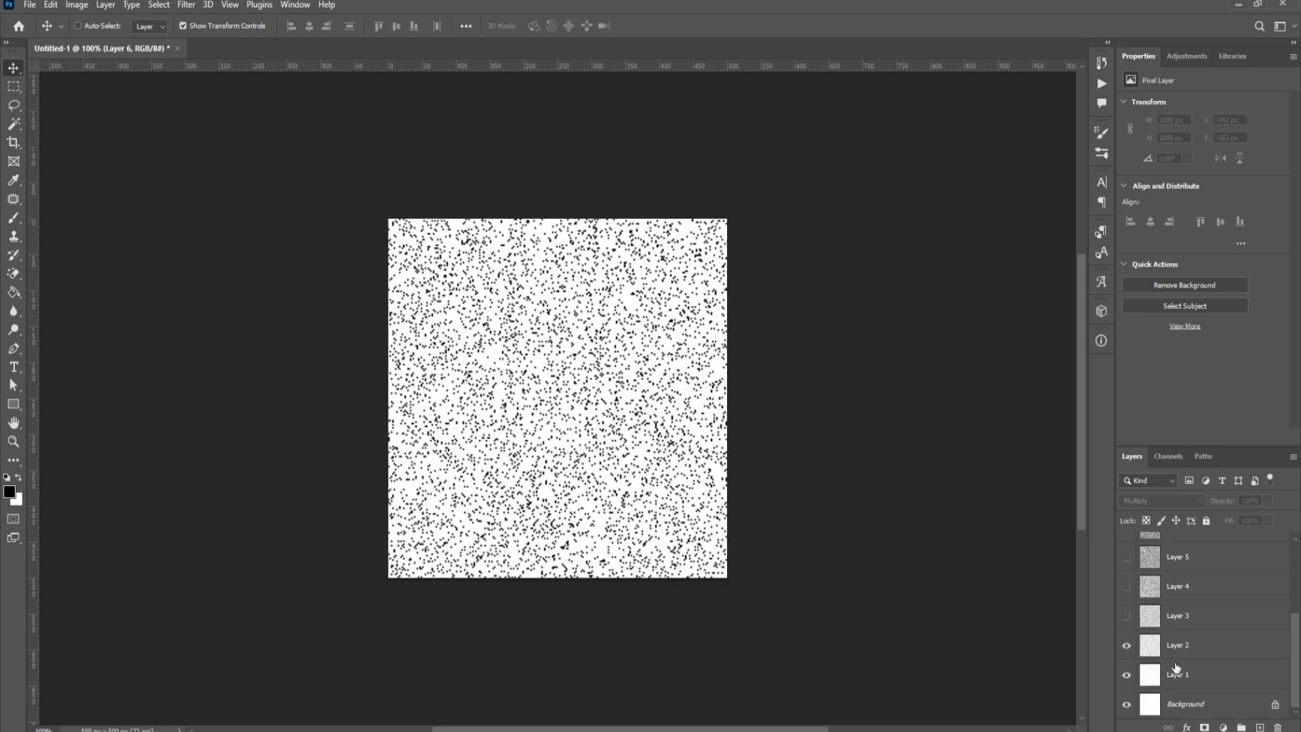
left_click(1126, 645)
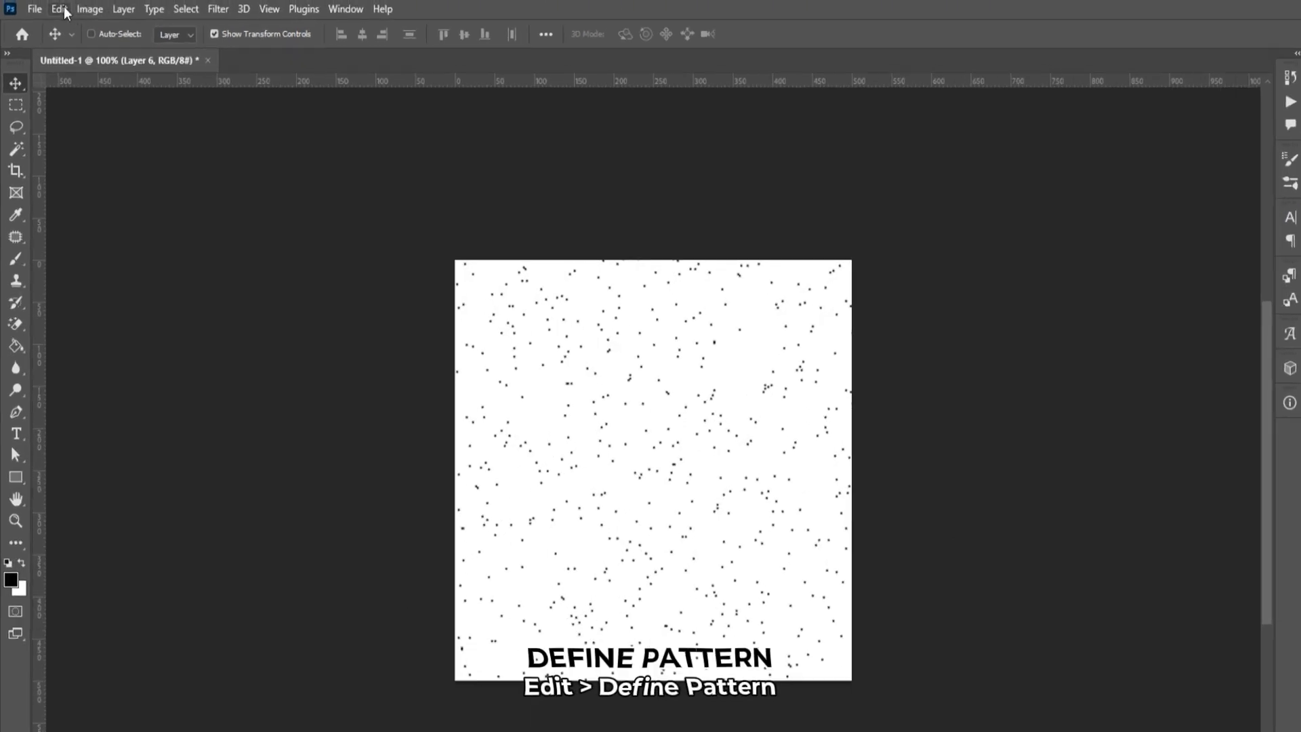
left_click(51, 4)
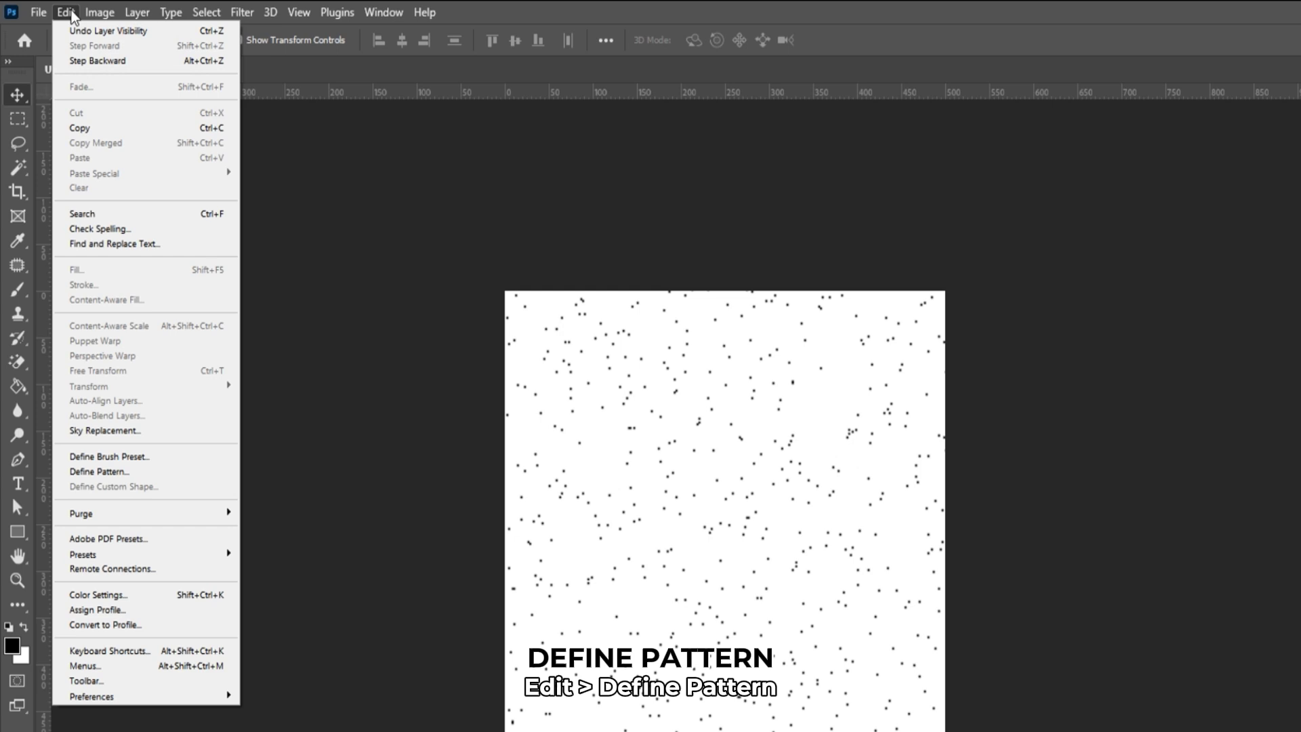
- Define the sparse dot texture as the pattern stipple-01
left_click(136, 471)
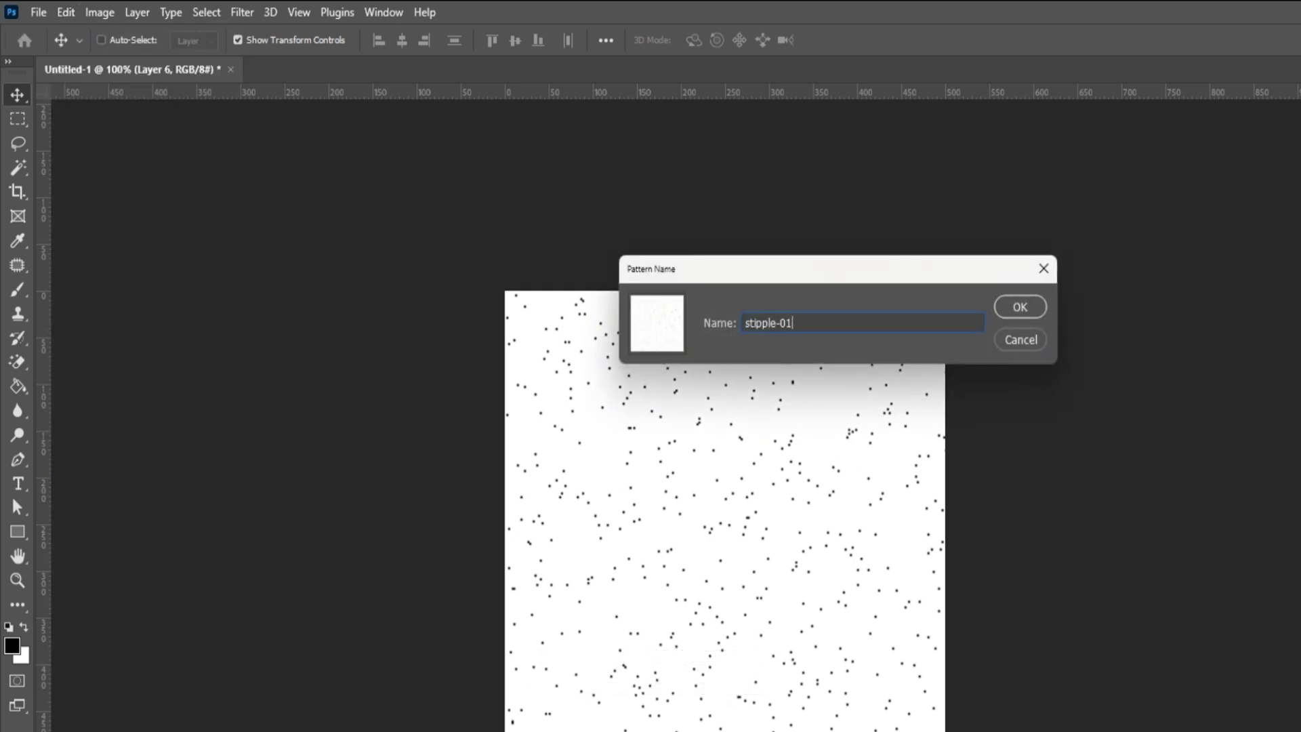
type("stipple-01")
left_click(1018, 306)
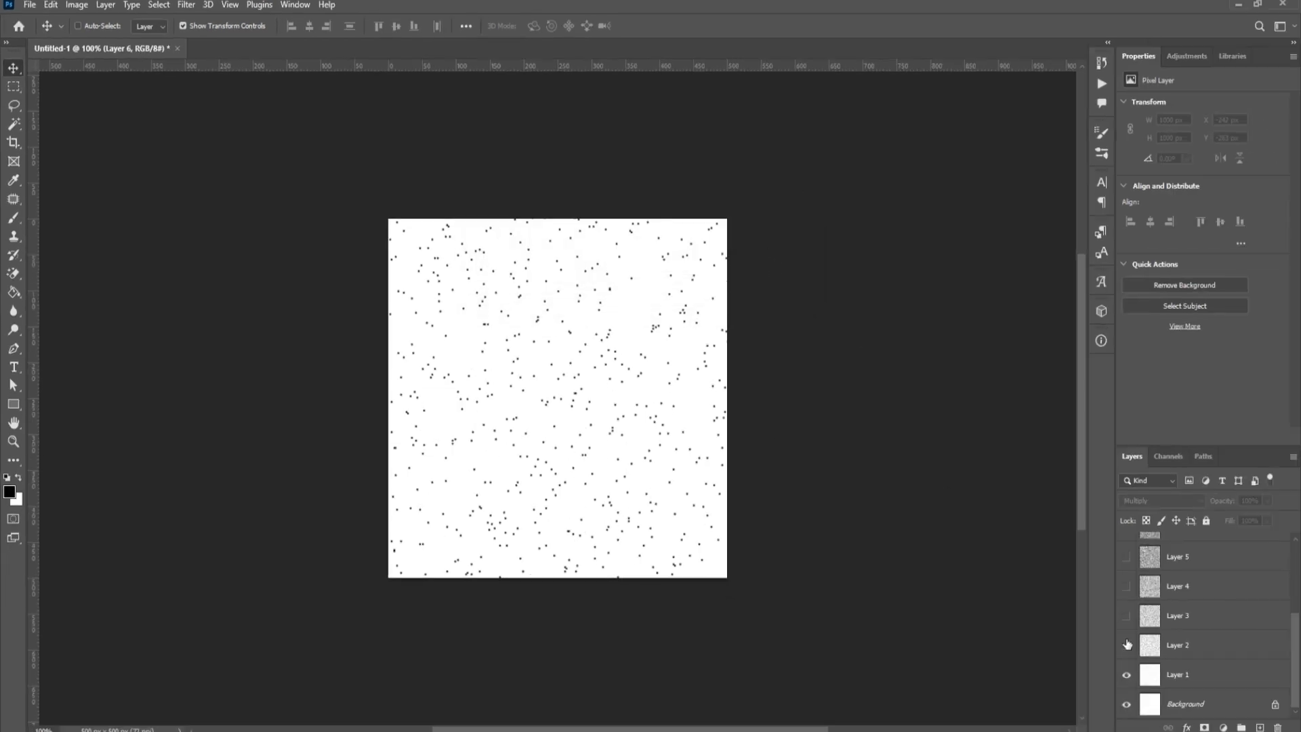
- Turn Layer 2 back on and define the denser dots as another pattern
left_click(1127, 646)
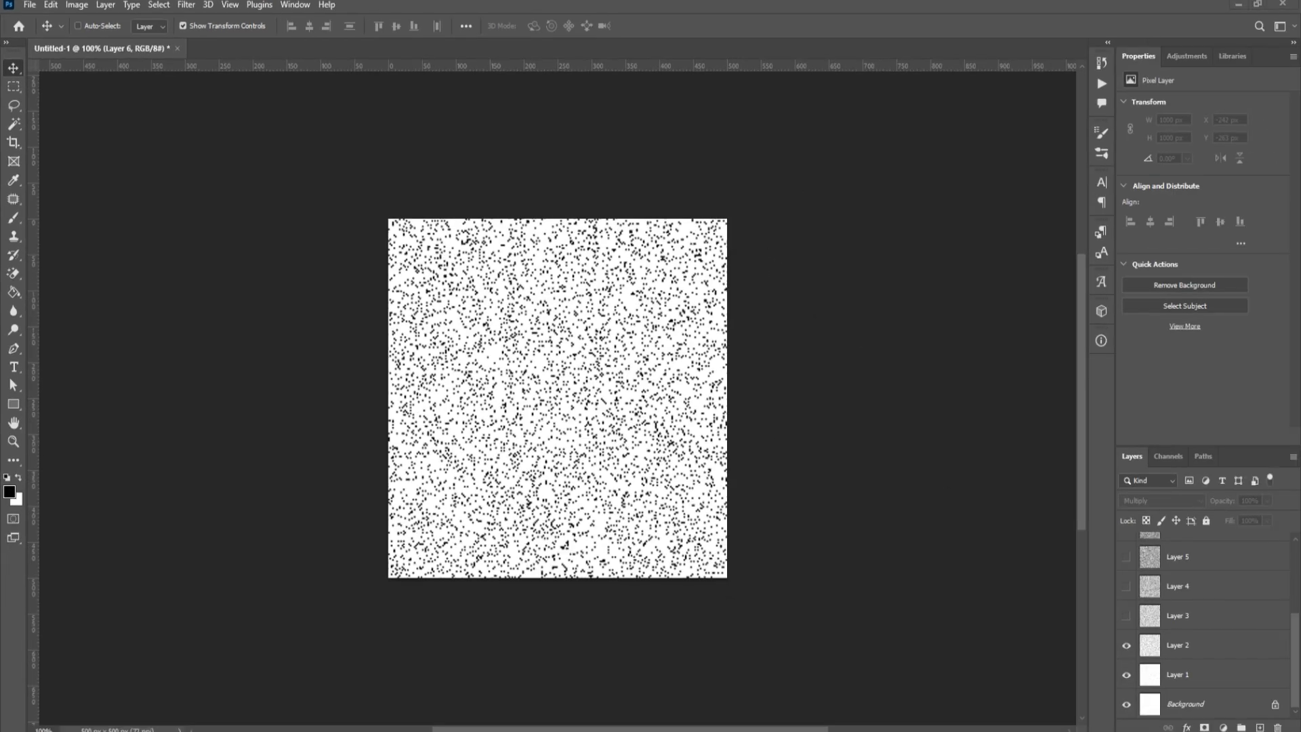
left_click(51, 4)
left_click(74, 357)
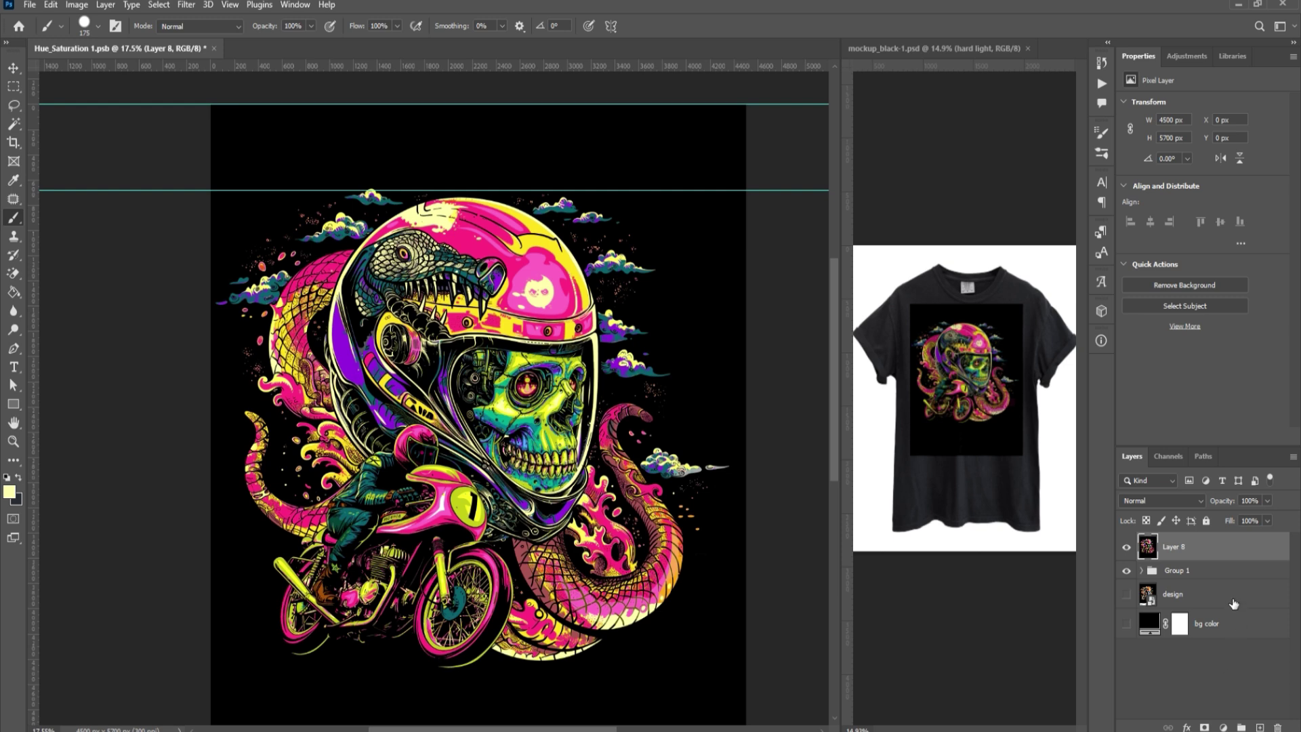
- Stamp a merged copy of the artwork and add a Black & White adjustment layer
key("ctrl+shift+alt+e")
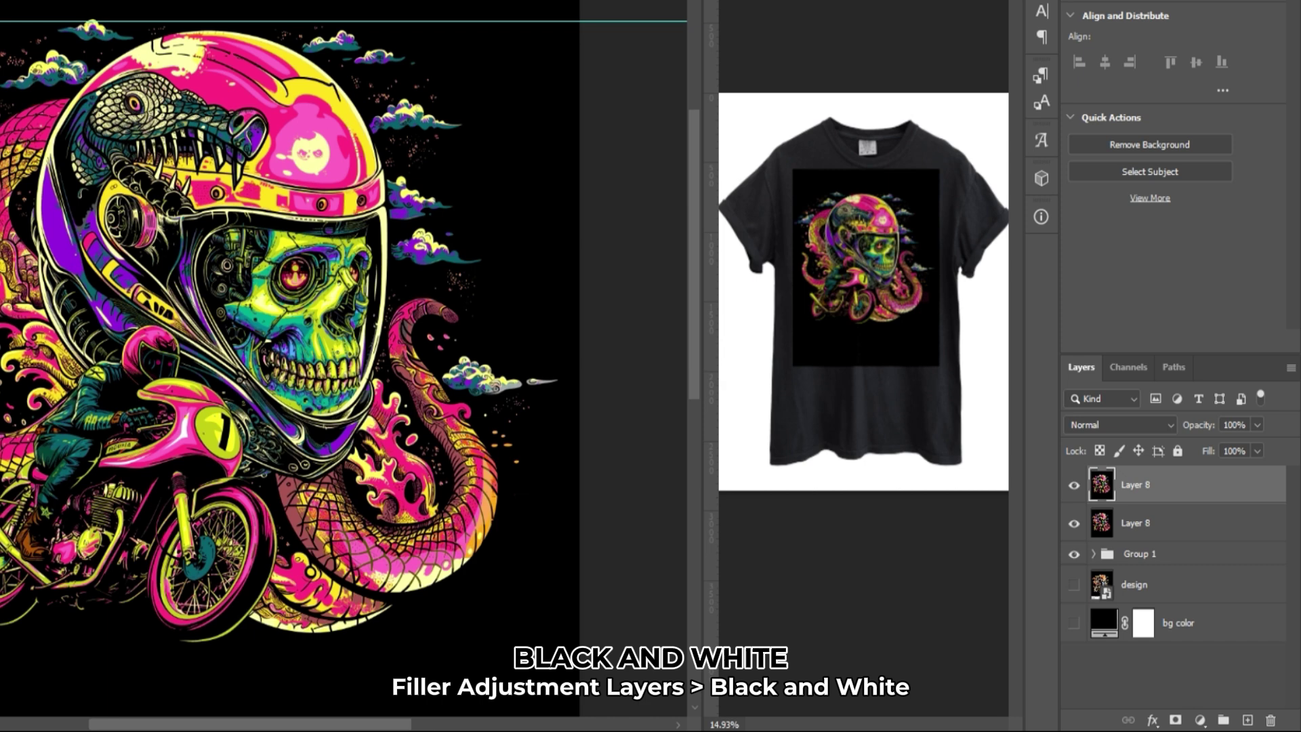
left_click(1200, 721)
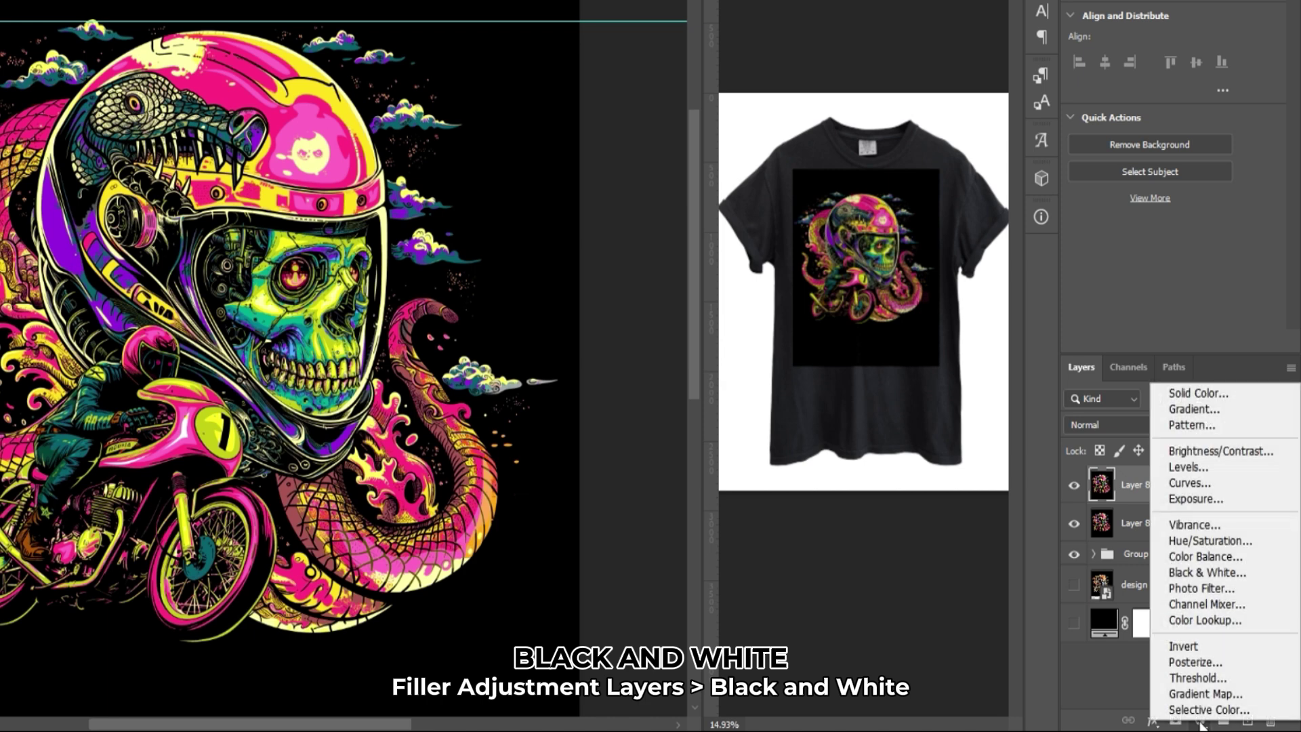
left_click(1207, 573)
- Add a Posterize 2 adjustment layer and raise its Levels to 9
left_click(1201, 721)
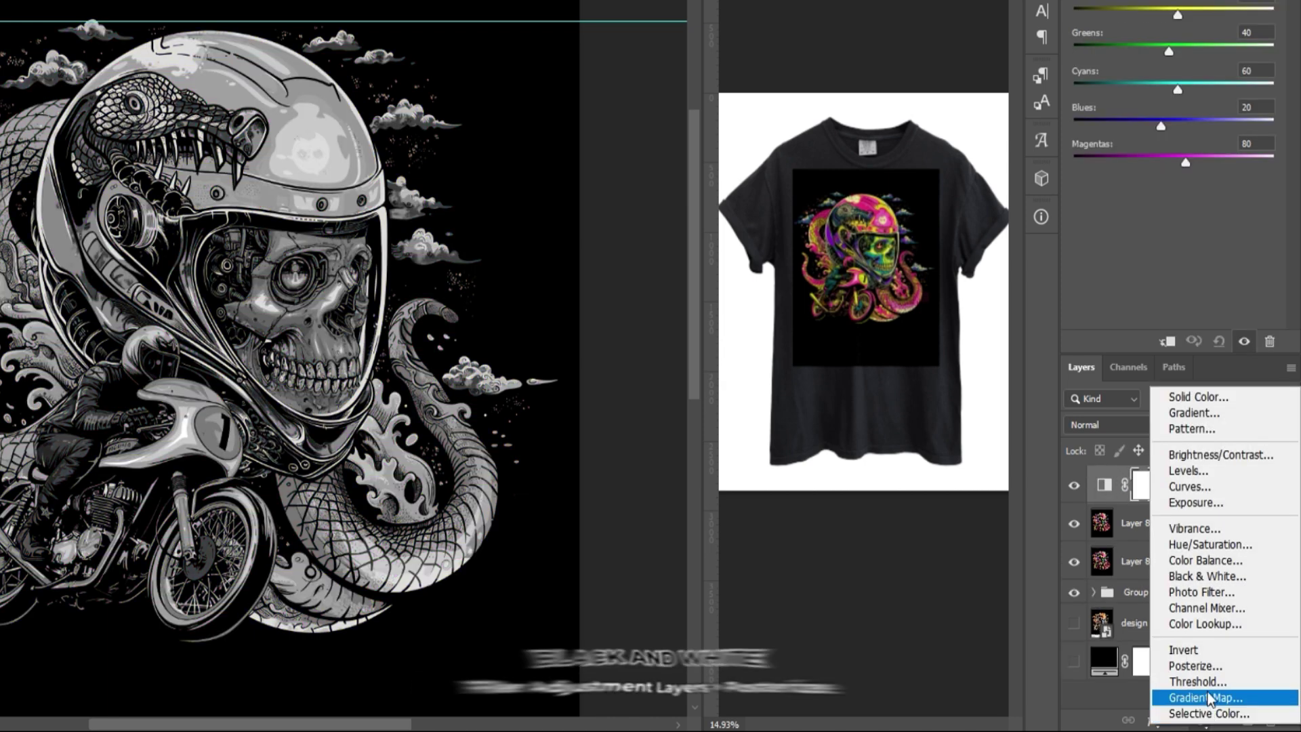
left_click(1203, 665)
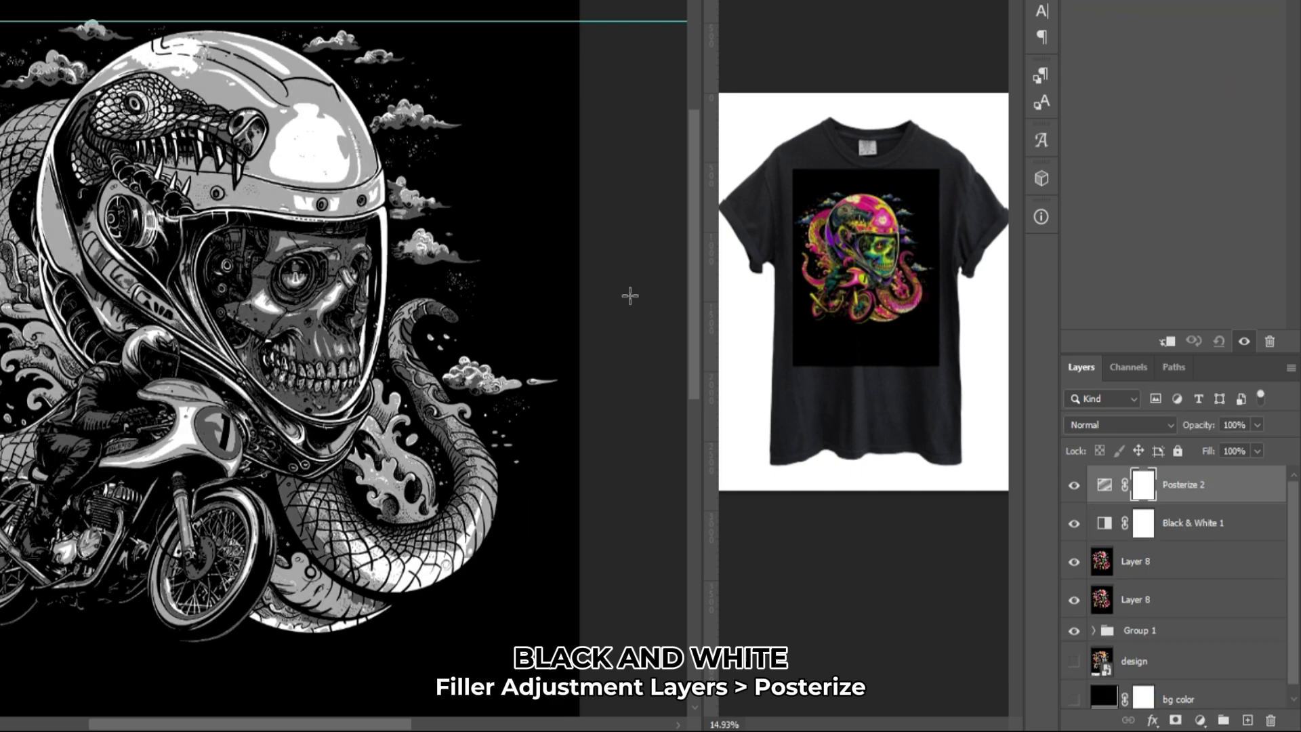
key("ctrl+plus")
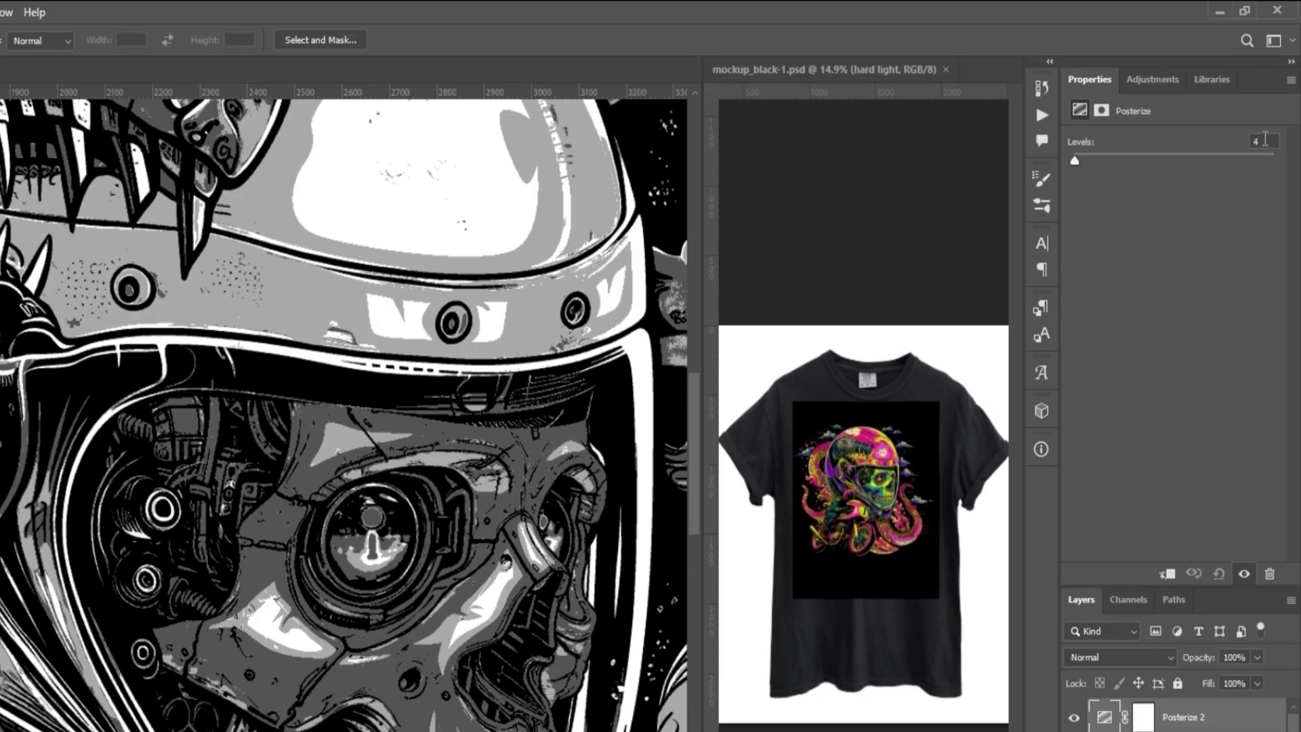
left_click(1264, 139)
key("Up")
key("Up")
key("Up")
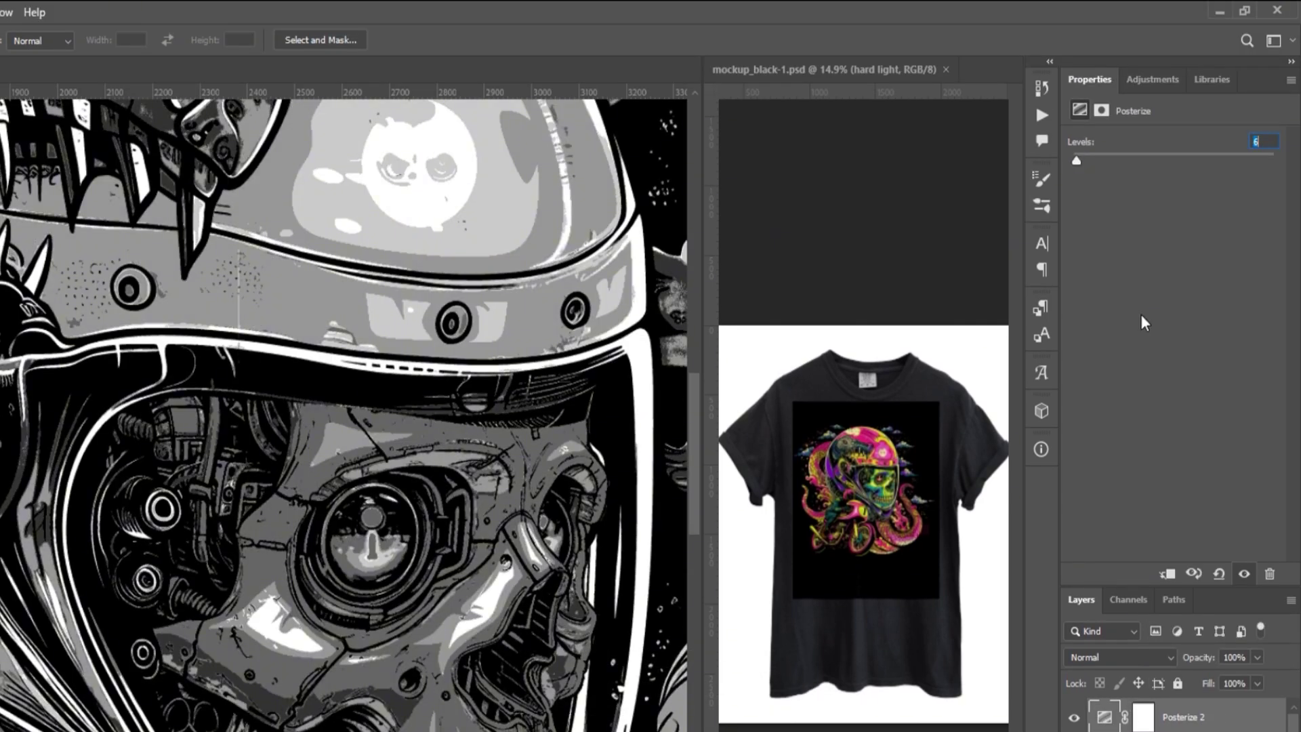
key("Up")
key("Up")
key("Up")
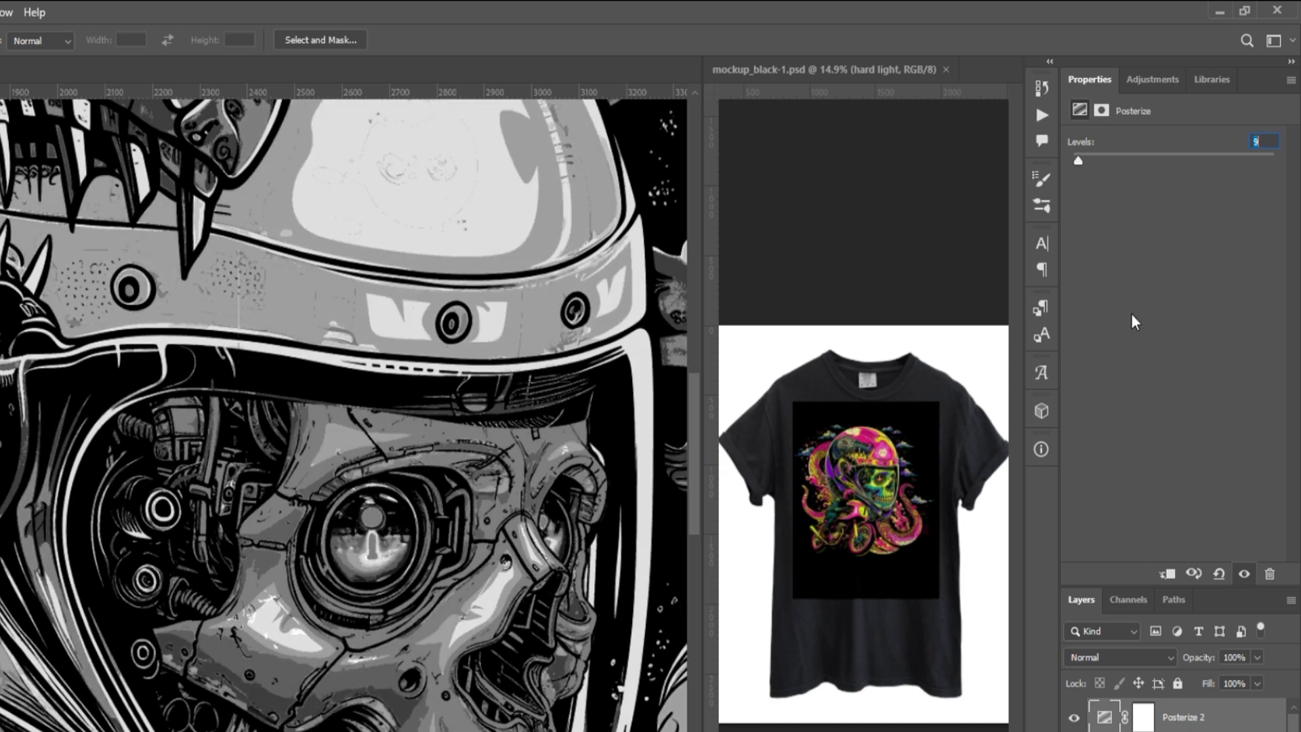
- Create empty Layer 9 and Magic Wand-select the palest grey tone at Tolerance 0, non-contiguous, all layers
type("9")
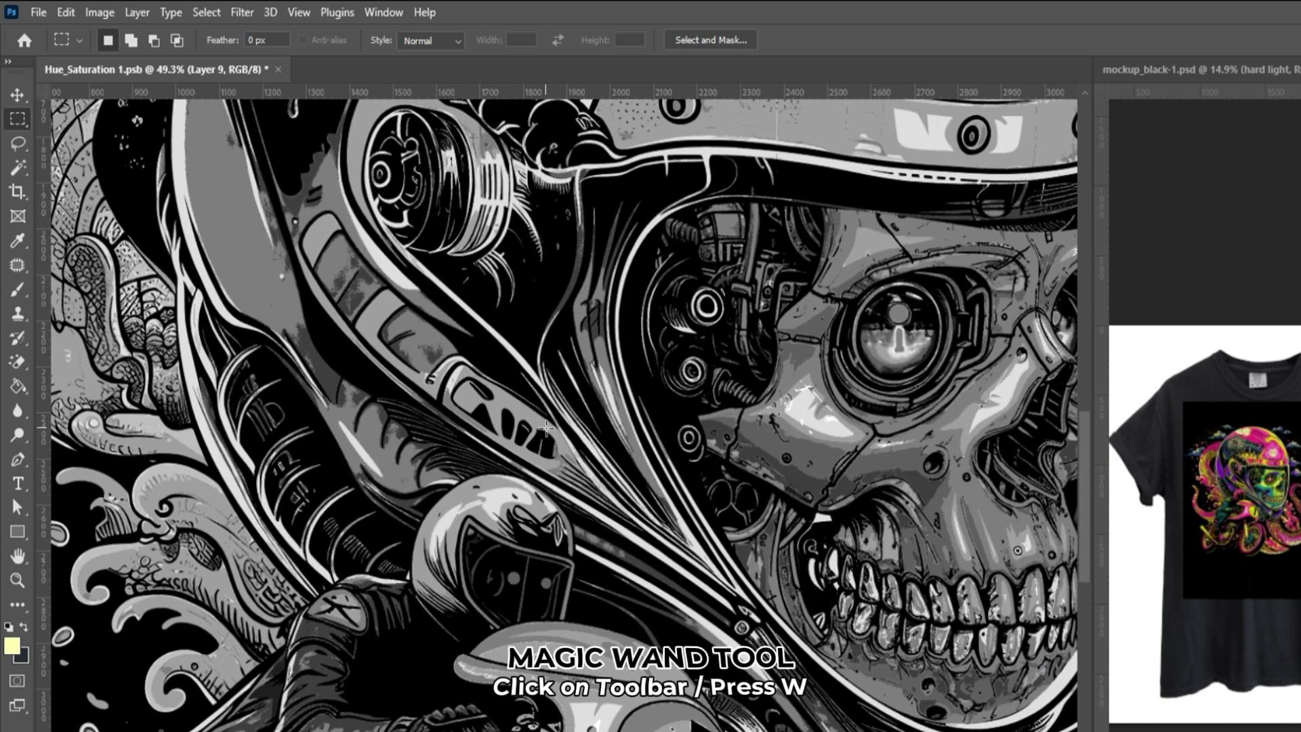
left_click(19, 169)
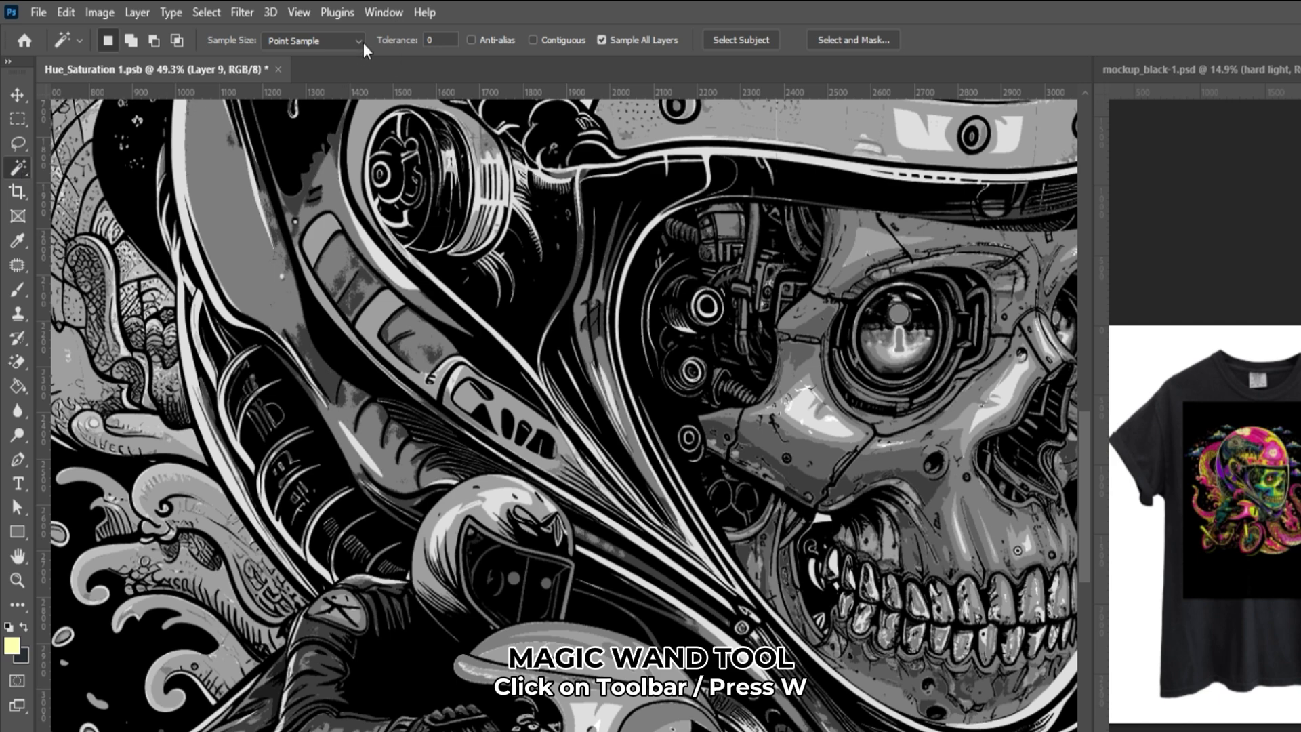
left_click(421, 42)
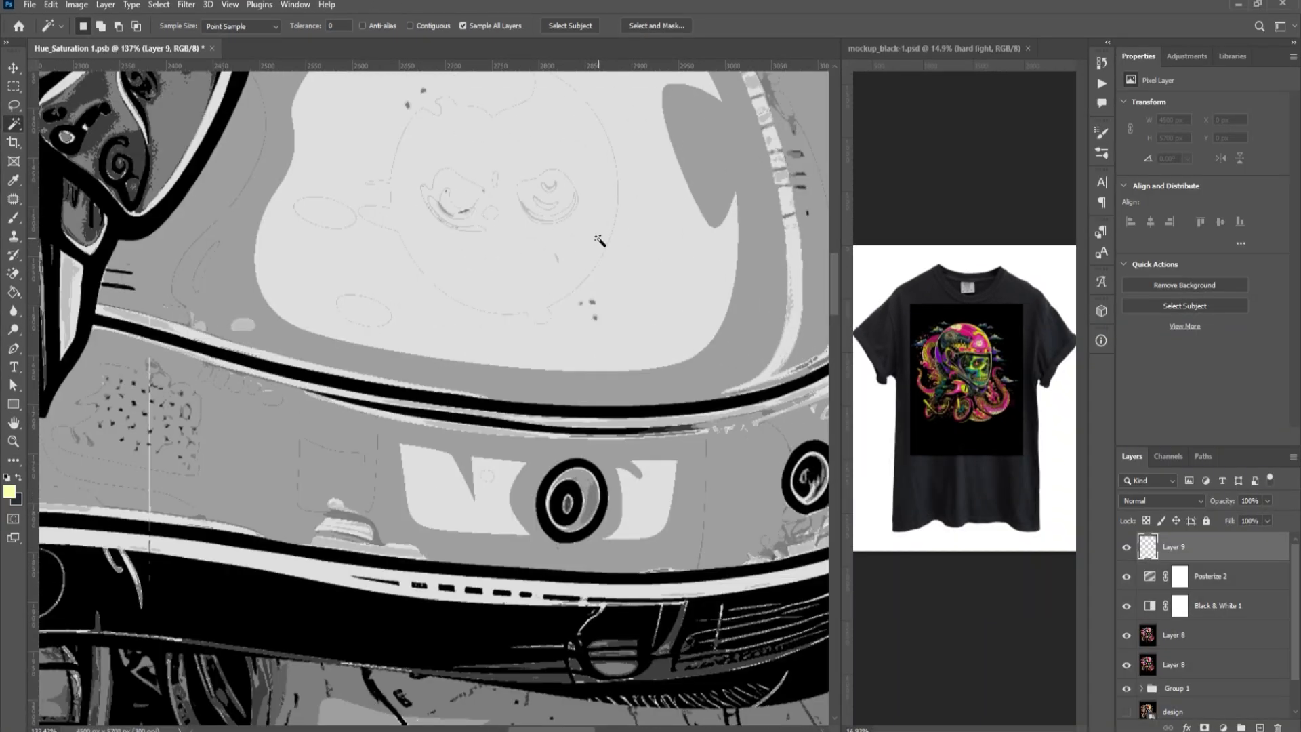
left_click(437, 160)
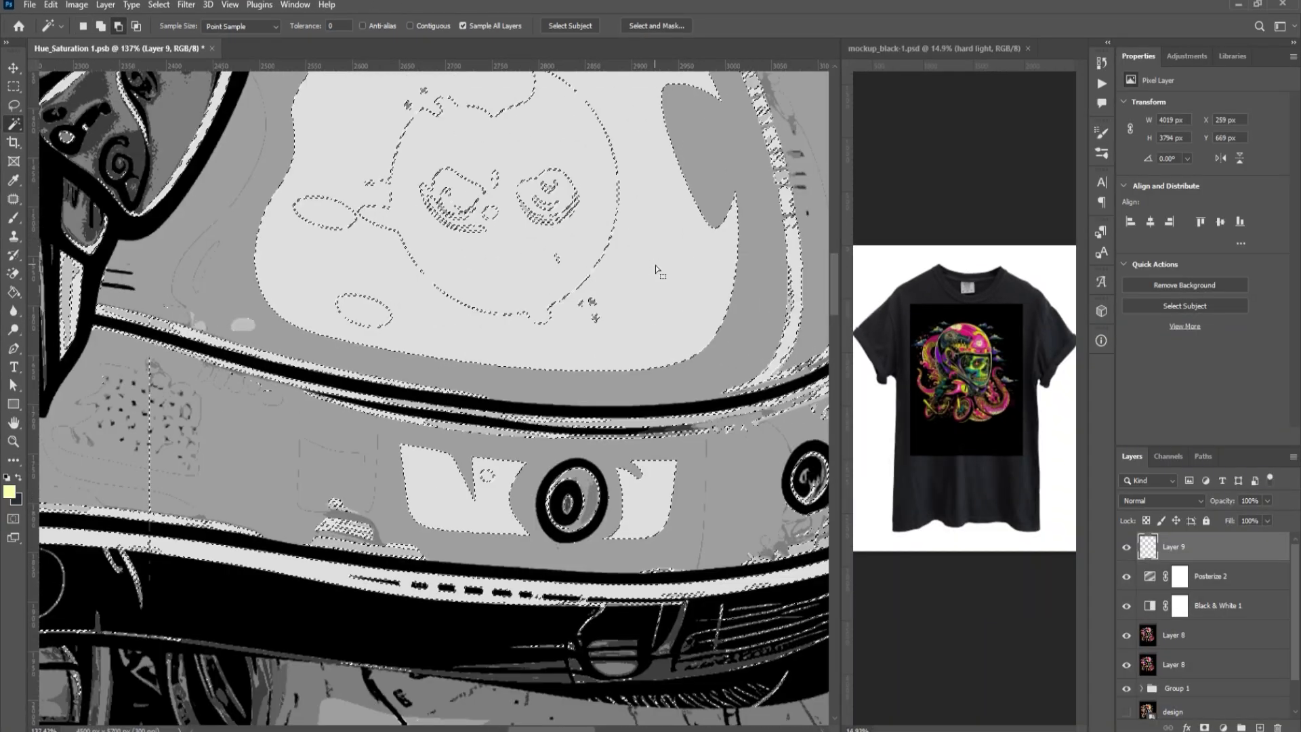
scroll(437, 160, "down", 5)
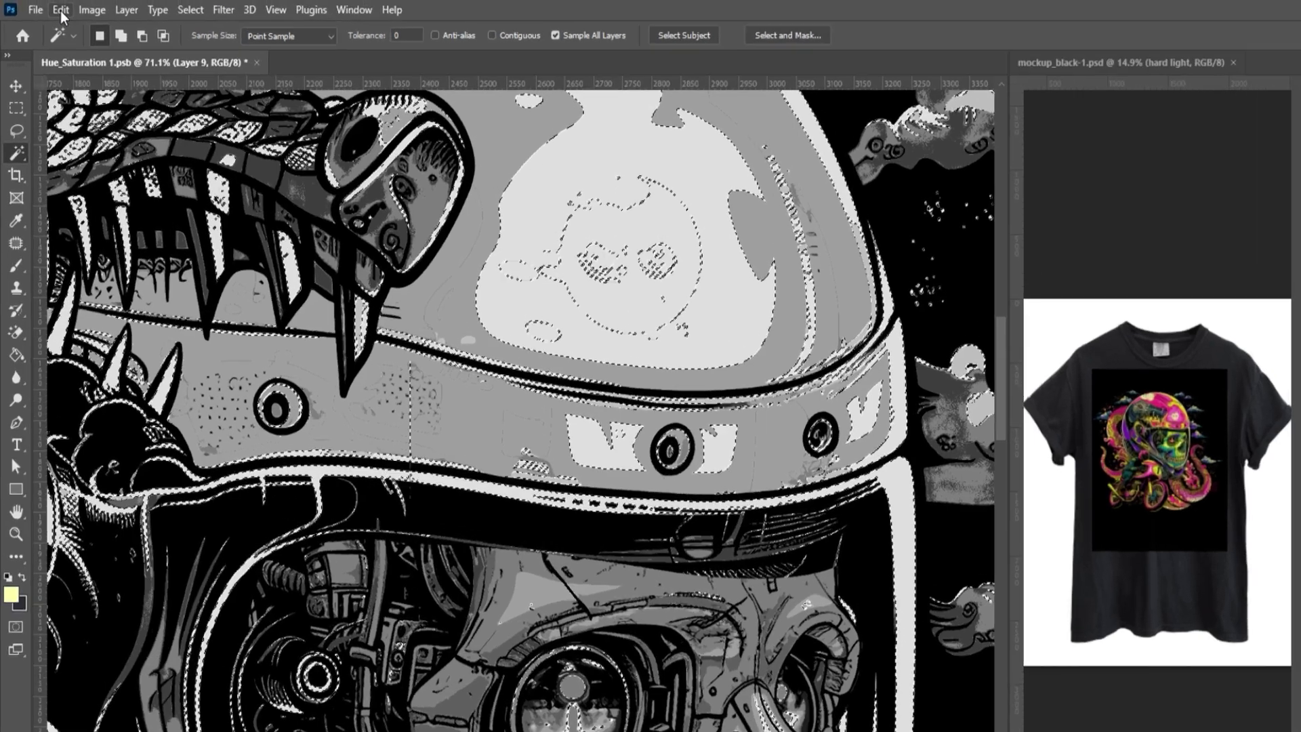
- Fill the selected light tone on Layer 9 with the white stipple pattern
left_click(51, 5)
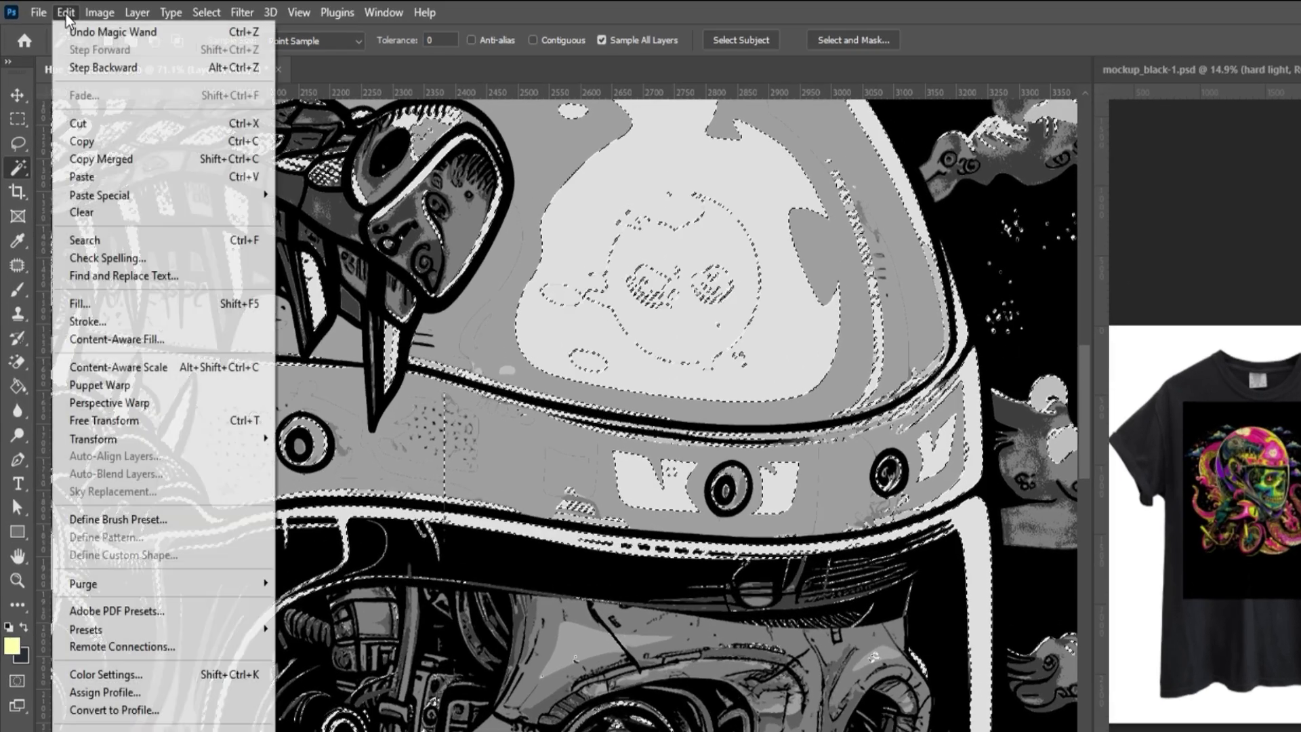
left_click(88, 303)
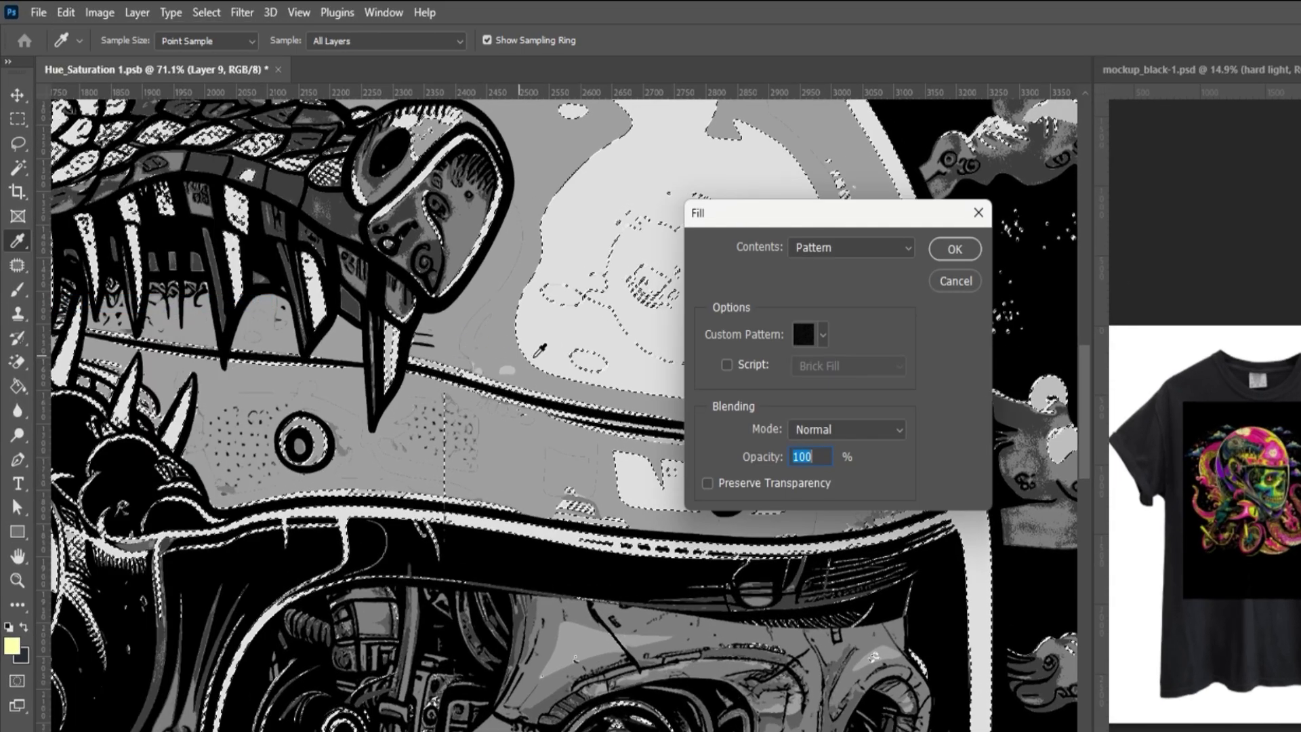
left_click(840, 246)
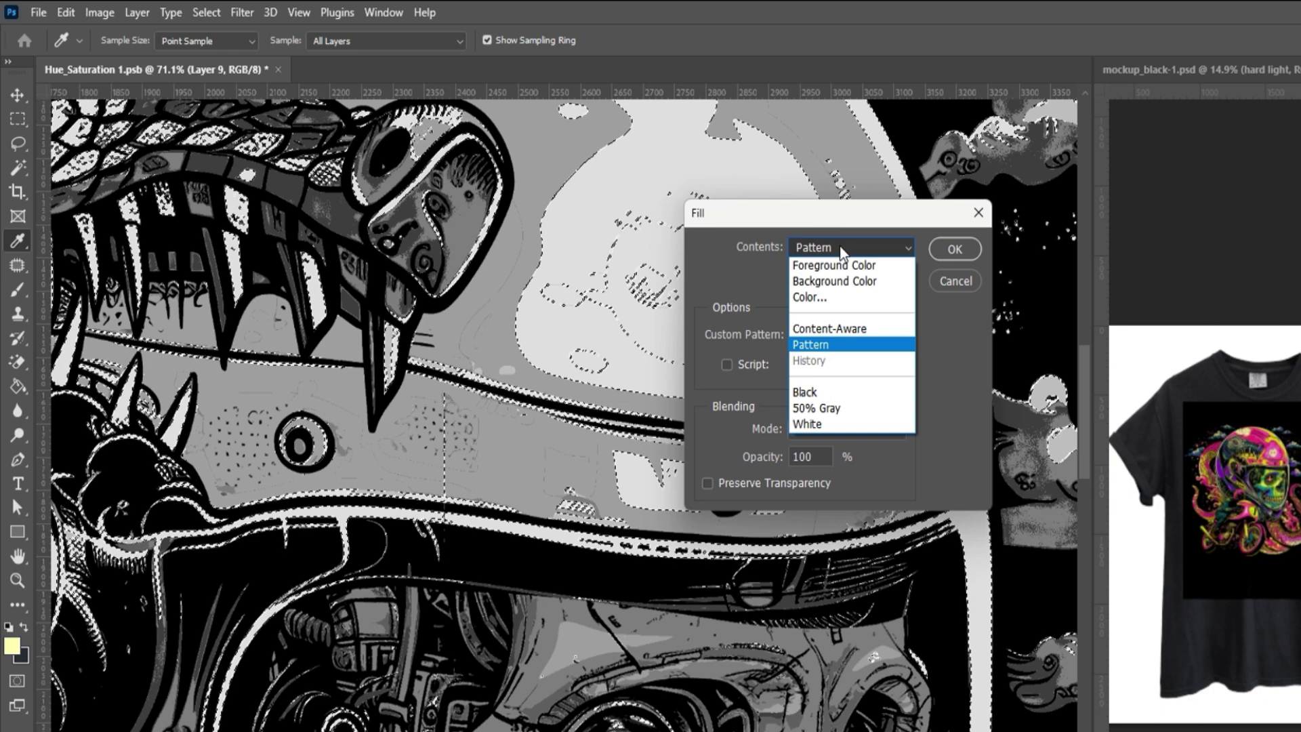
left_click(828, 346)
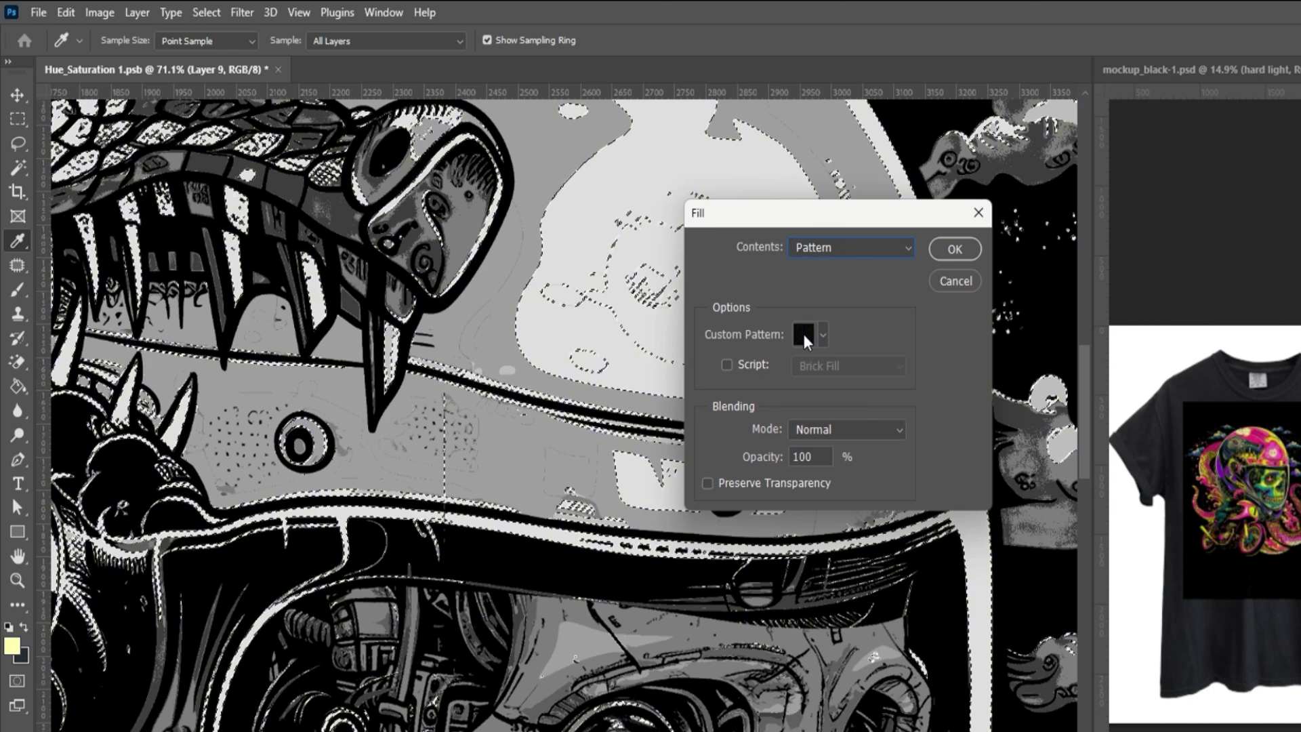
left_click(804, 334)
left_click(736, 458)
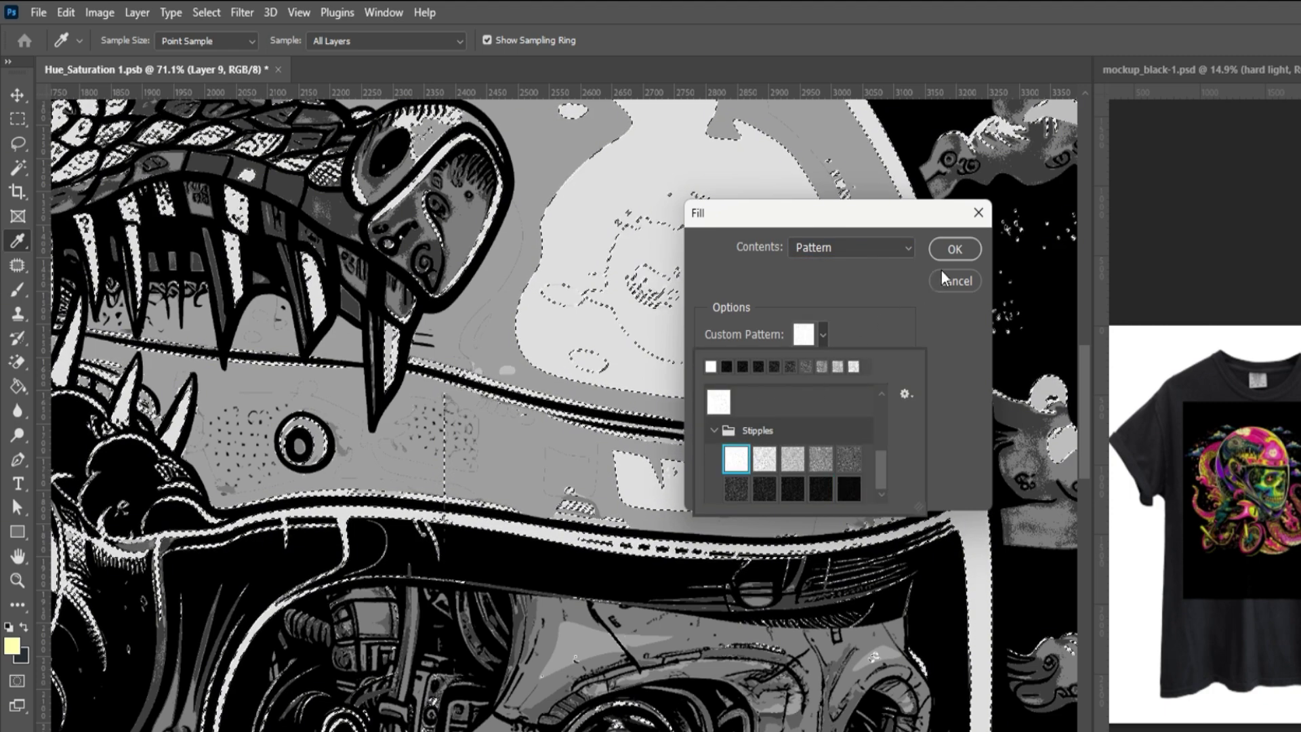
left_click(949, 250)
left_click(949, 251)
- Select another grey tone and the eye area and fill them with stipple dots
key("w")
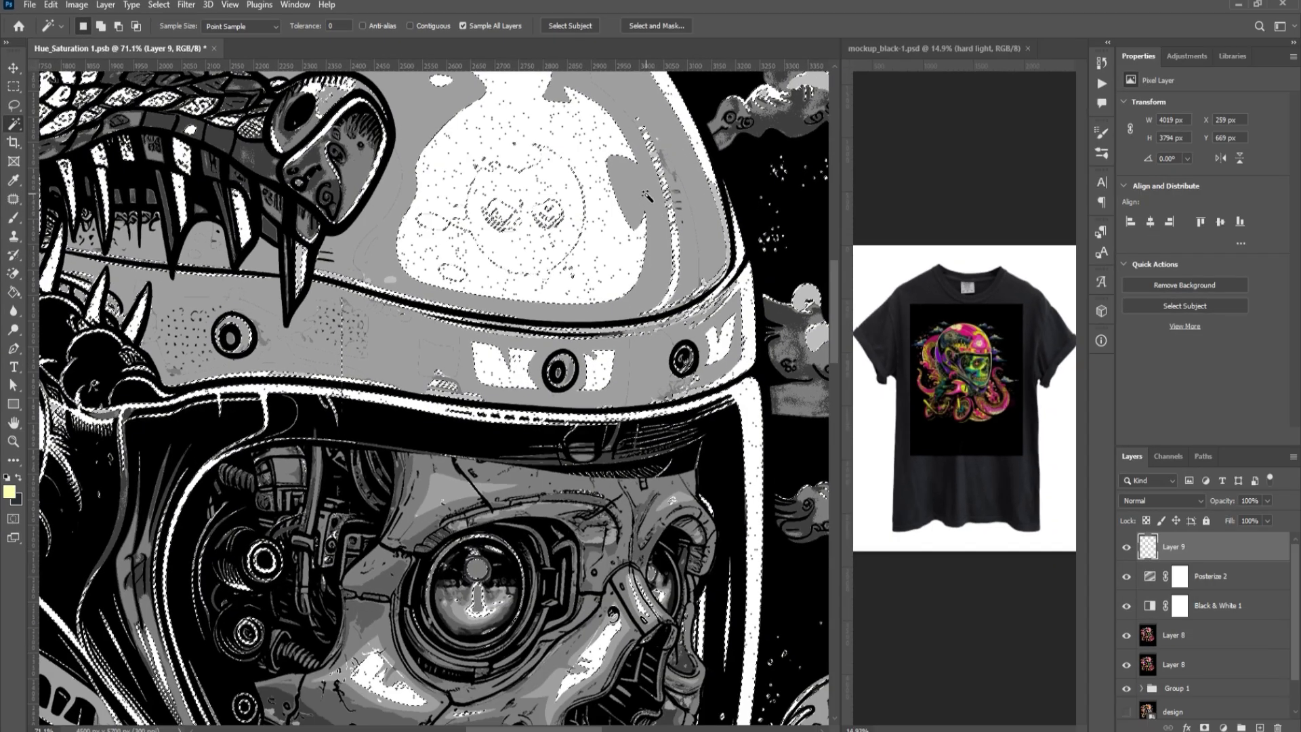
left_click(647, 196)
key("shift+F5")
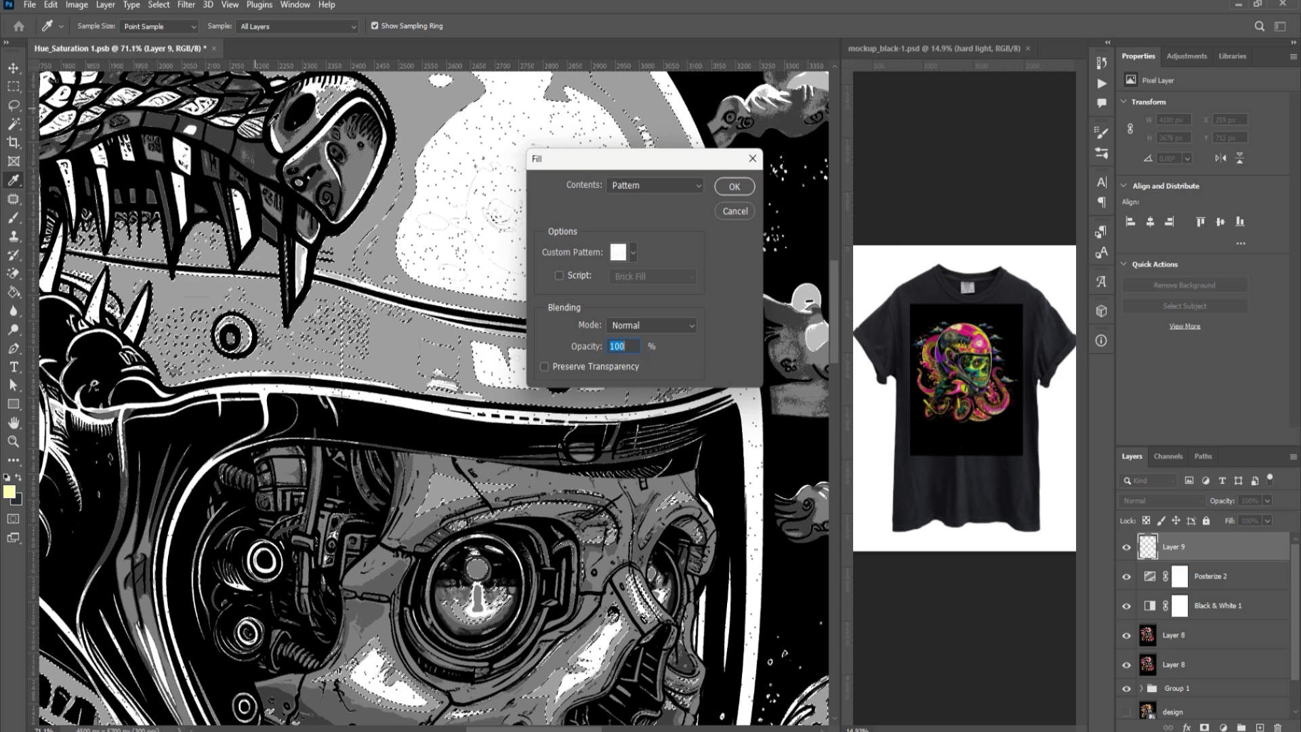
left_click(735, 186)
scroll(708, 576, "up", 5)
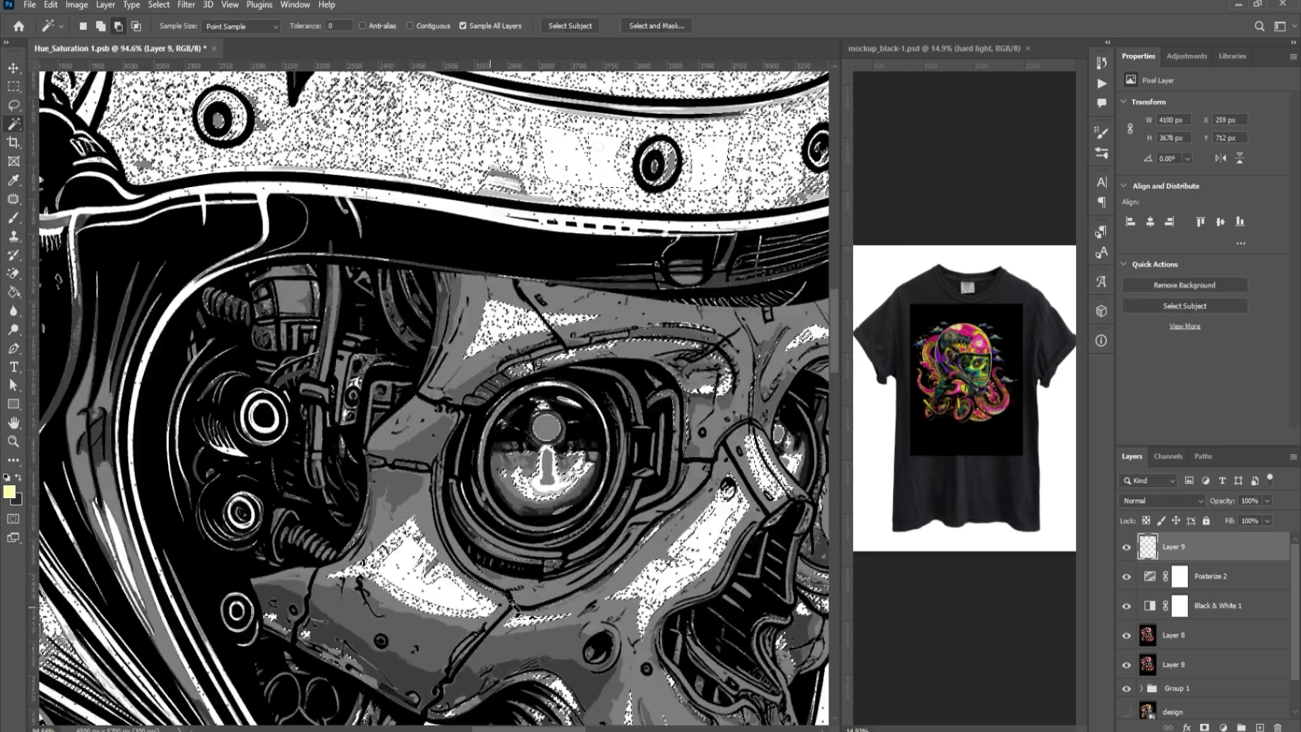
key("shift+F5")
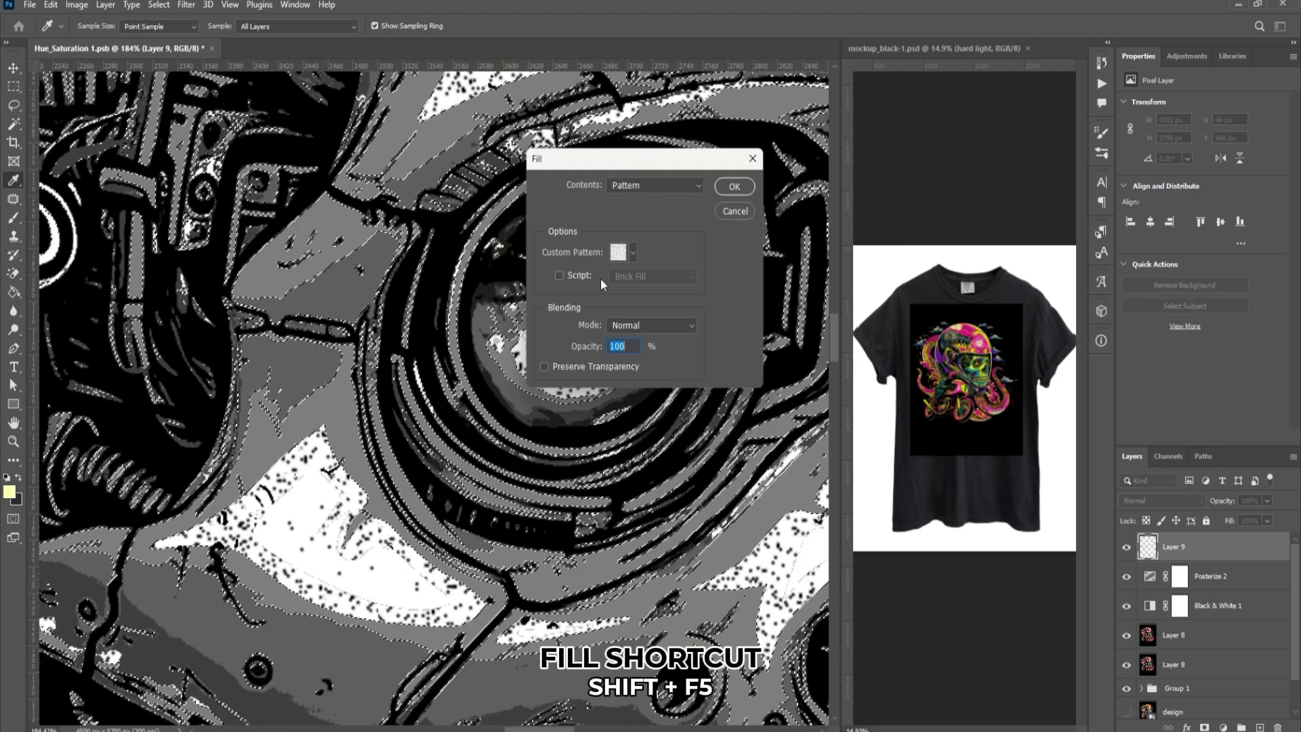
left_click(633, 252)
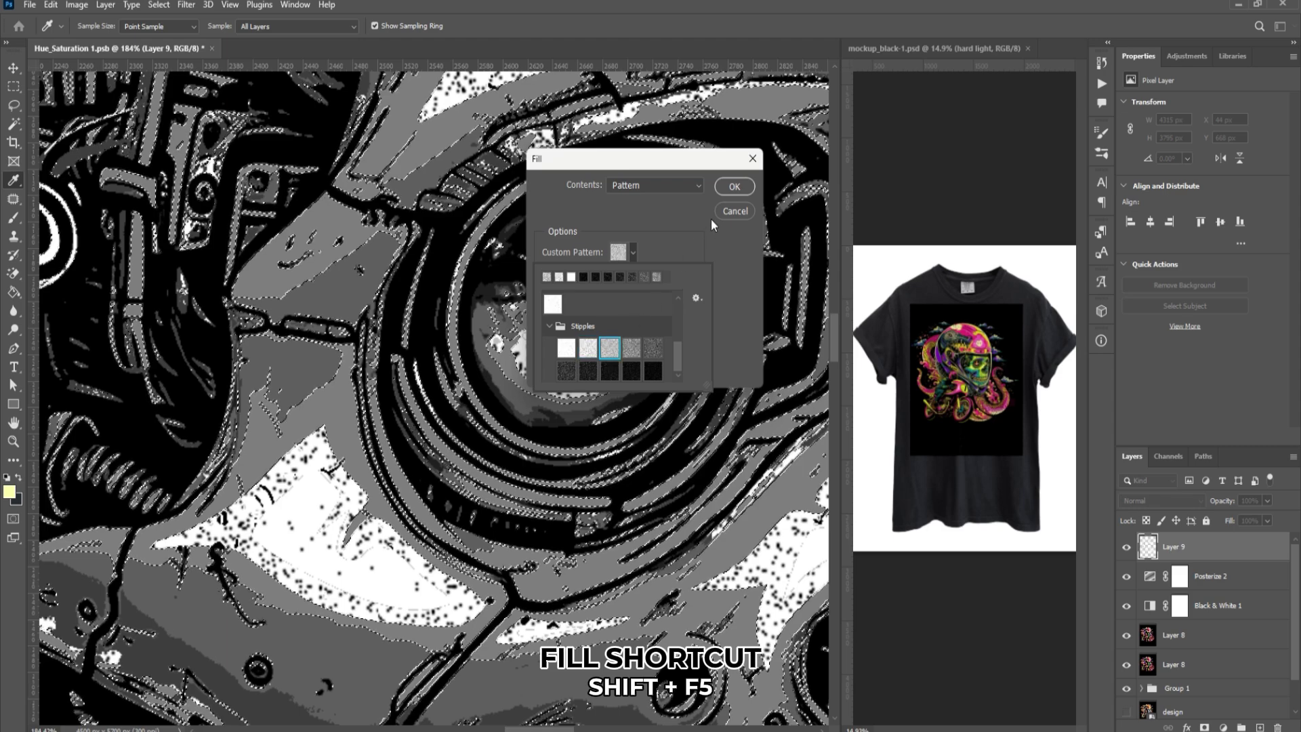
left_click(735, 186)
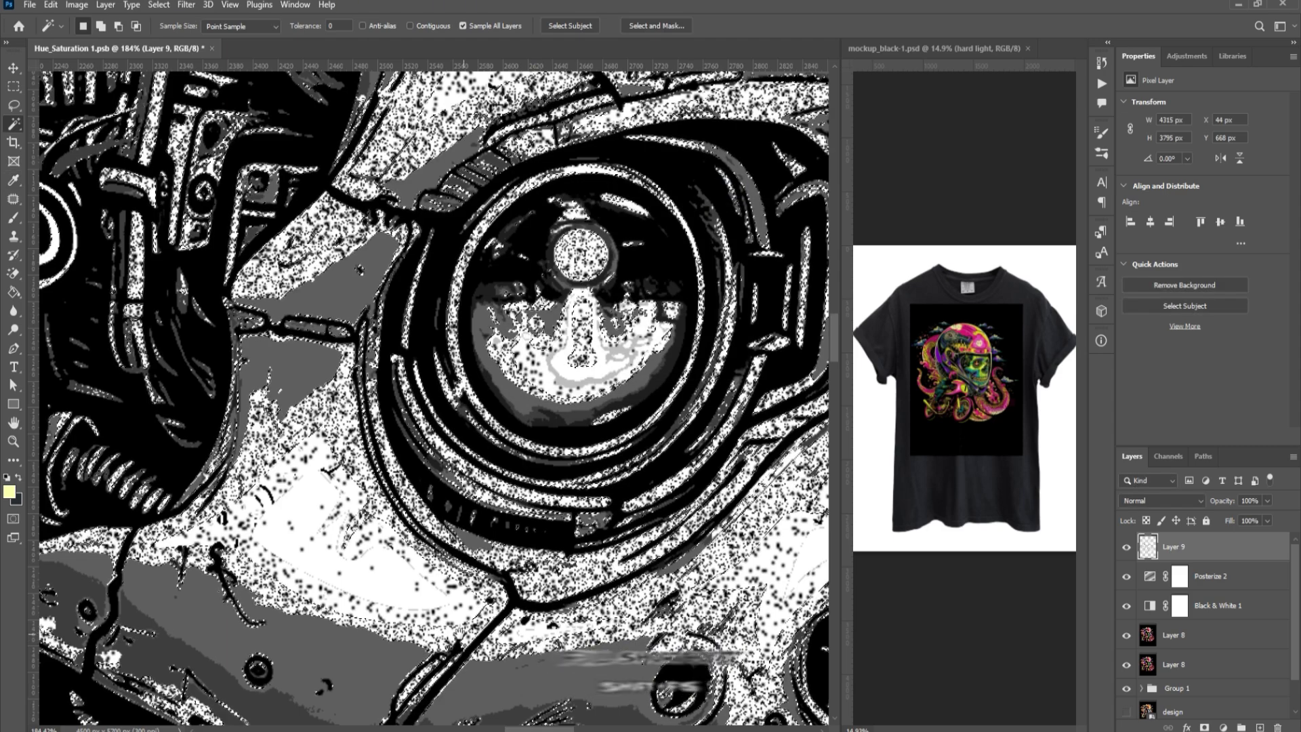
- Fill the area below and left of the eye with a denser stipple pattern
left_click_drag(434, 393, 525, 285)
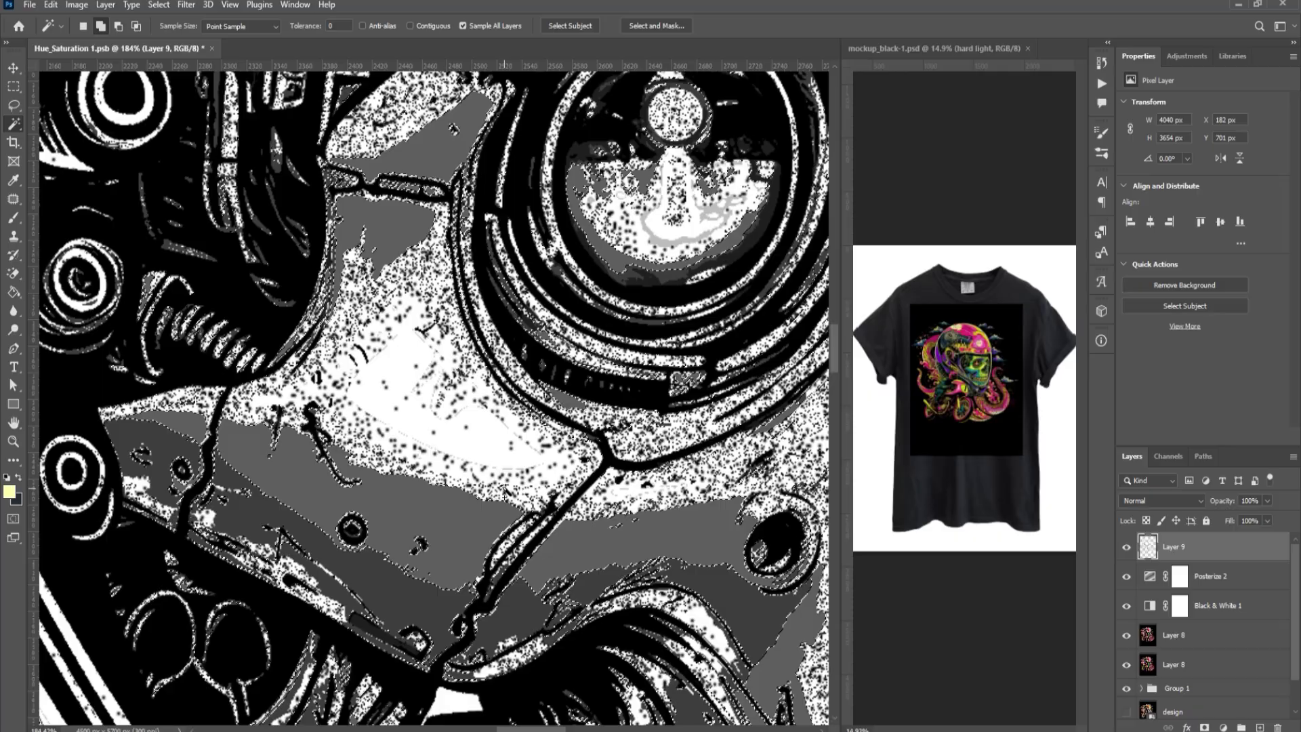
key("shift+F5")
left_click(620, 257)
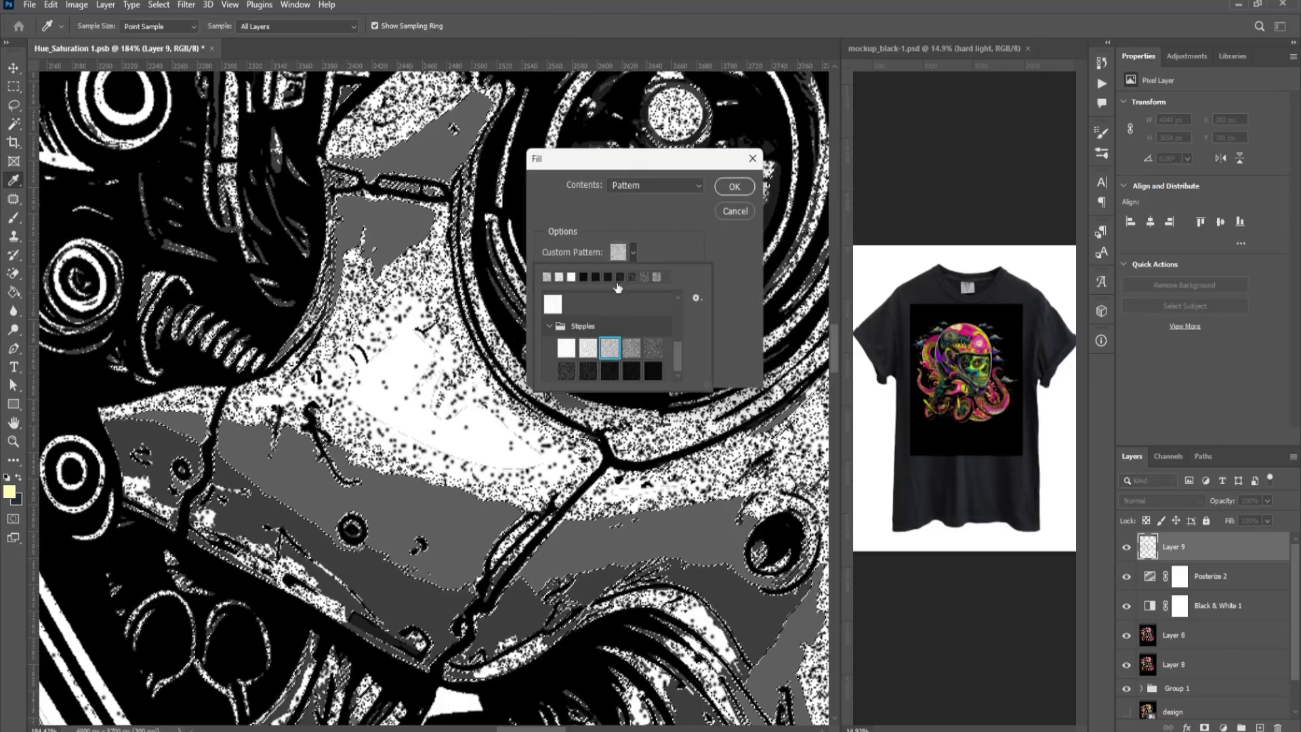
left_click(619, 347)
left_click(719, 203)
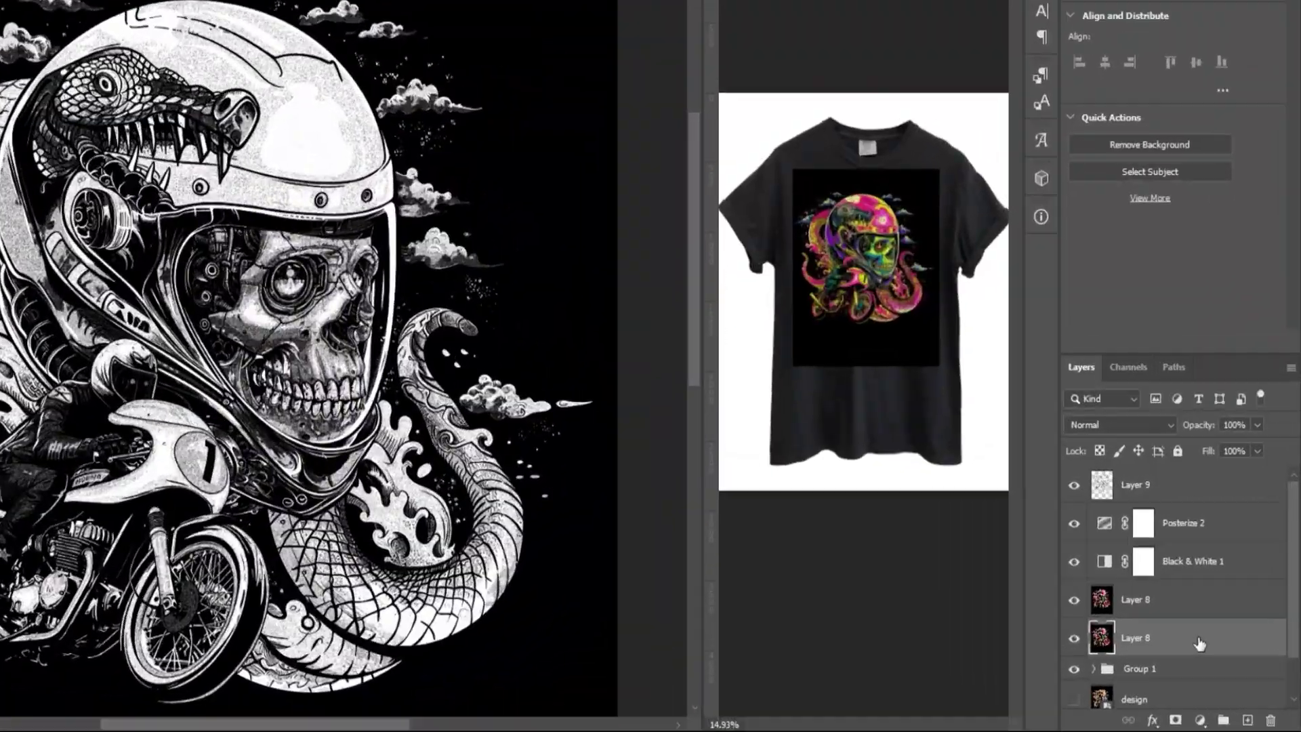
- Duplicate the artwork layer above the grayscale adjustments and blend Layer 9 as Darker Color
key("ctrl+j")
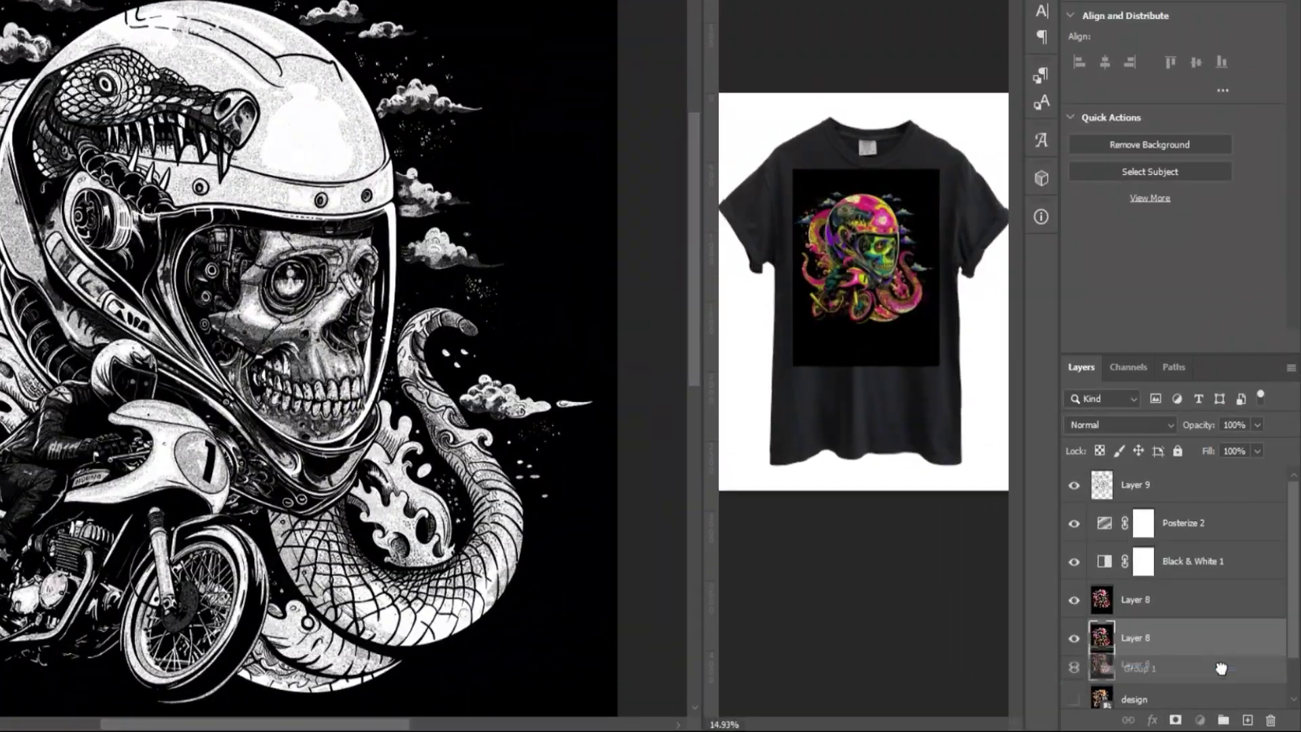
left_click_drag(1177, 644, 1173, 508)
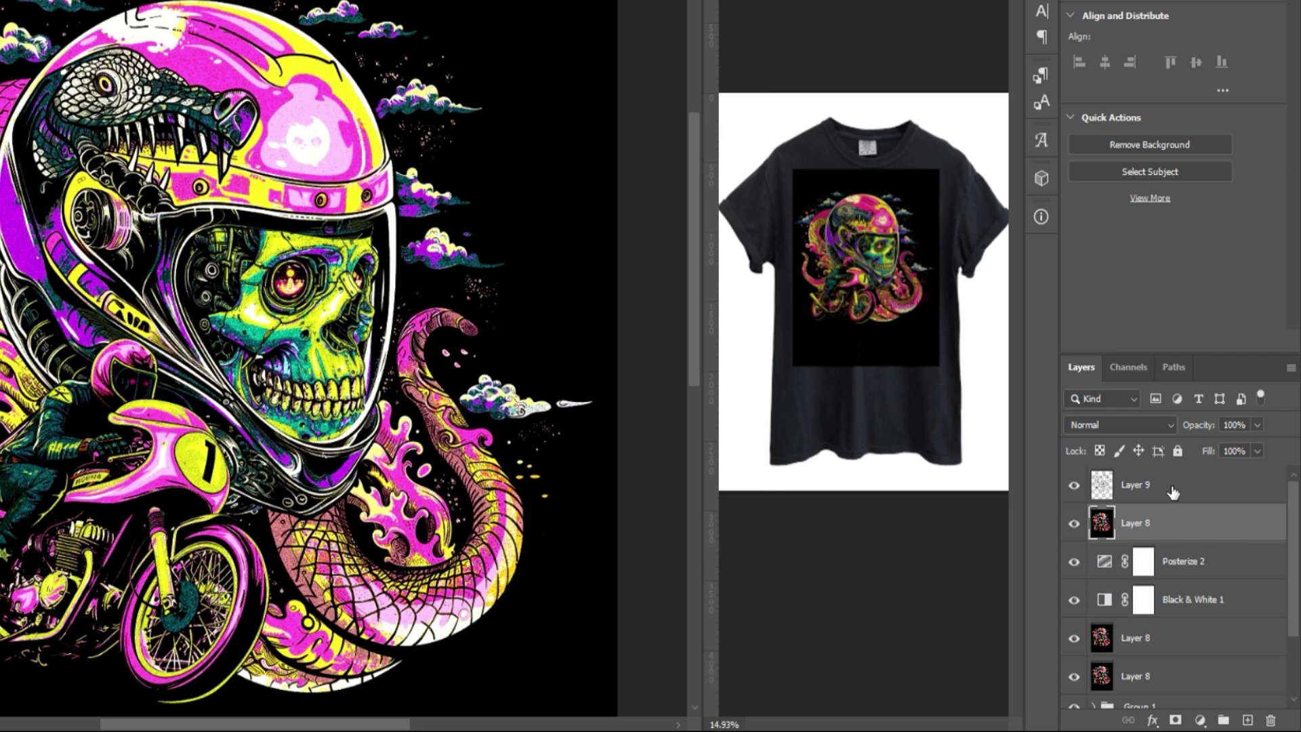
left_click(1173, 492)
left_click(1133, 427)
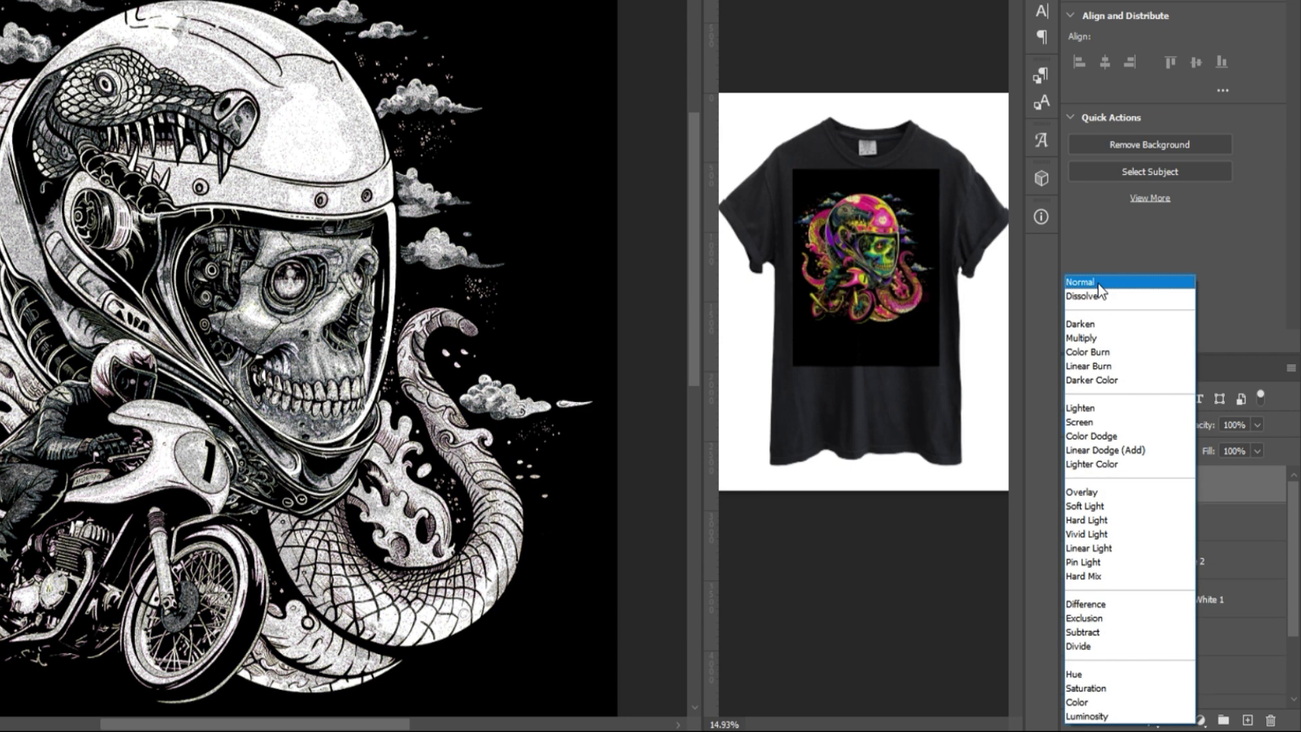
left_click(1113, 381)
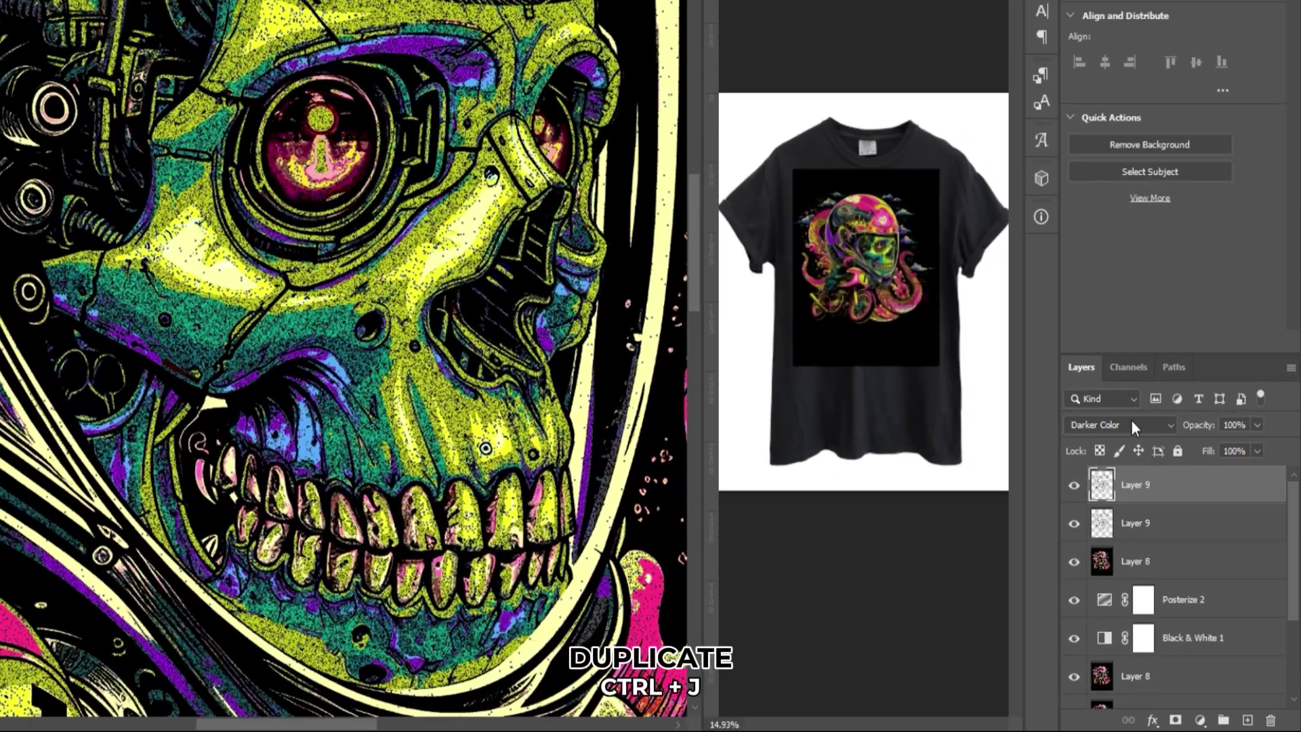
- Set the top texture copy to Overlay and lower the other copy's opacity to 23%
left_click(1167, 500)
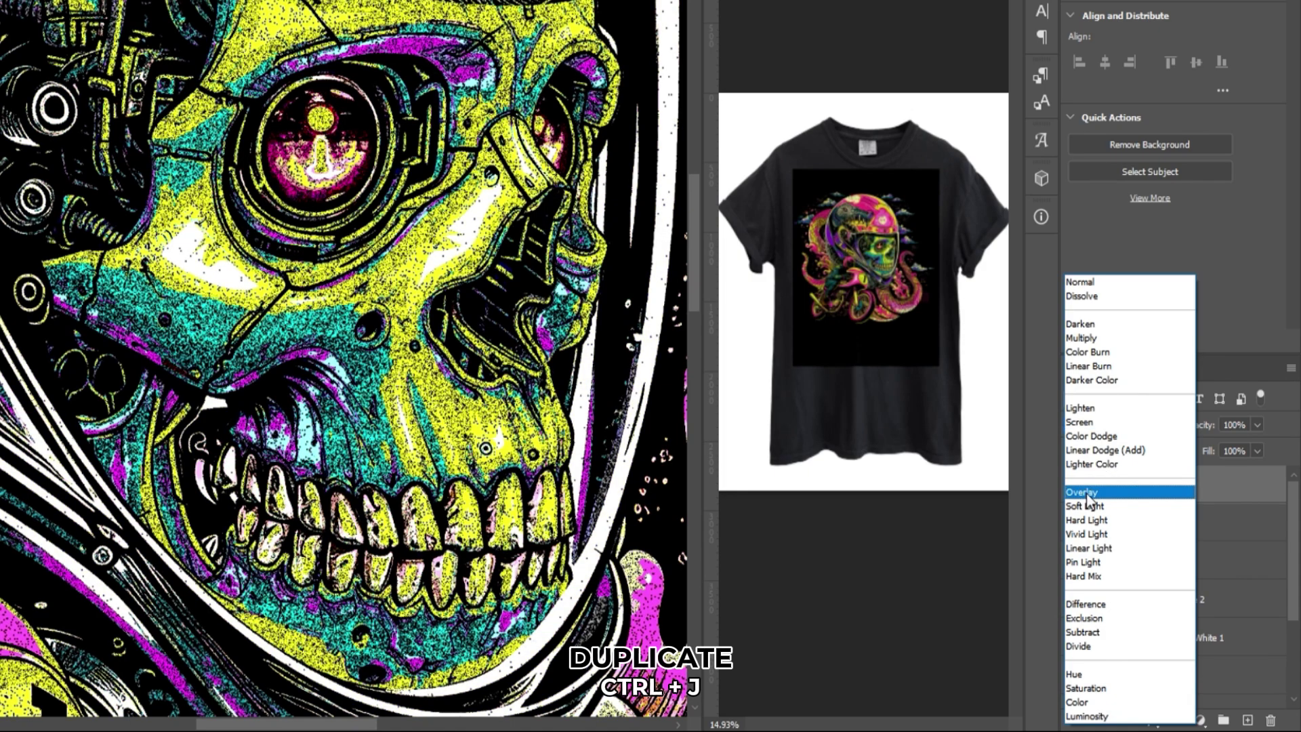
left_click(1087, 495)
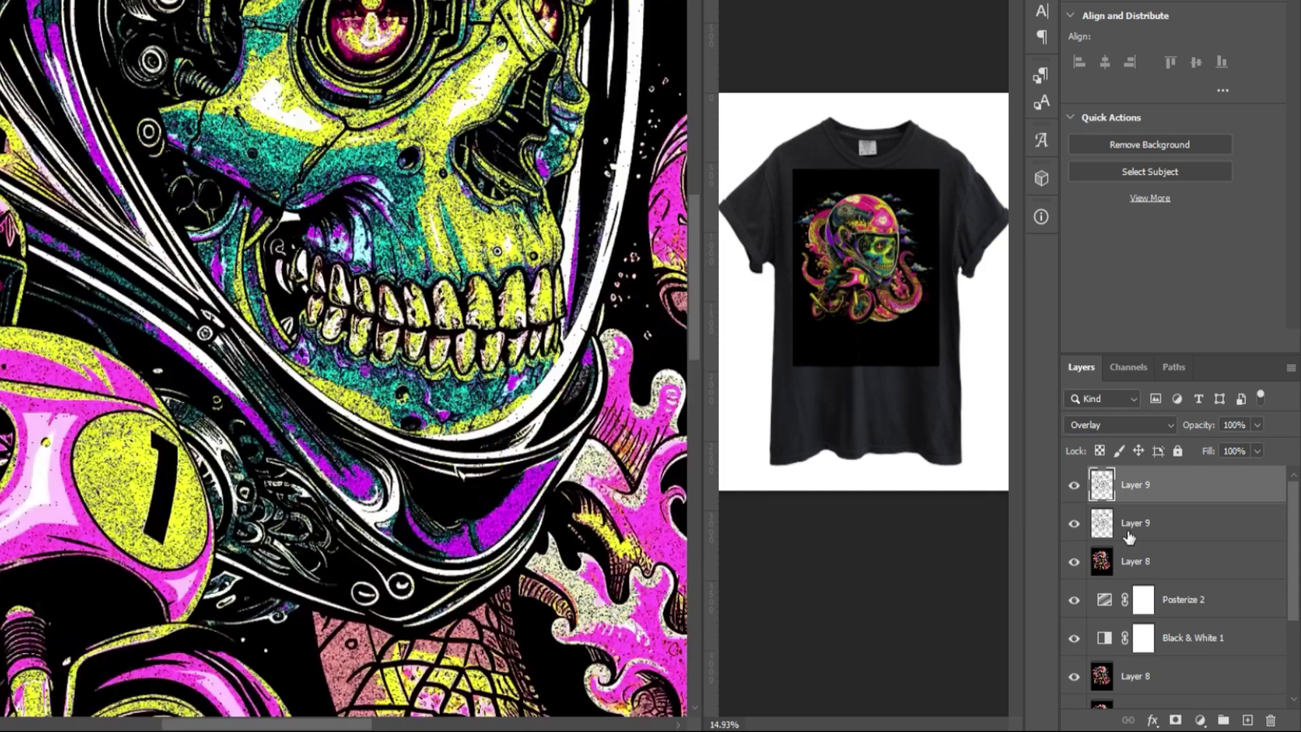
left_click(1185, 522)
left_click(1258, 424)
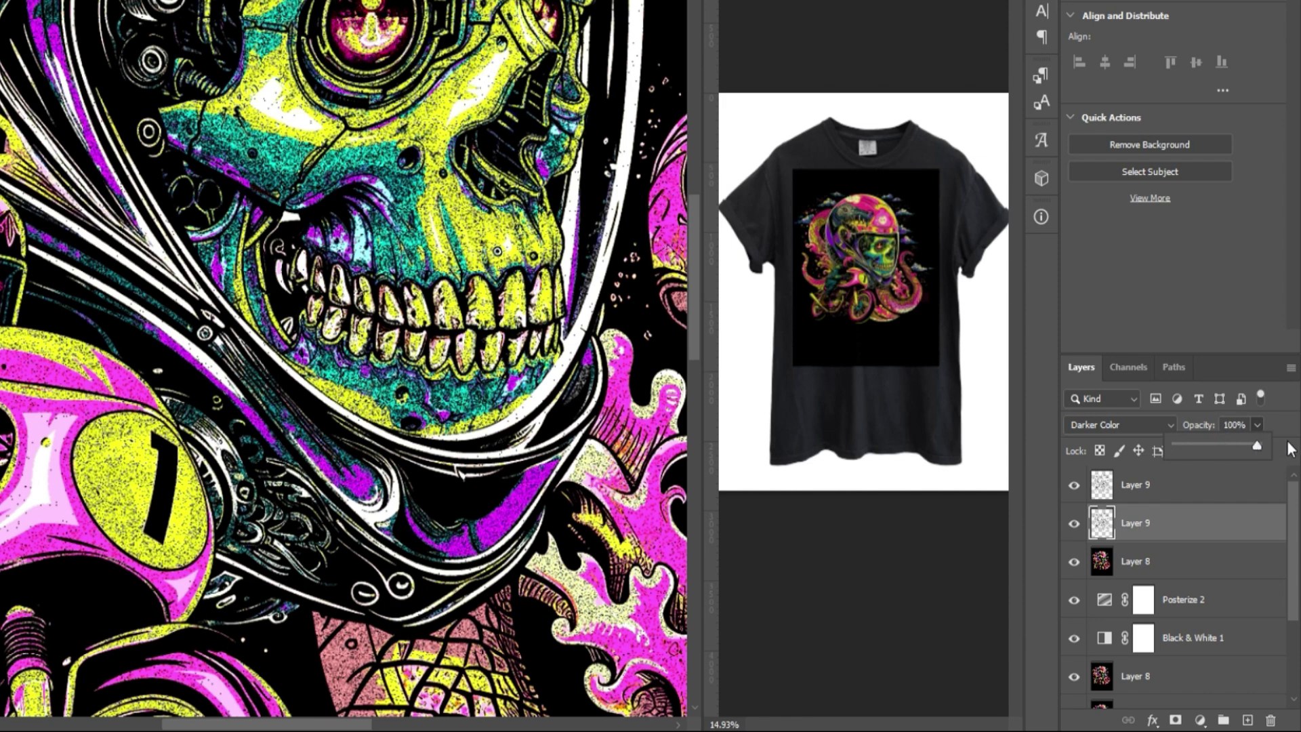
left_click_drag(1226, 443, 1194, 444)
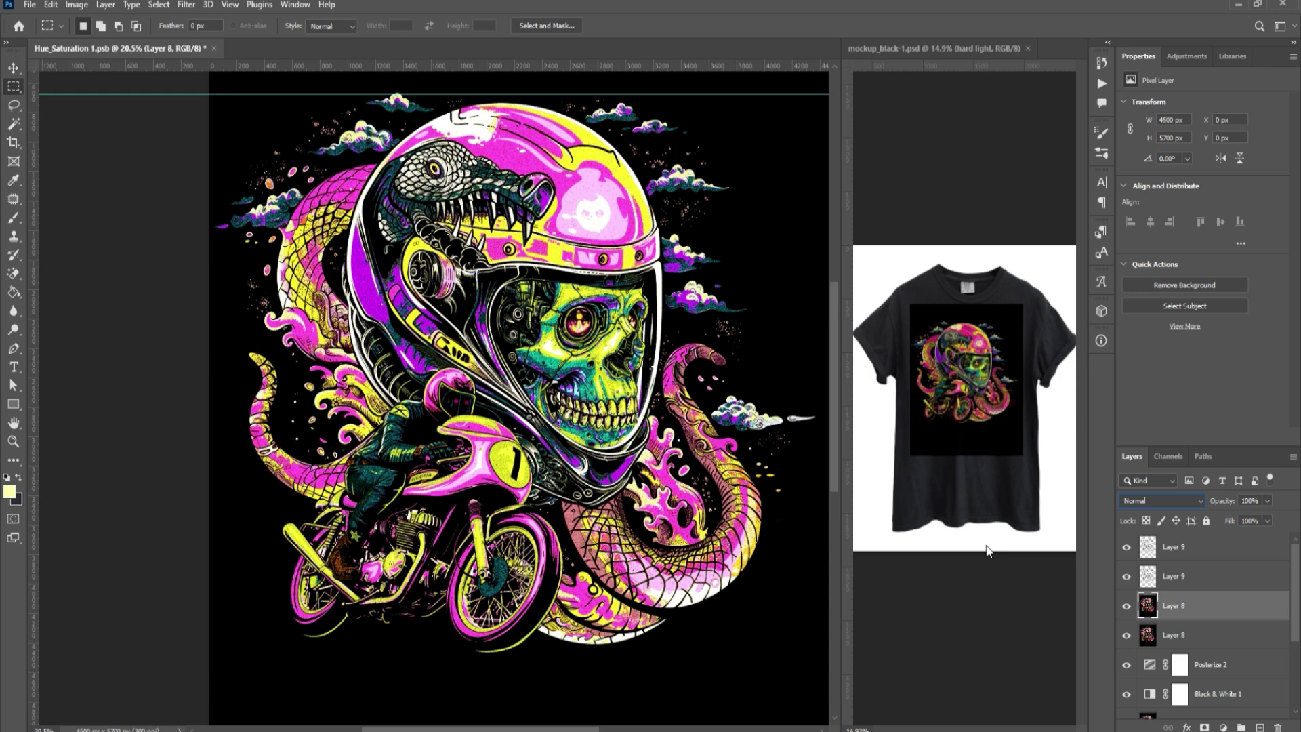
left_click(1156, 499)
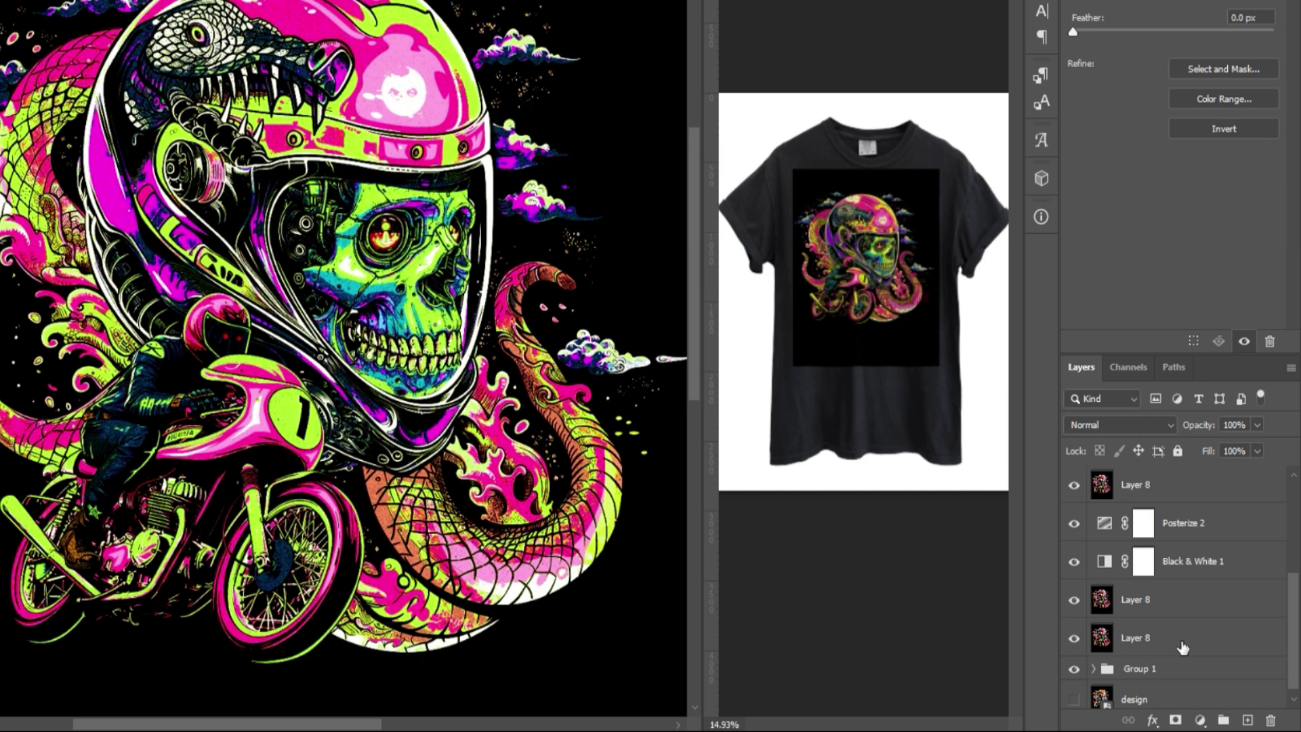
- Group the layers from Posterize 2 to Group 1 into Group 5, then stamp a desaturated merged copy
scroll(1203, 660, "down", 2)
left_click(1174, 627, "shift")
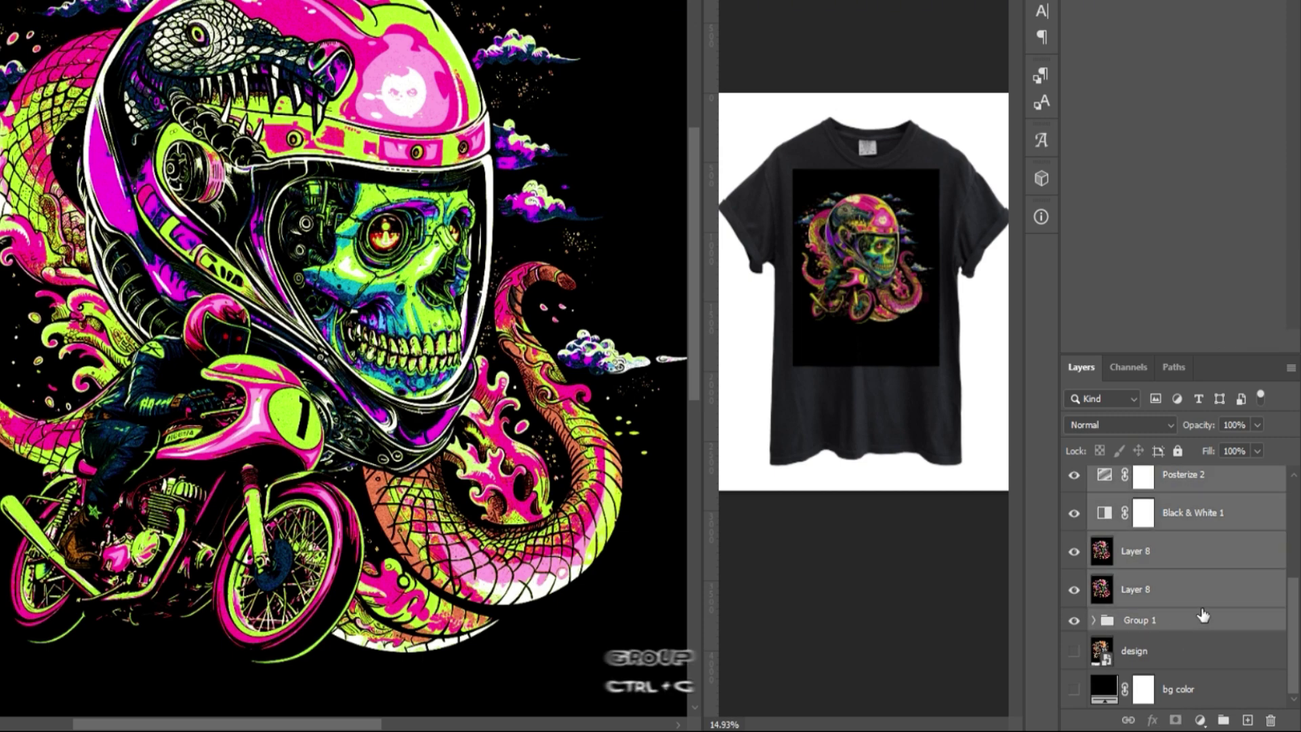
key("ctrl+g")
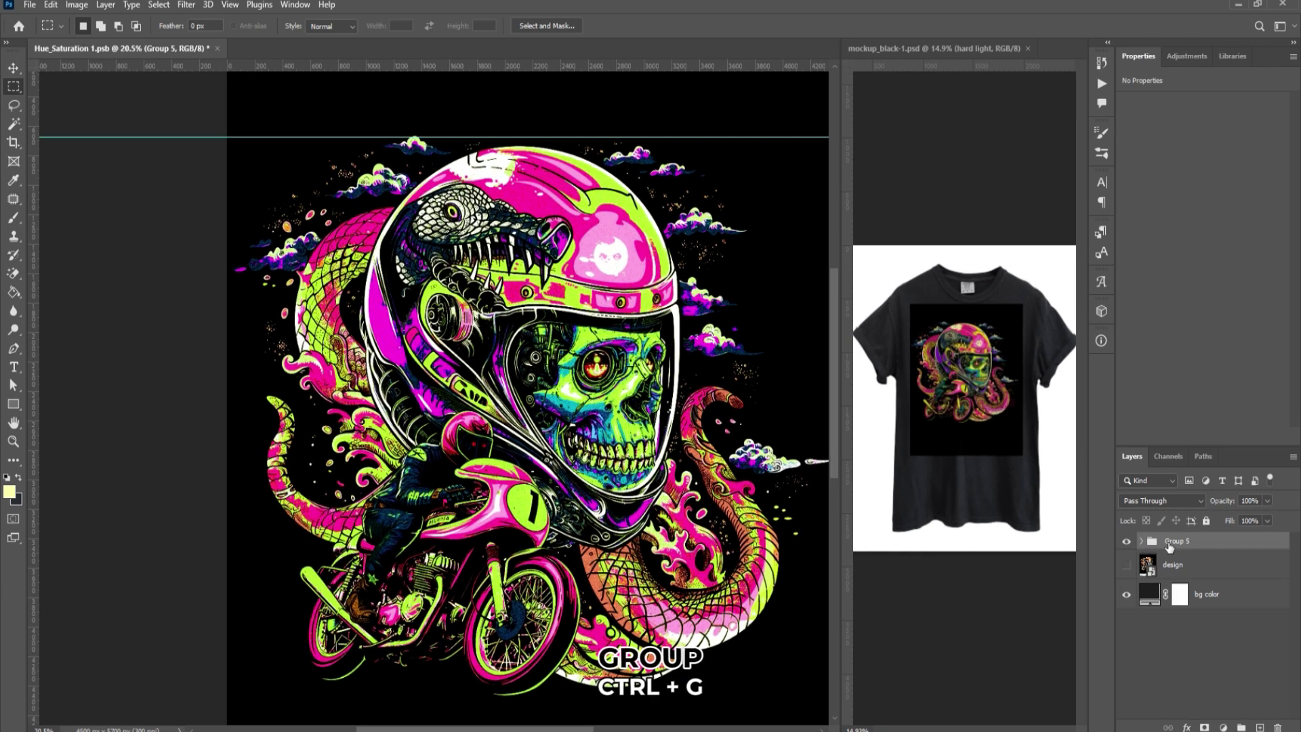
key("ctrl+alt+e")
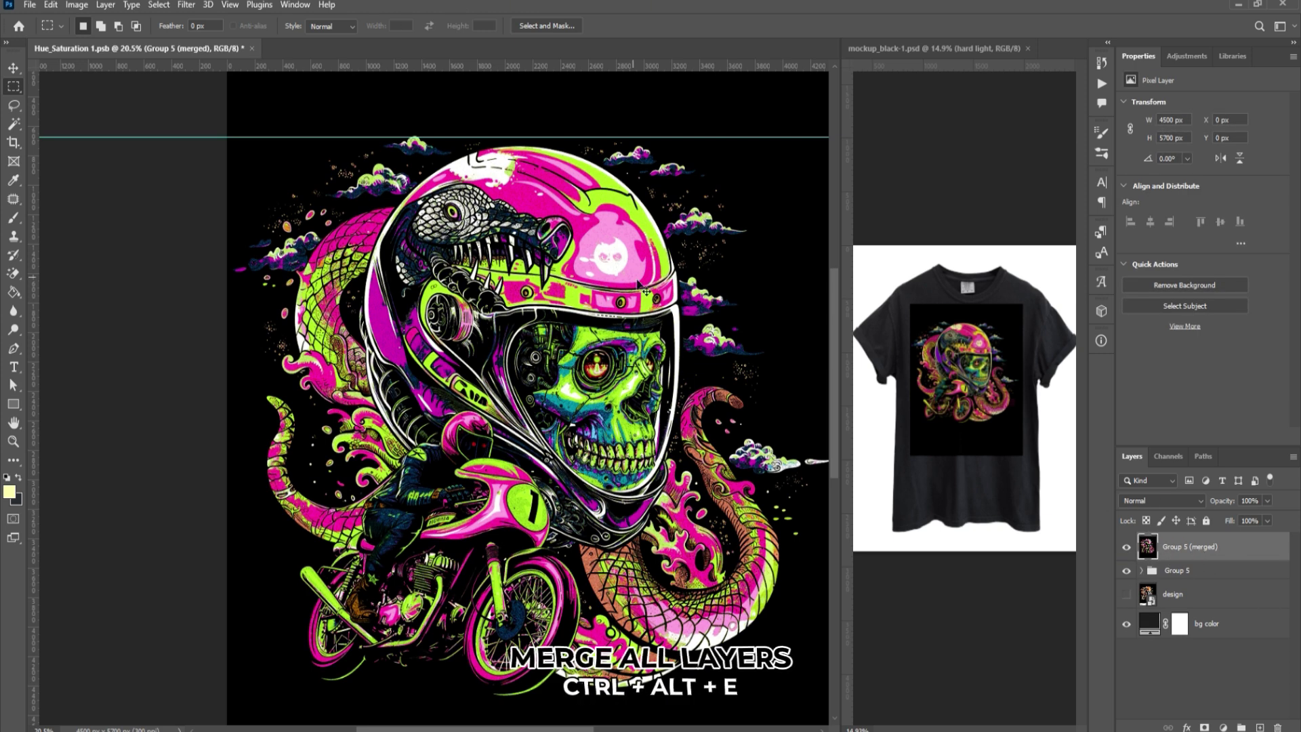
key("ctrl+shift+u")
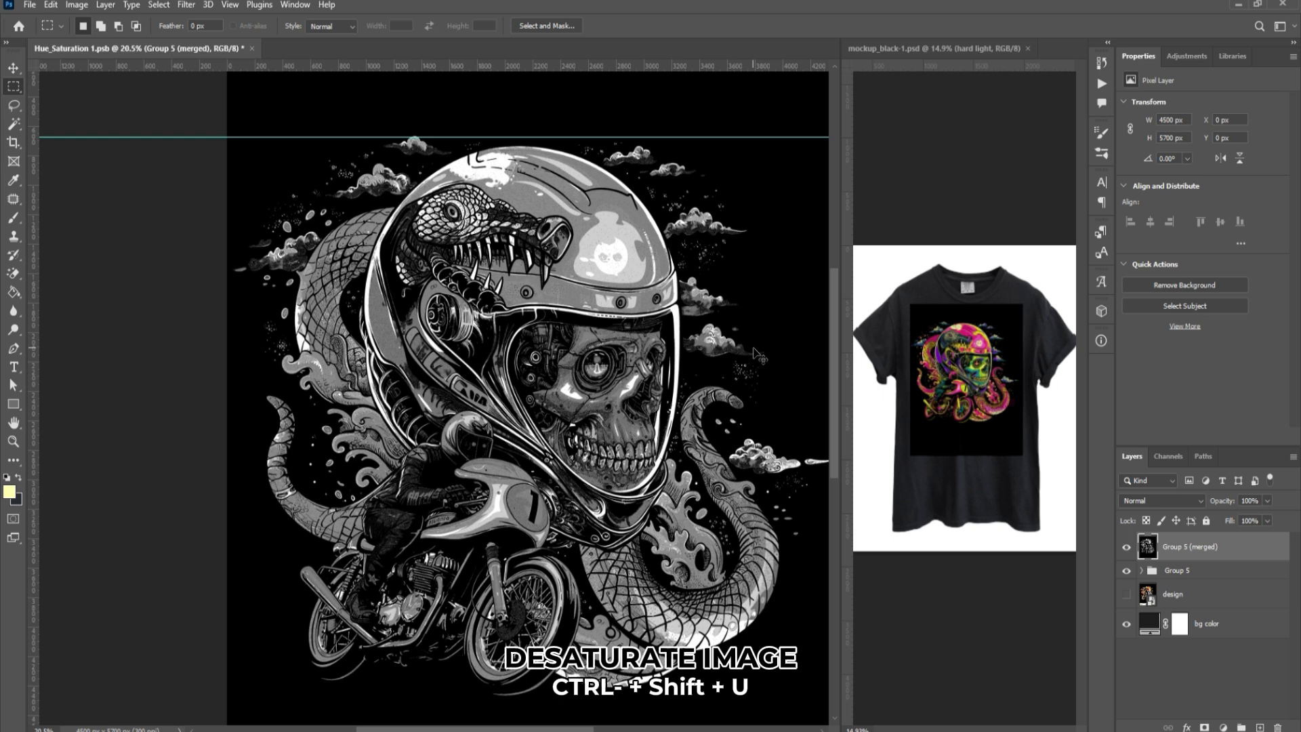
- Apply Levels with black input 21 and white input 100, then select the whole canvas
key("ctrl+l")
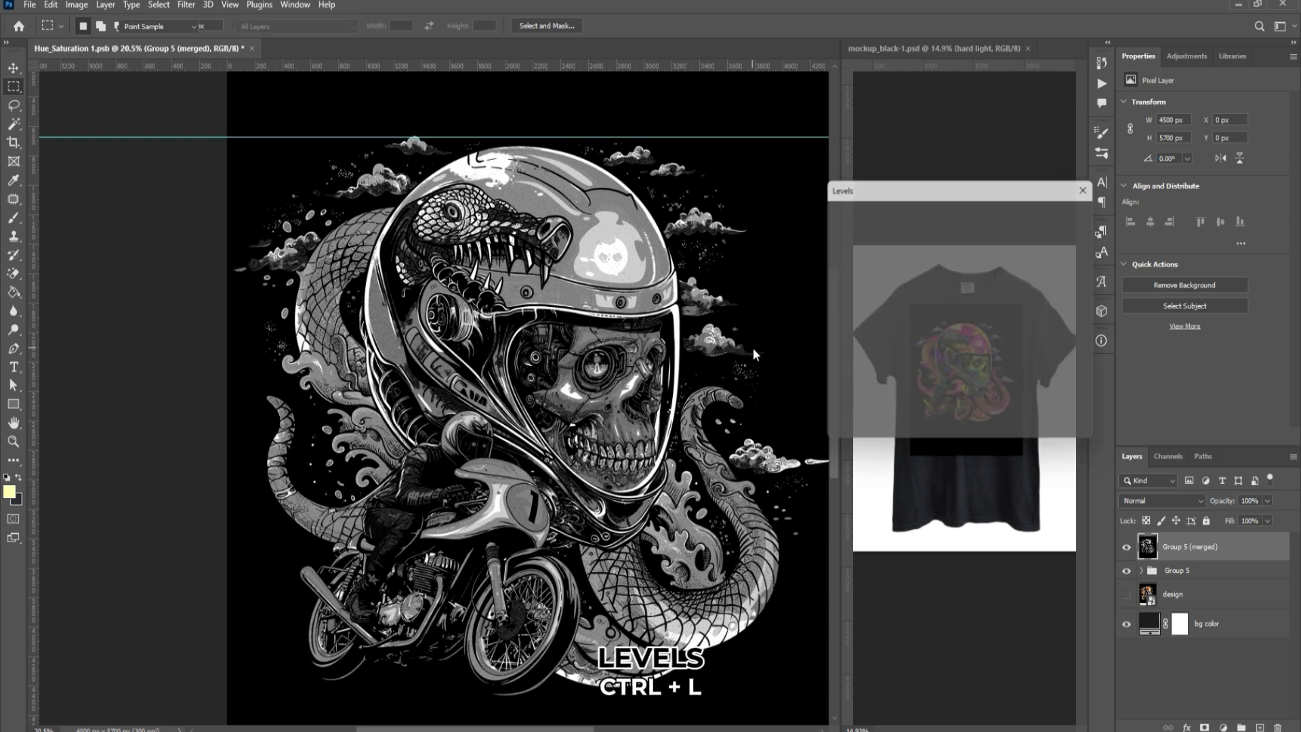
left_click_drag(995, 350, 925, 351)
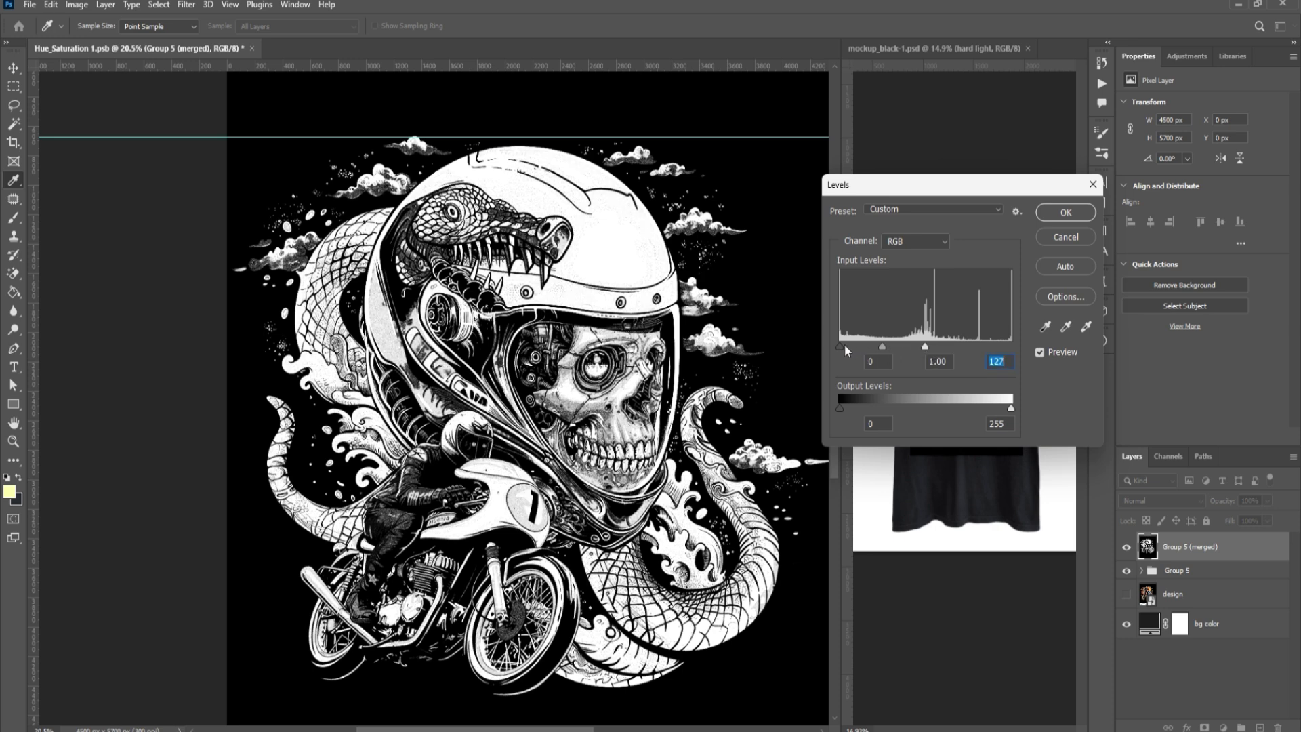
mouse_move(840, 346)
left_mouse_down()
mouse_move(908, 347)
mouse_move(864, 347)
left_mouse_up()
key("Return")
key("m")
scroll(630, 416, "up", 10)
key("ctrl+a")
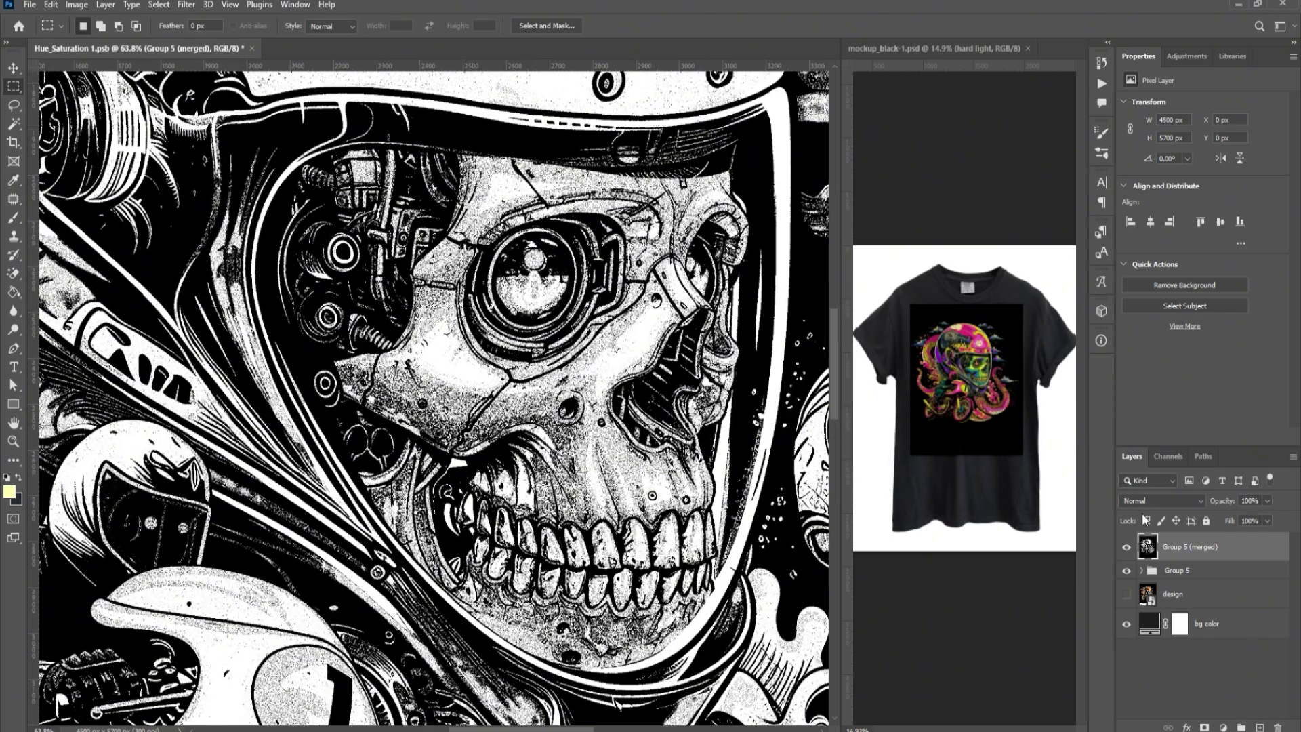
- Paste the black-and-white merged image into a new layer mask on Group 5
key("ctrl+c")
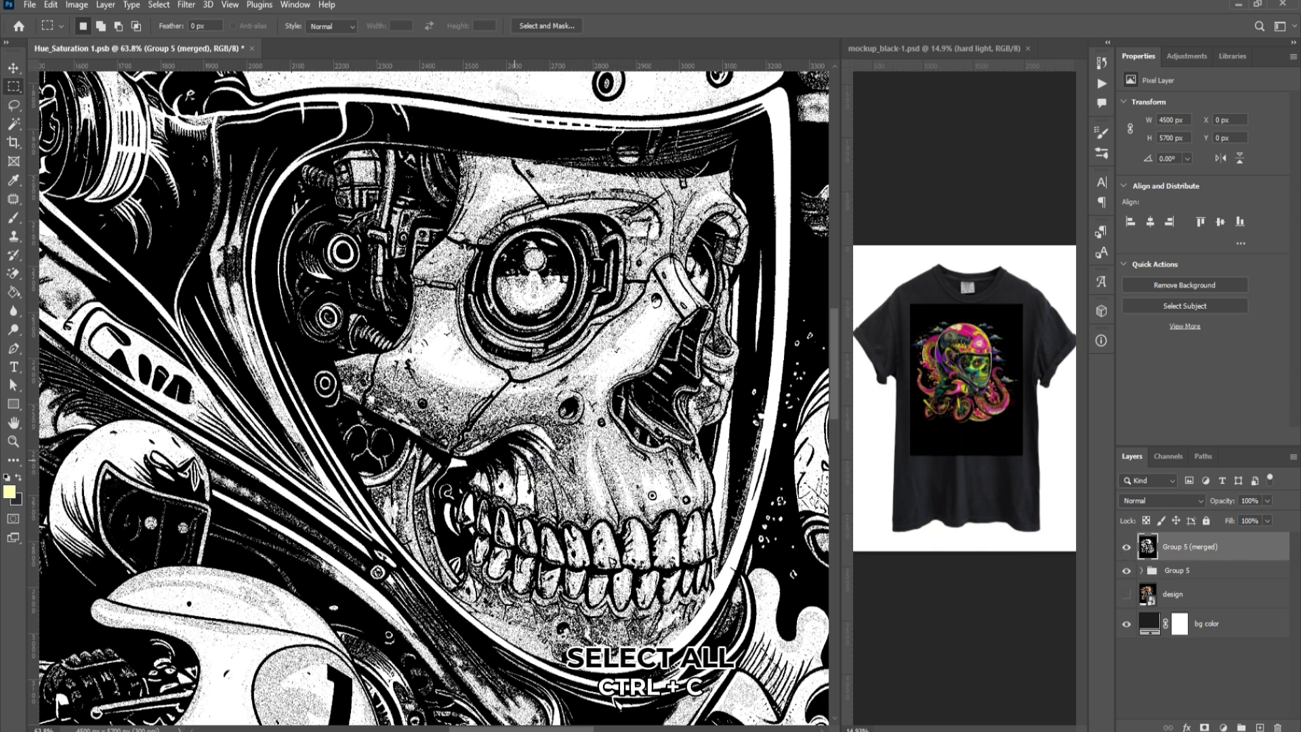
left_click(1177, 572)
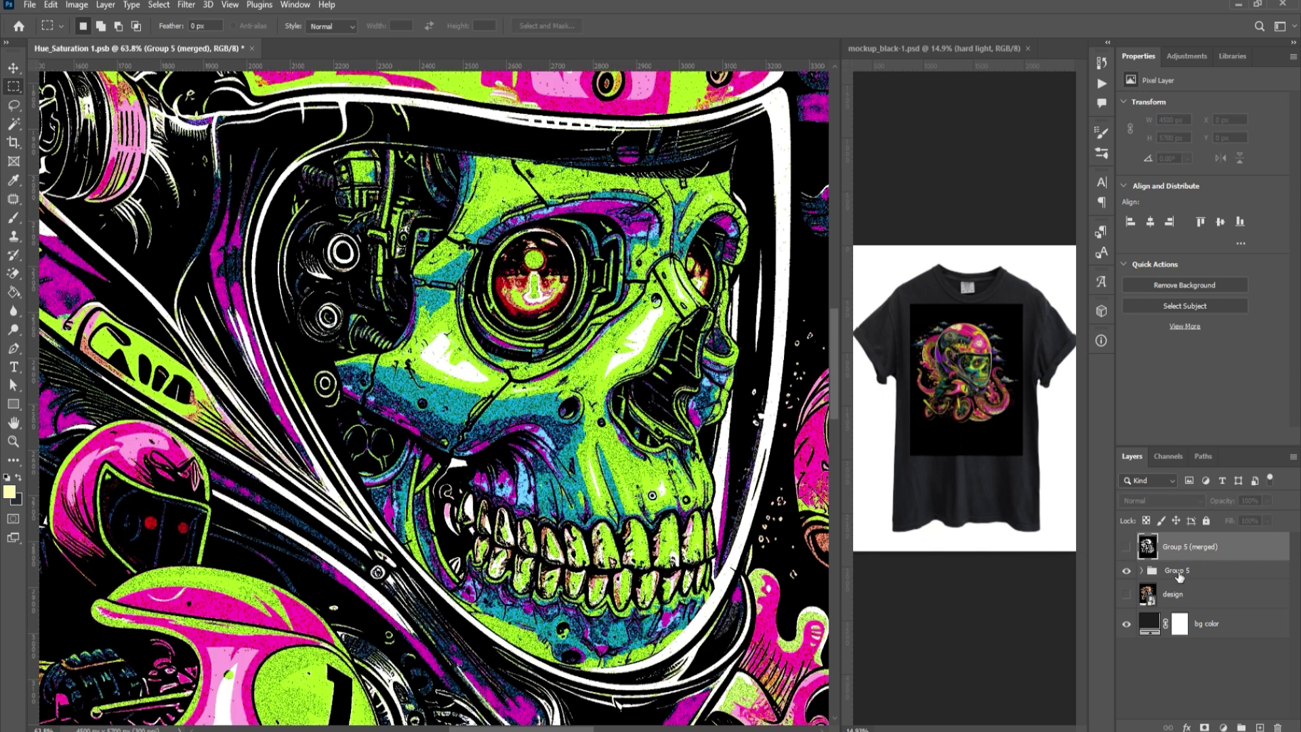
left_click(1205, 727)
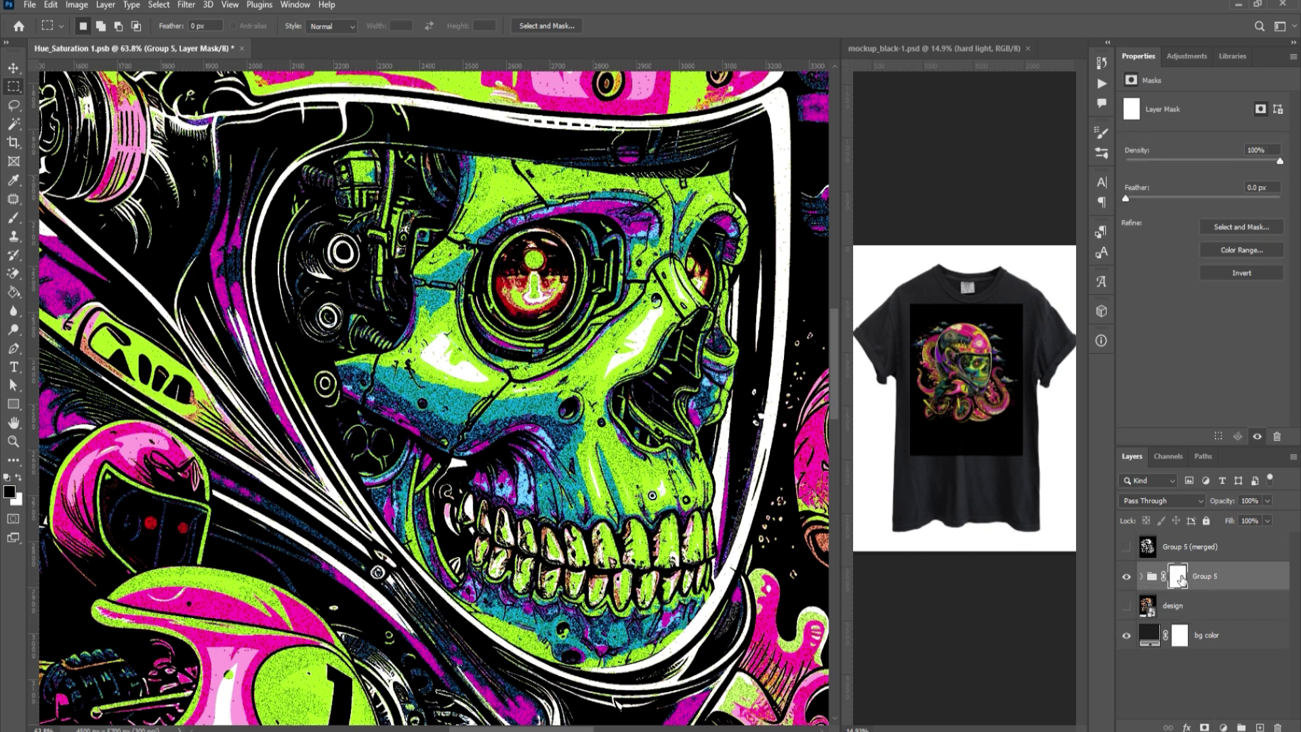
left_click(1179, 578, "alt")
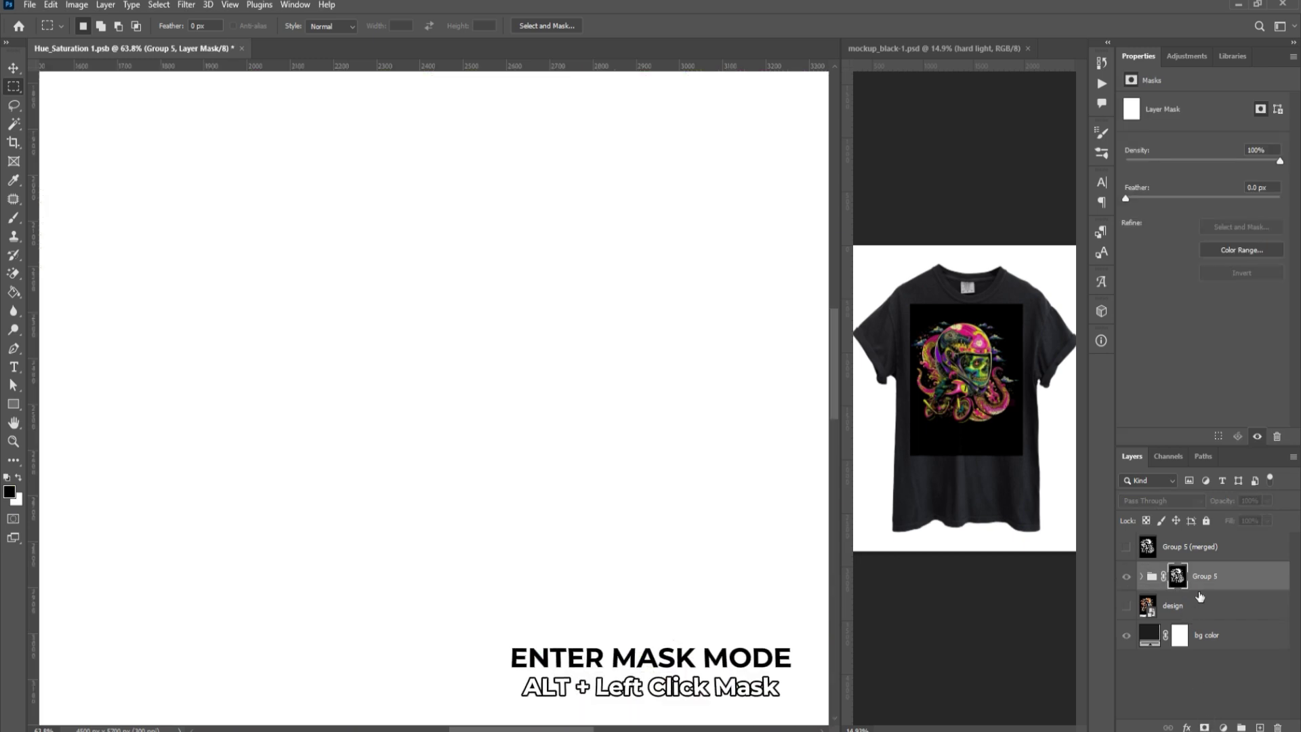
key("ctrl+v")
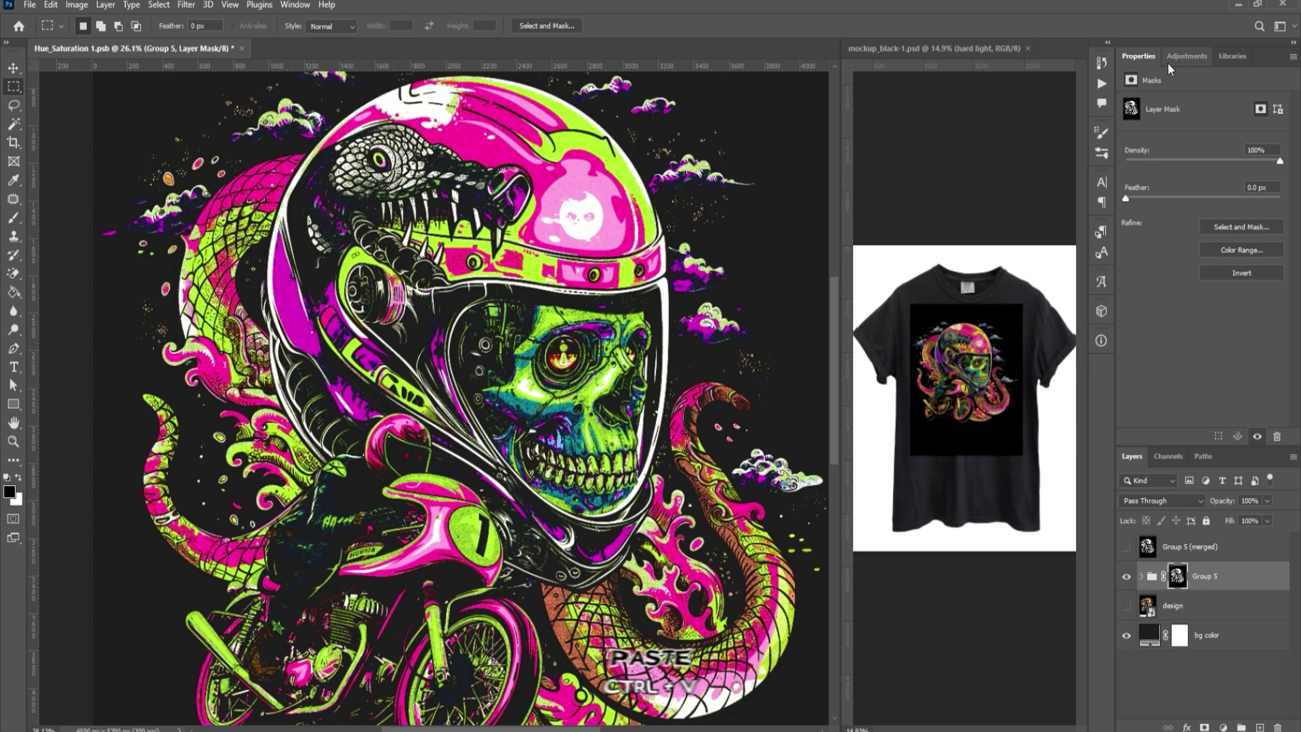
left_click(1186, 56)
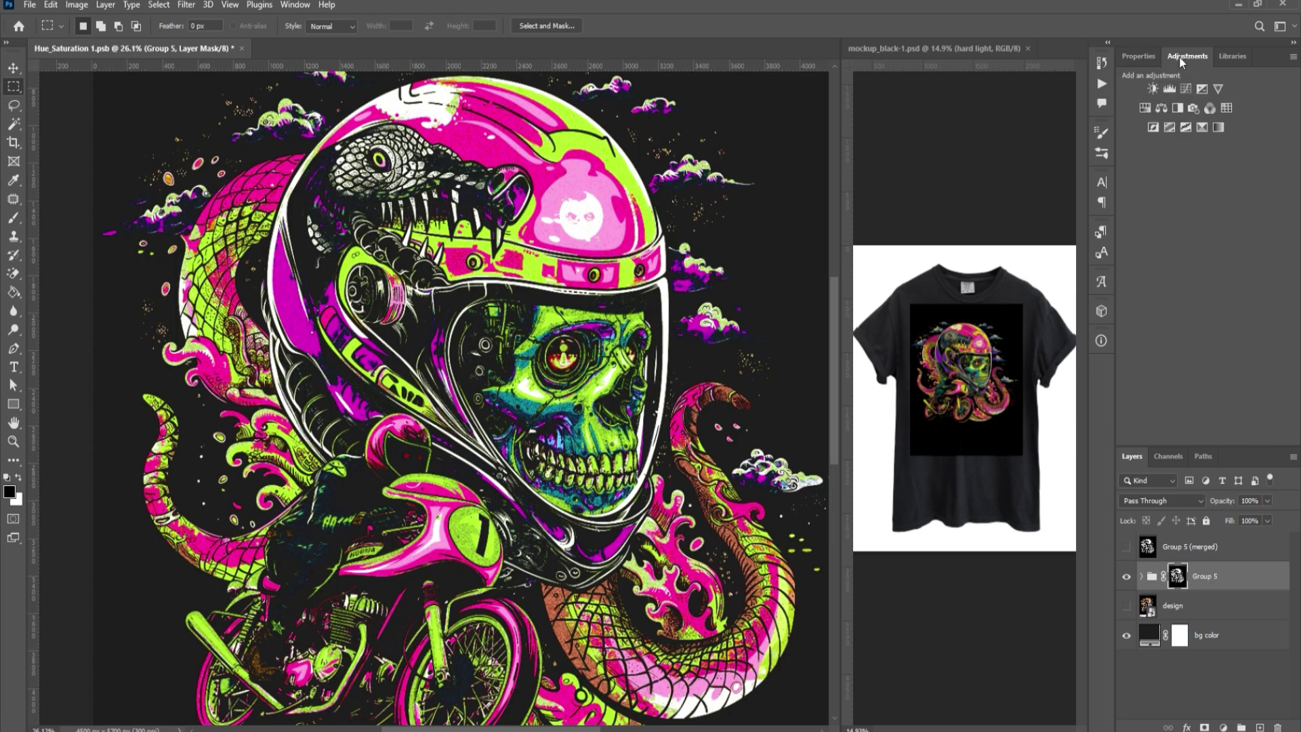
- Add a Curves 1 adjustment and paste the TECHNO Throttle title as a Smart Object
left_click(1163, 88)
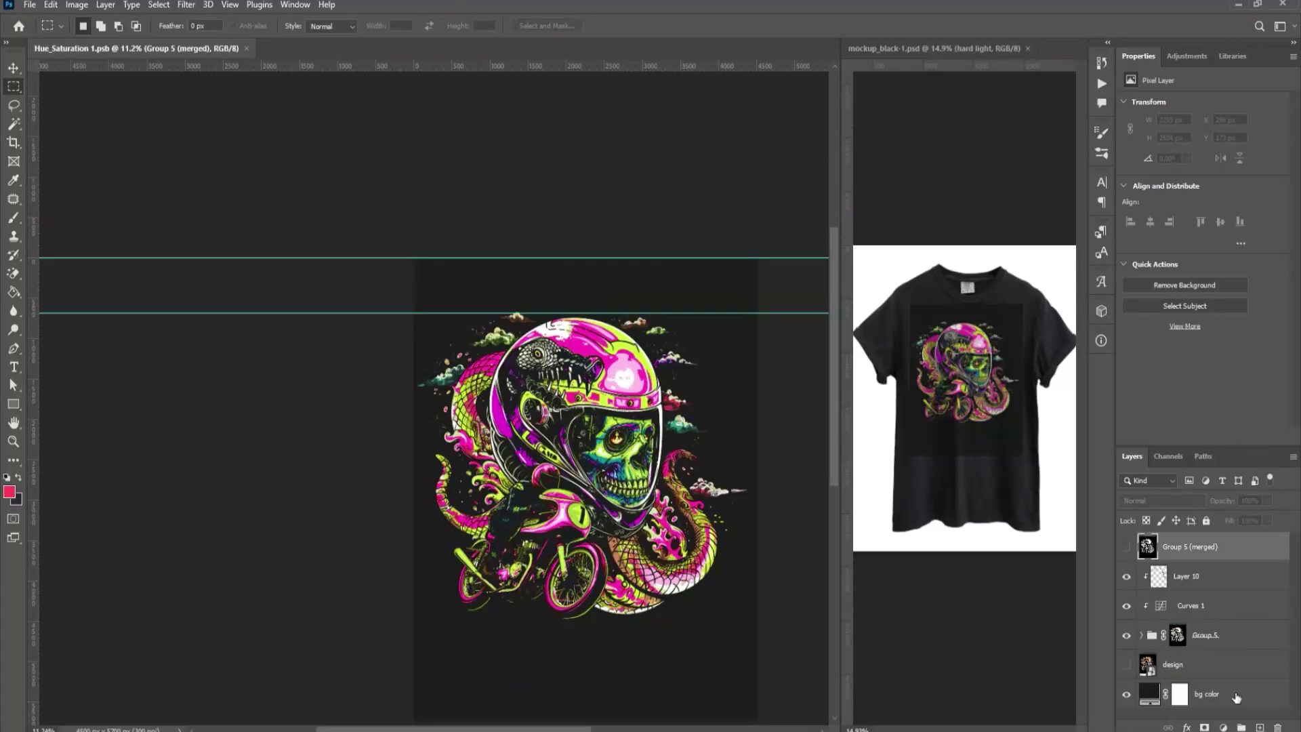
left_click(1240, 691)
key("ctrl+v")
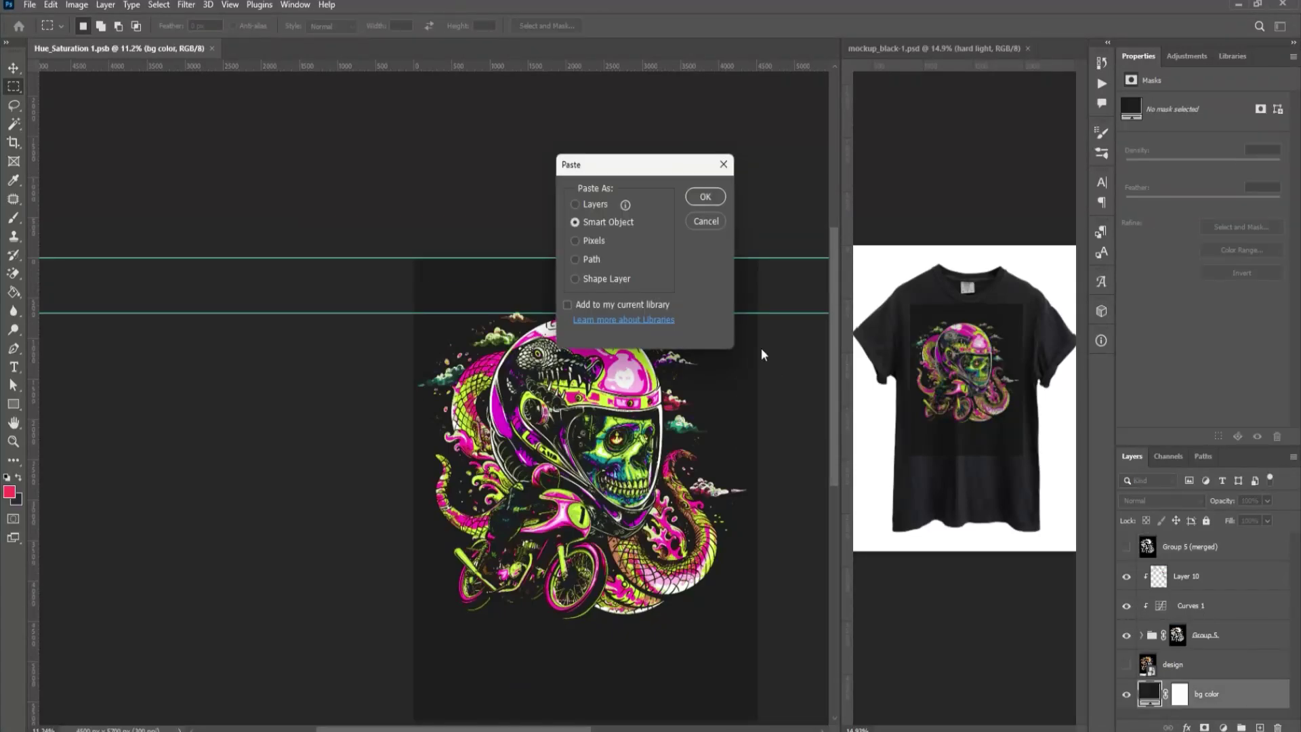
left_click(704, 198)
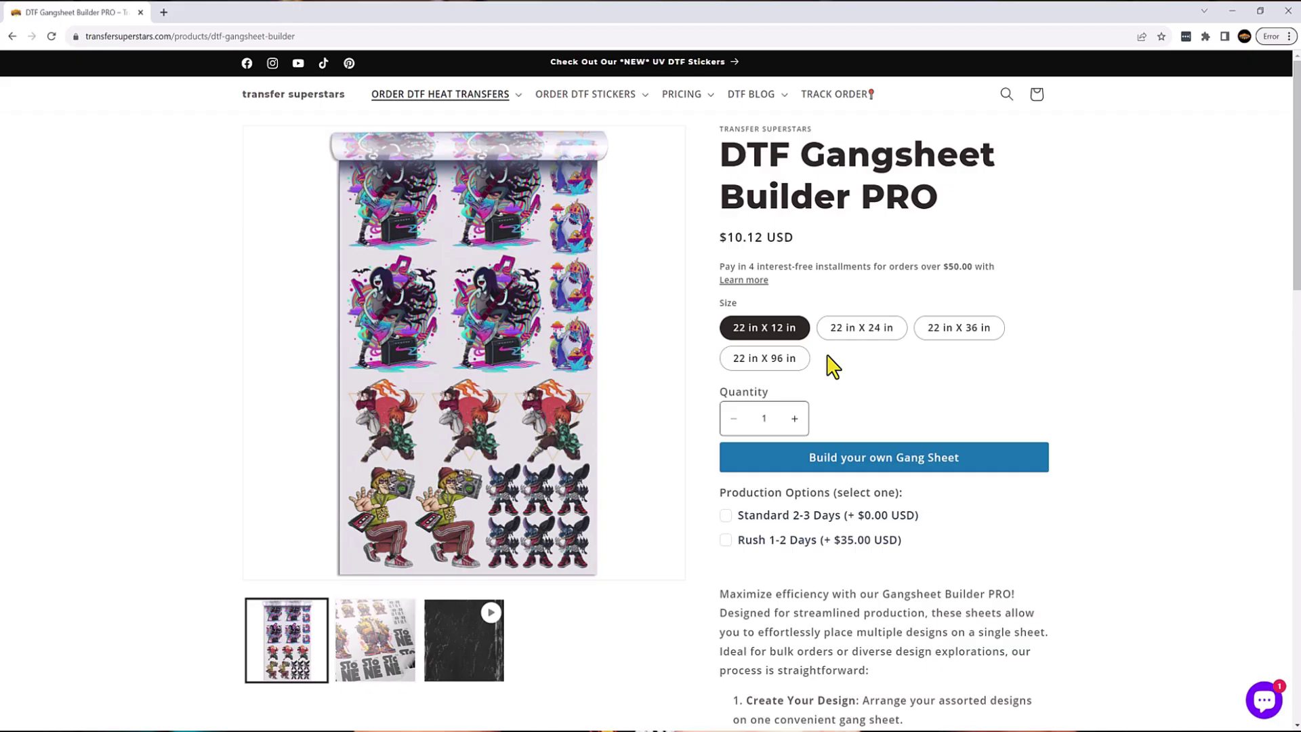
- Start a custom gang sheet and reopen the auto-saved 22in X 96in working sheet
left_click(784, 375)
left_click(873, 456)
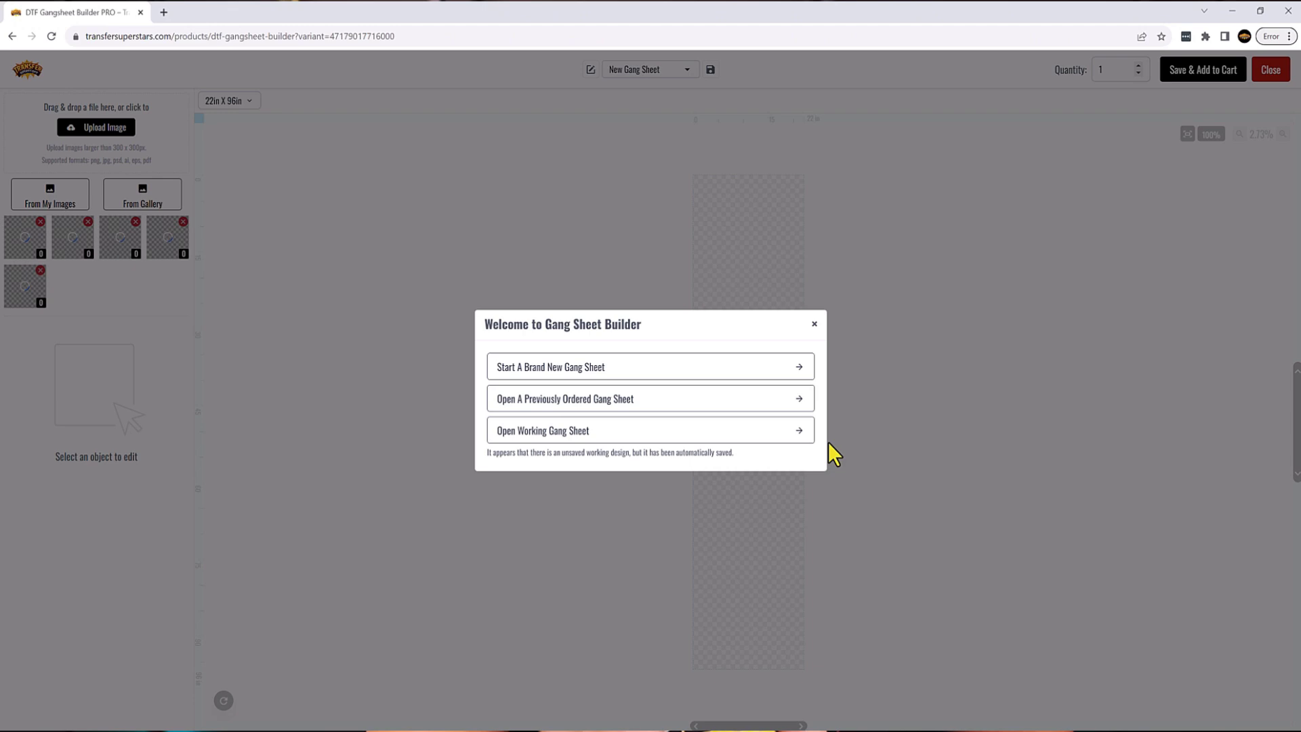